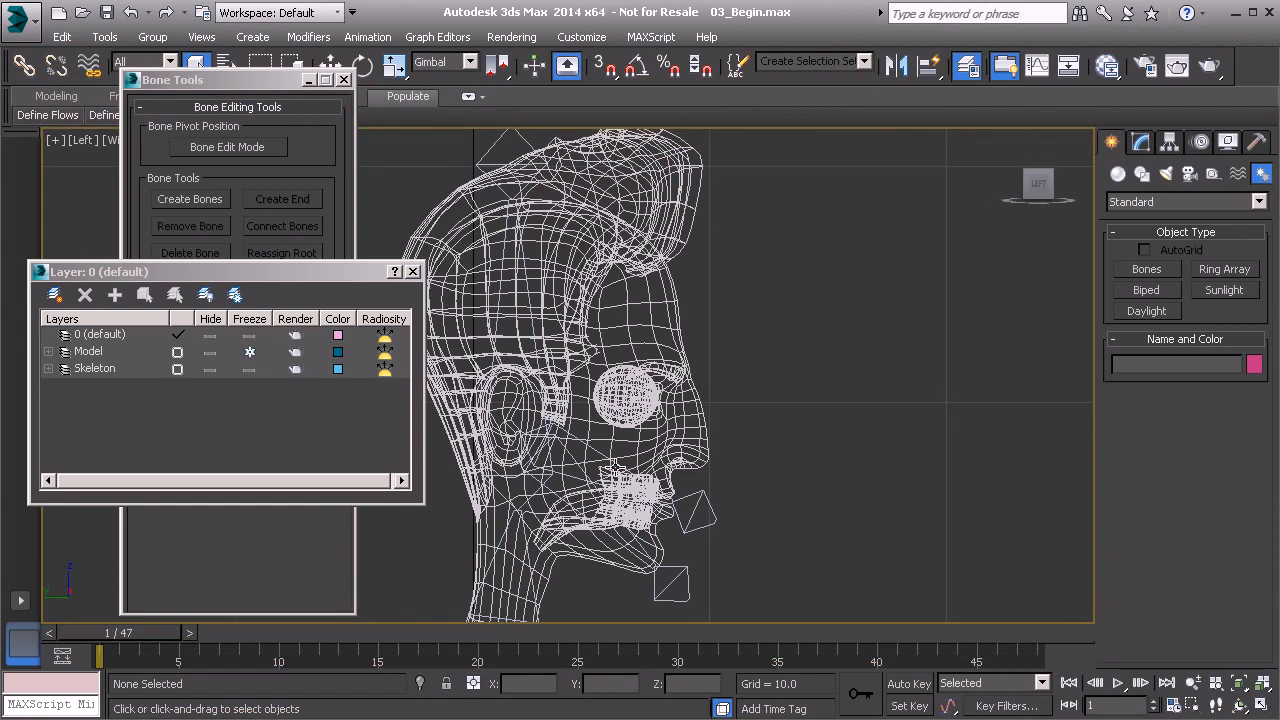
# Set up the Bones tool with a bone width and height of 0.5.
pyautogui.moveTo(681, 449); pyautogui.dragTo(640, 454, button='middle')
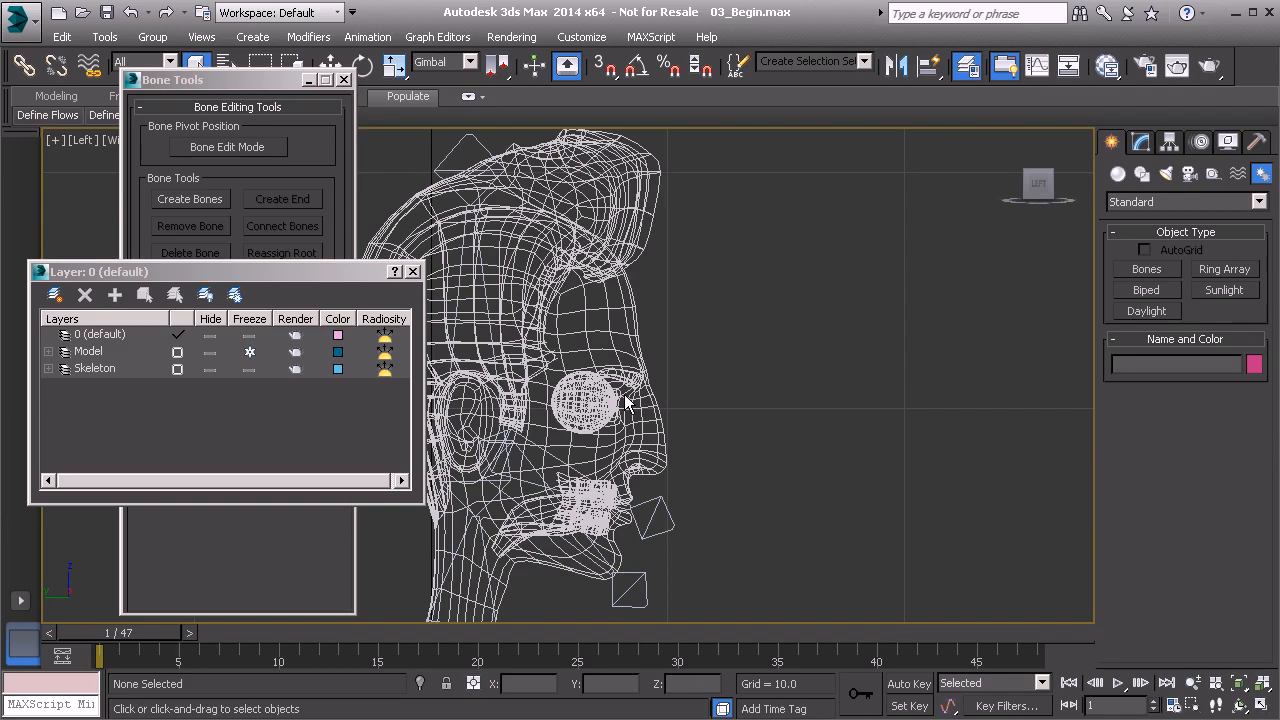
pyautogui.click(1146, 270)
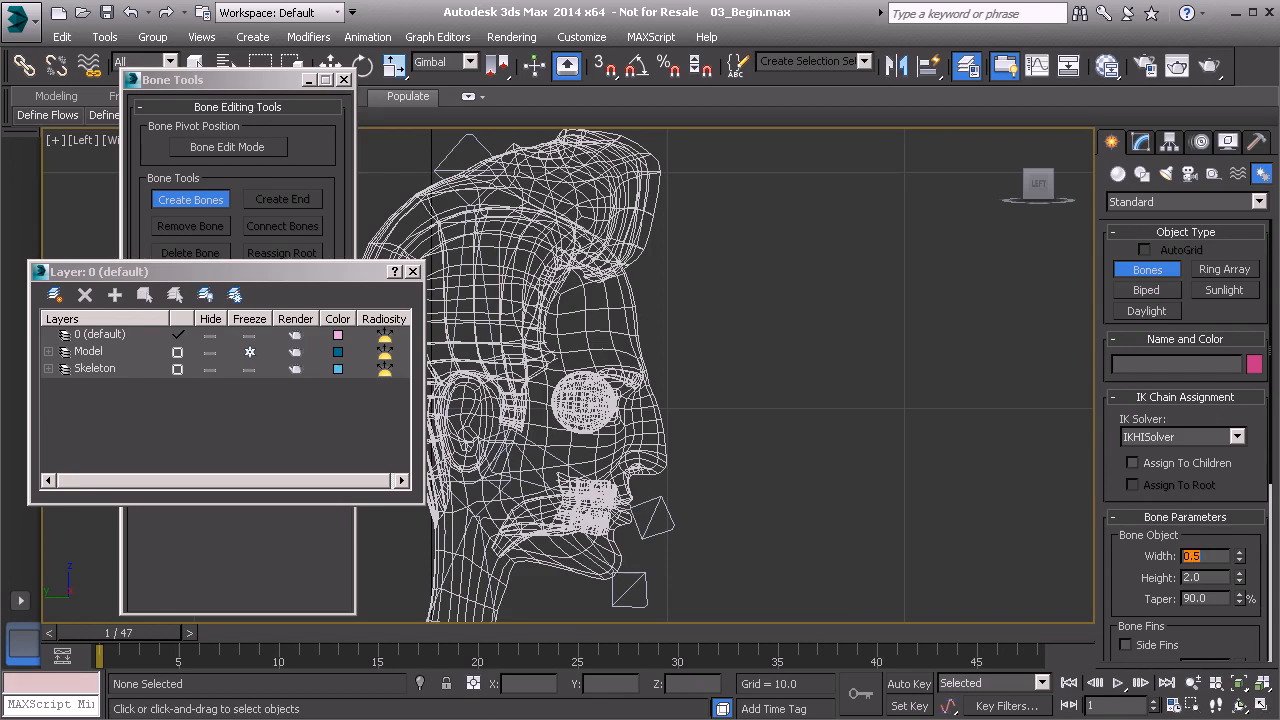
pyautogui.click(1196, 577)
pyautogui.moveTo(975, 451); pyautogui.dragTo(882, 443, button='middle')
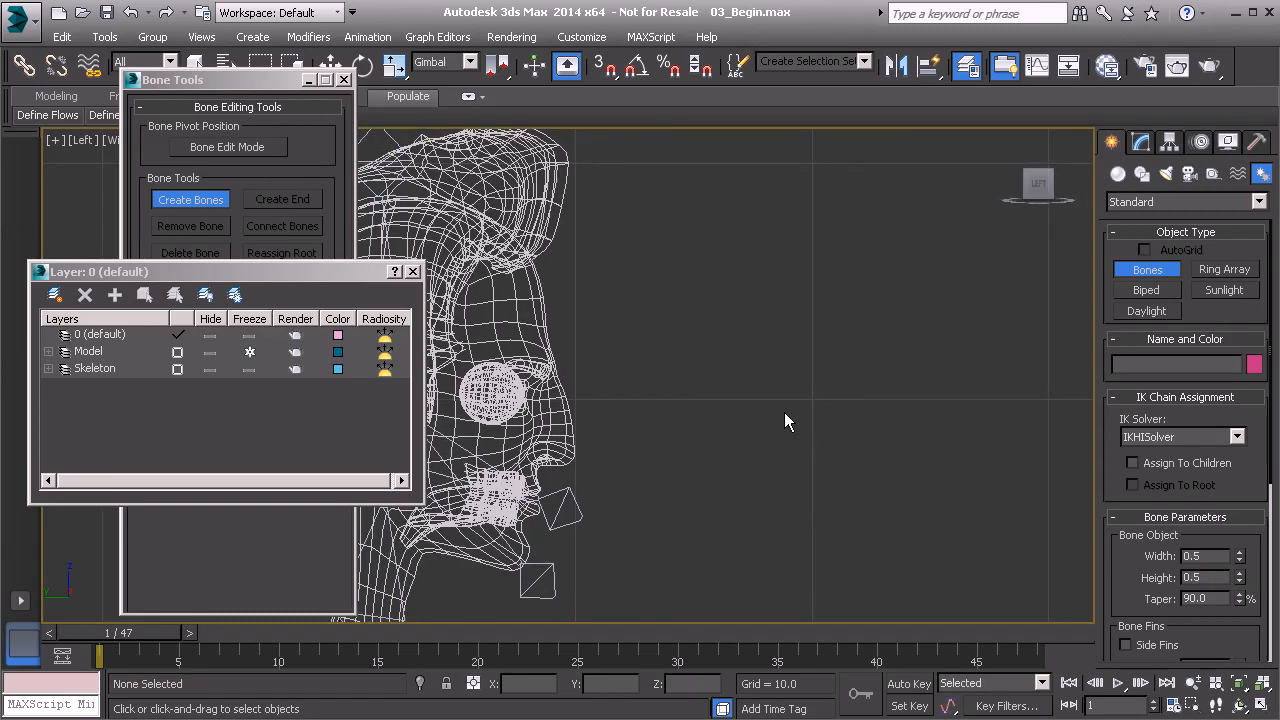
# Draw one forward-pointing bone with an end nub in front of the face at eye level, snapped to grid points.
pyautogui.press('s')
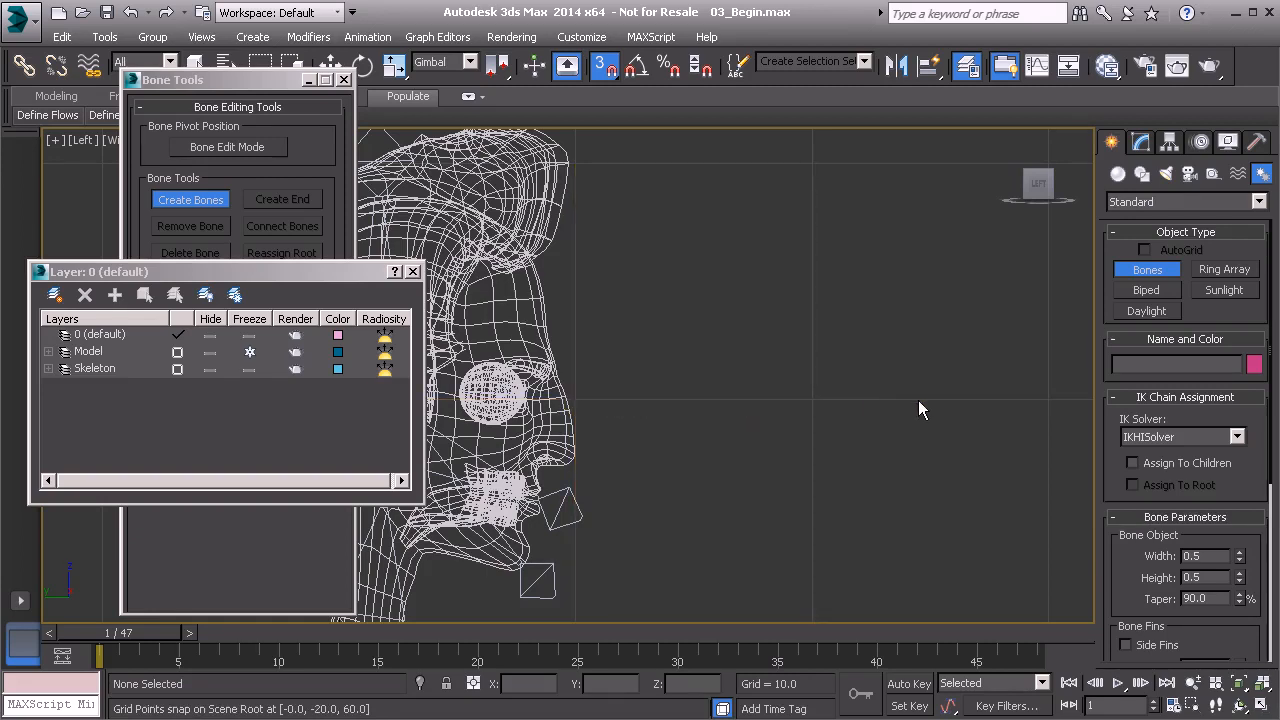
pyautogui.click(576, 400)
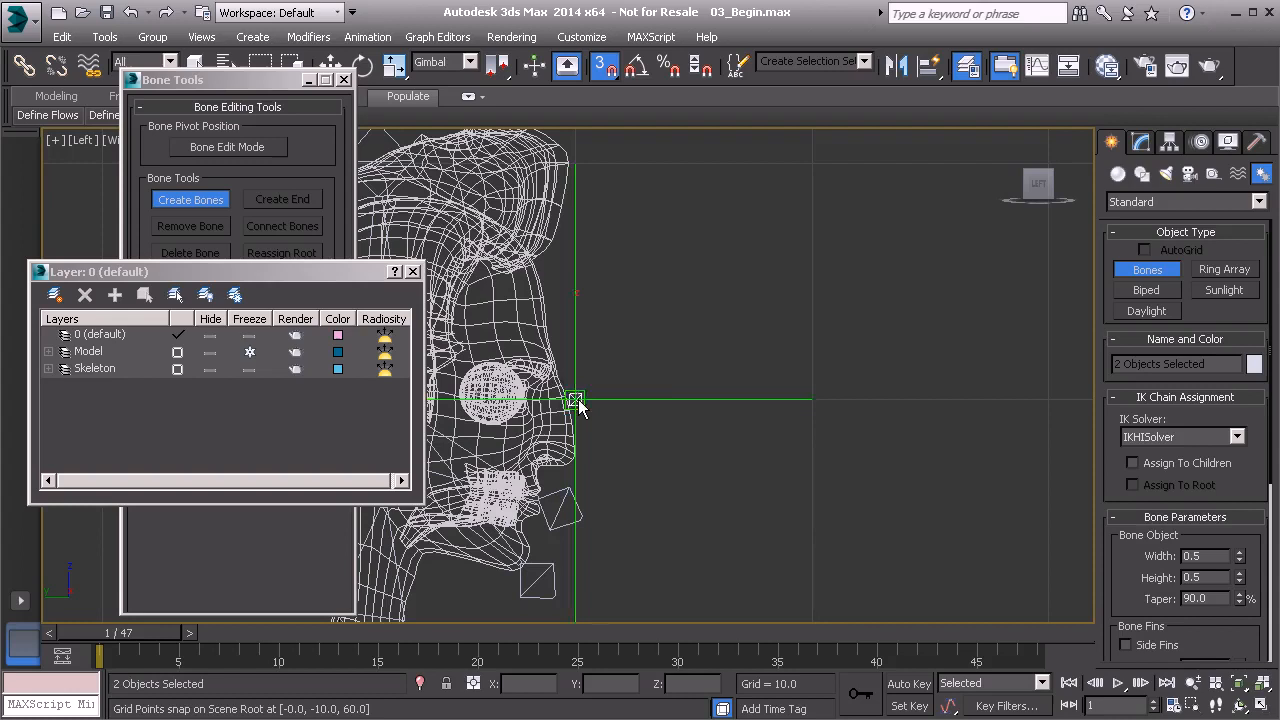
pyautogui.click(816, 400)
pyautogui.rightClick(902, 346)
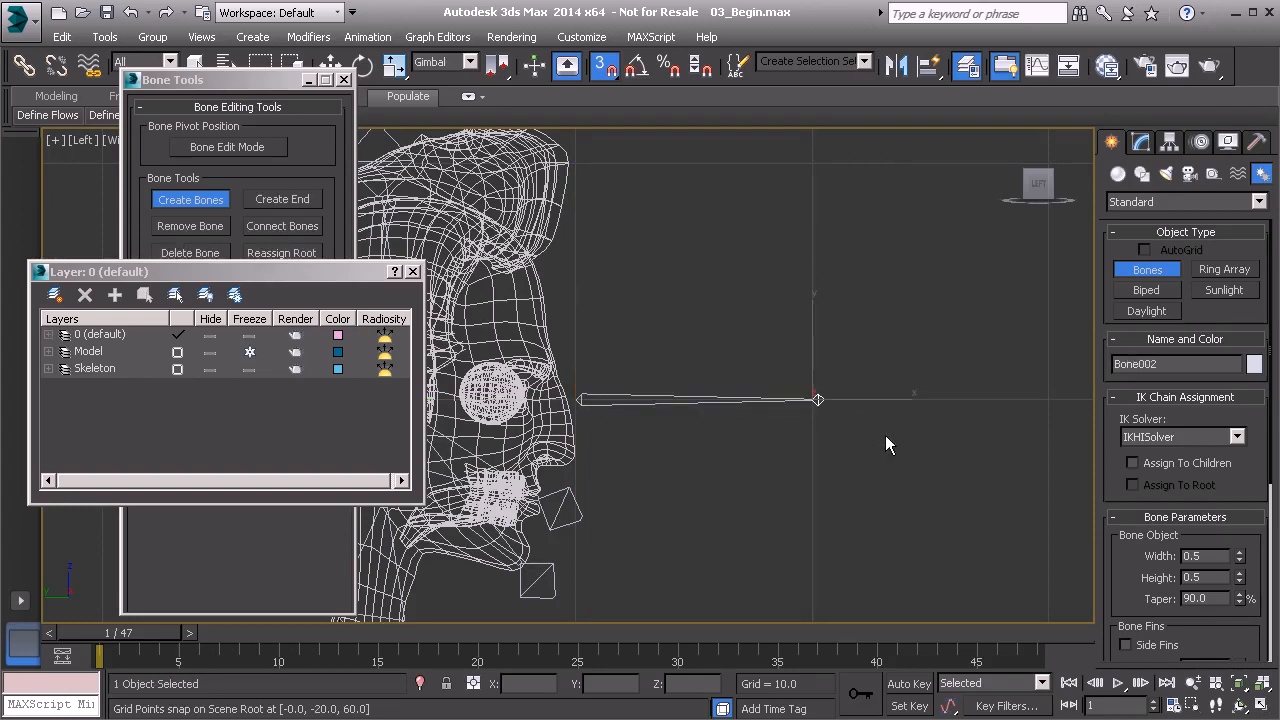
pyautogui.rightClick(896, 389)
pyautogui.moveTo(758, 473); pyautogui.dragTo(769, 462, button='middle')
pyautogui.press('s')
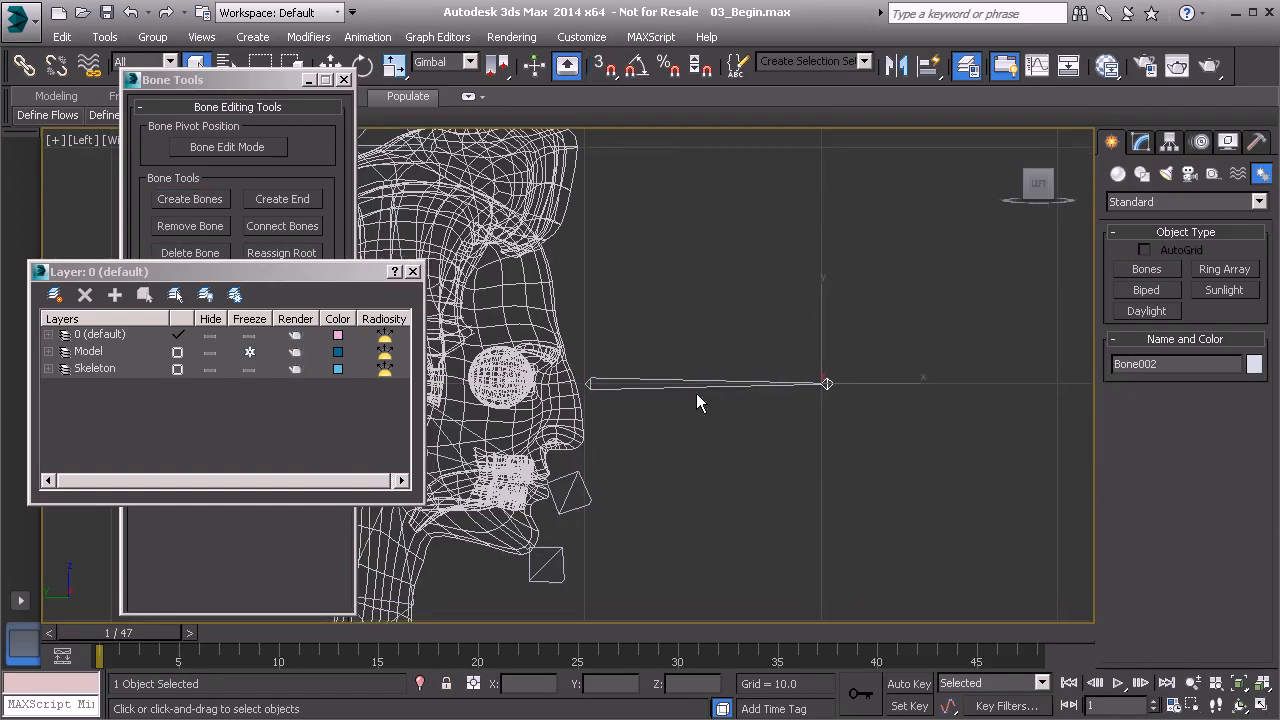
# Select the new eye bone in a shaded perspective view and unfreeze the Model layer.
pyautogui.hotkey('alt', 'w')
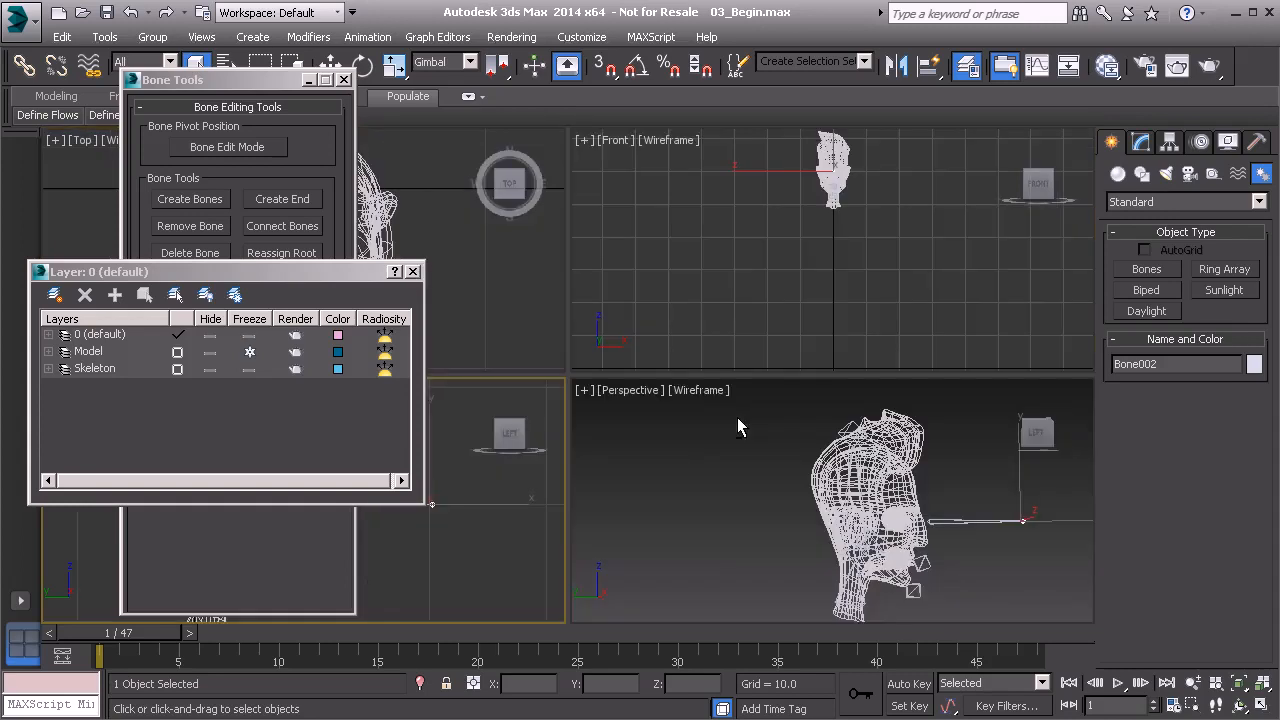
pyautogui.hotkey('alt', 'w')
pyautogui.moveTo(901, 372)
pyautogui.keyDown('alt'); pyautogui.mouseDown(button='middle')
pyautogui.moveTo(910, 400)
pyautogui.moveTo(915, 360)
pyautogui.moveTo(932, 406)
pyautogui.moveTo(806, 436)
pyautogui.moveTo(713, 412)
pyautogui.mouseUp(button='middle'); pyautogui.keyUp('alt')
pyautogui.press('F3')
pyautogui.scroll(6, 789, 440)
pyautogui.click(581, 321)
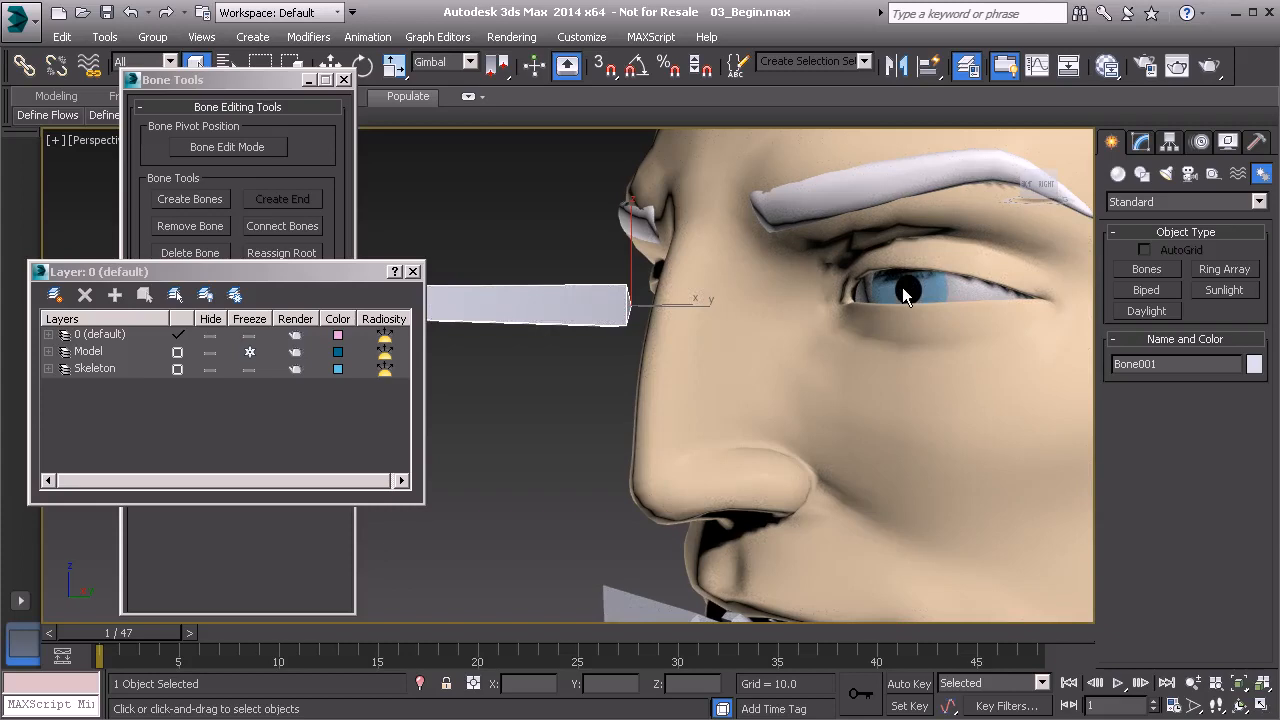
pyautogui.click(248, 353)
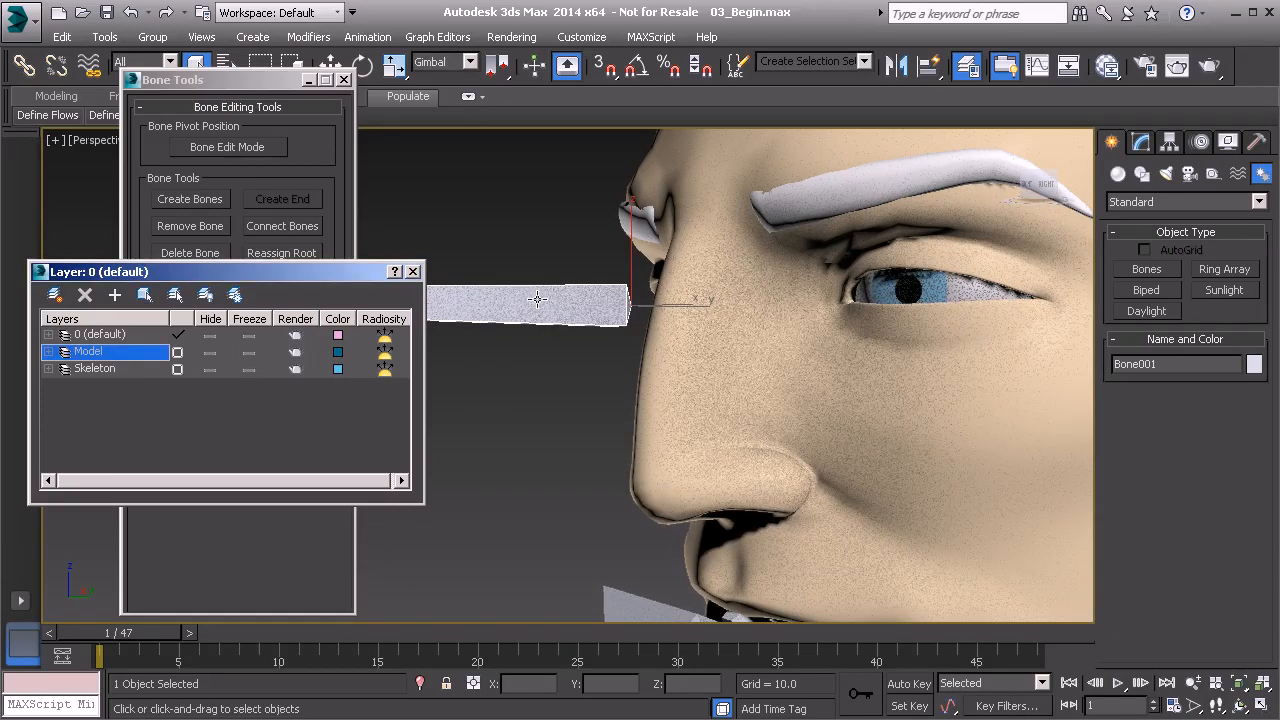
# Try to align the bone to the character's left eye.
pyautogui.moveTo(720, 346); pyautogui.dragTo(697, 370, button='middle')
pyautogui.hotkey('alt', 'a')
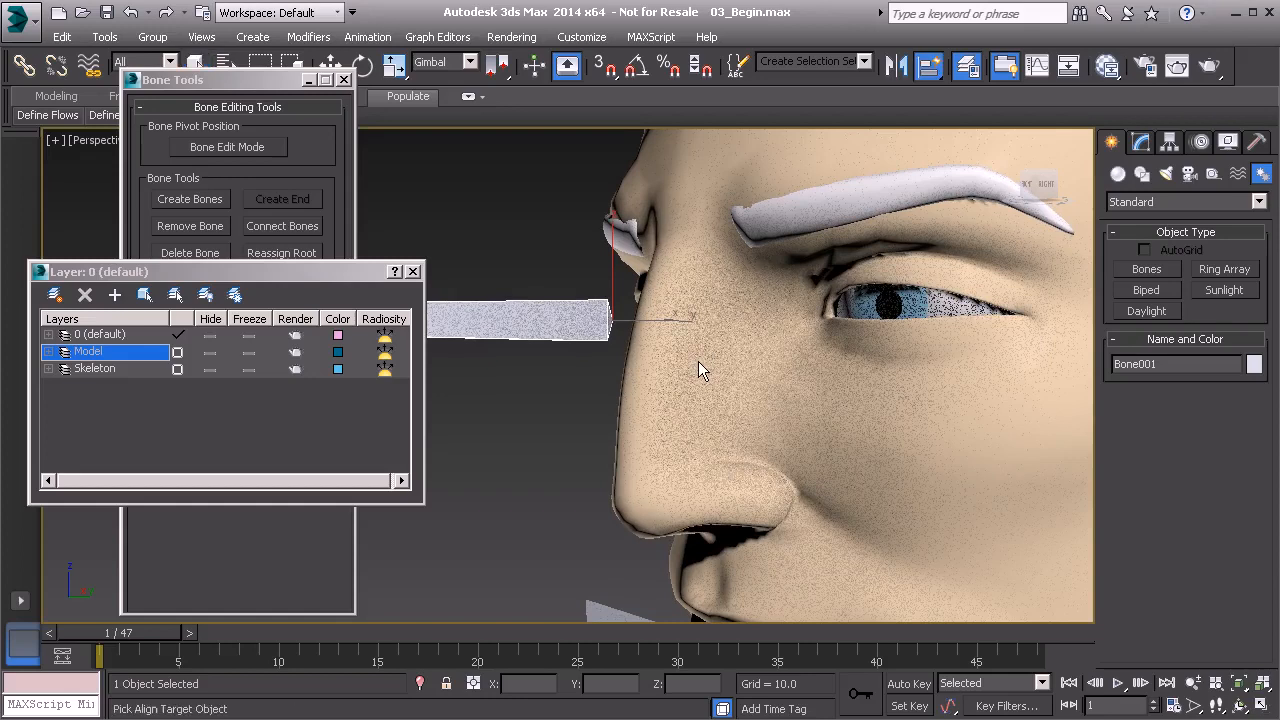
pyautogui.click(892, 303)
pyautogui.scroll(-10, 762, 308)
pyautogui.moveTo(757, 434)
pyautogui.keyDown('alt'); pyautogui.mouseDown(button='middle')
pyautogui.moveTo(735, 367)
pyautogui.moveTo(777, 343)
pyautogui.moveTo(724, 464)
pyautogui.mouseUp(button='middle'); pyautogui.keyUp('alt')
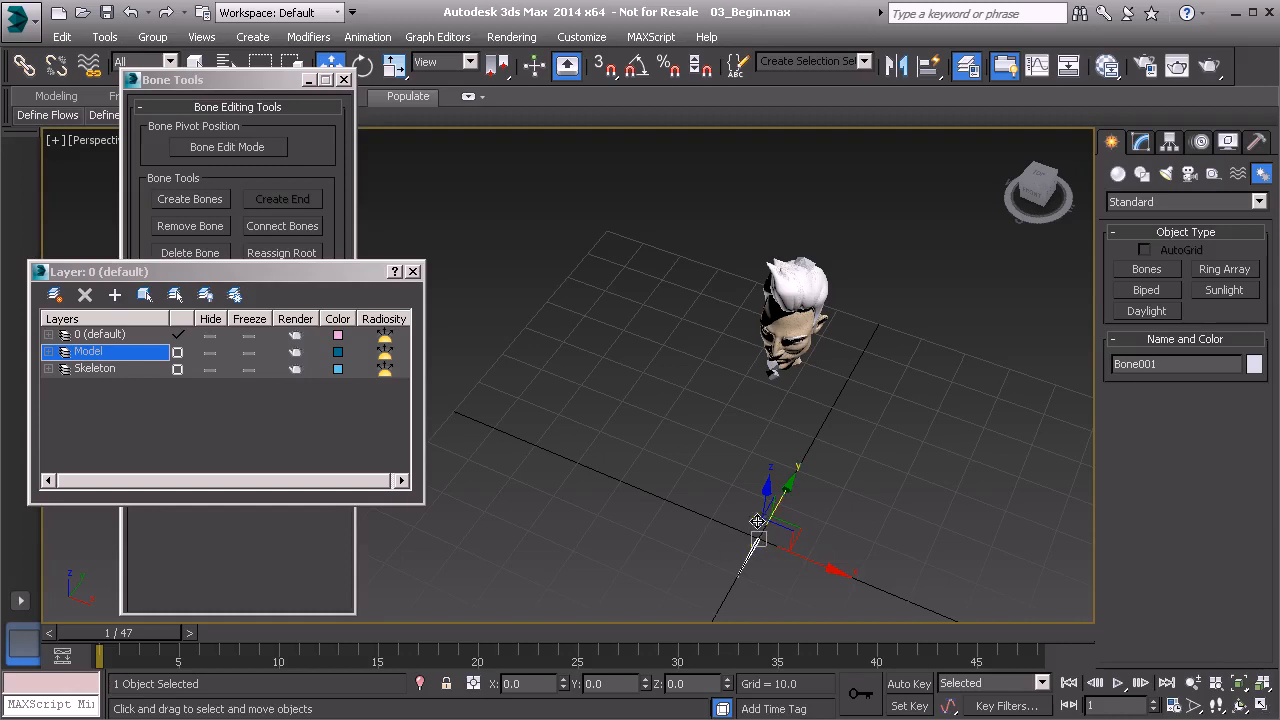
pyautogui.keyDown('alt'); pyautogui.moveTo(766, 557); pyautogui.dragTo(775, 485, button='middle'); pyautogui.keyUp('alt')
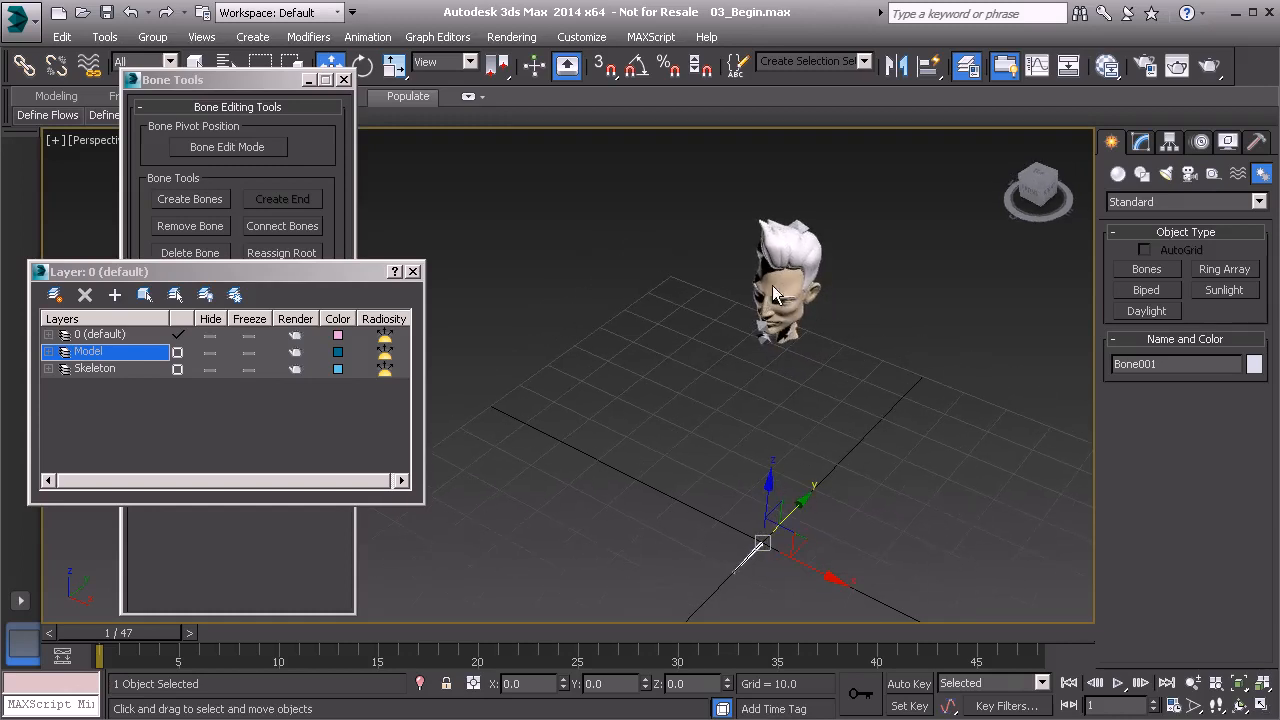
pyautogui.keyDown('alt'); pyautogui.moveTo(757, 544); pyautogui.dragTo(672, 540, button='middle'); pyautogui.keyUp('alt')
# Select all the objects around both eyes from the front in wireframe display.
pyautogui.scroll(5, 672, 540)
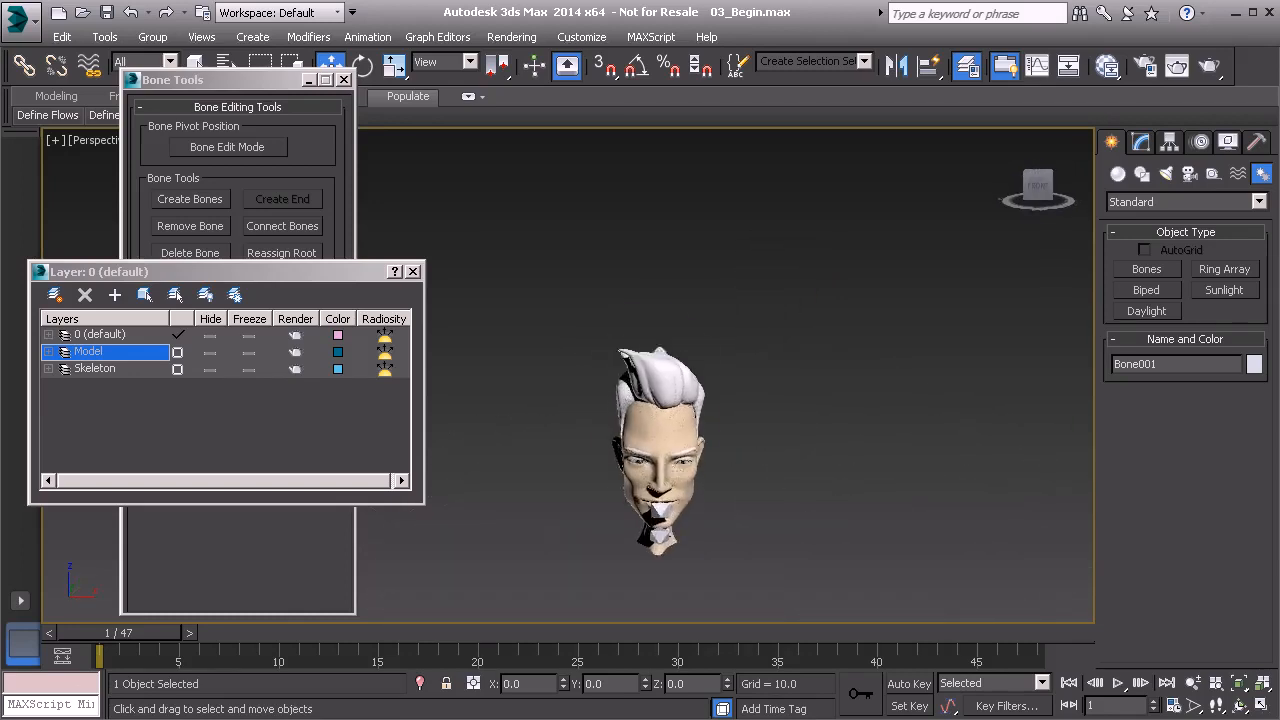
pyautogui.keyDown('alt'); pyautogui.moveTo(674, 494); pyautogui.dragTo(671, 471, button='middle'); pyautogui.keyUp('alt')
pyautogui.scroll(3, 670, 472)
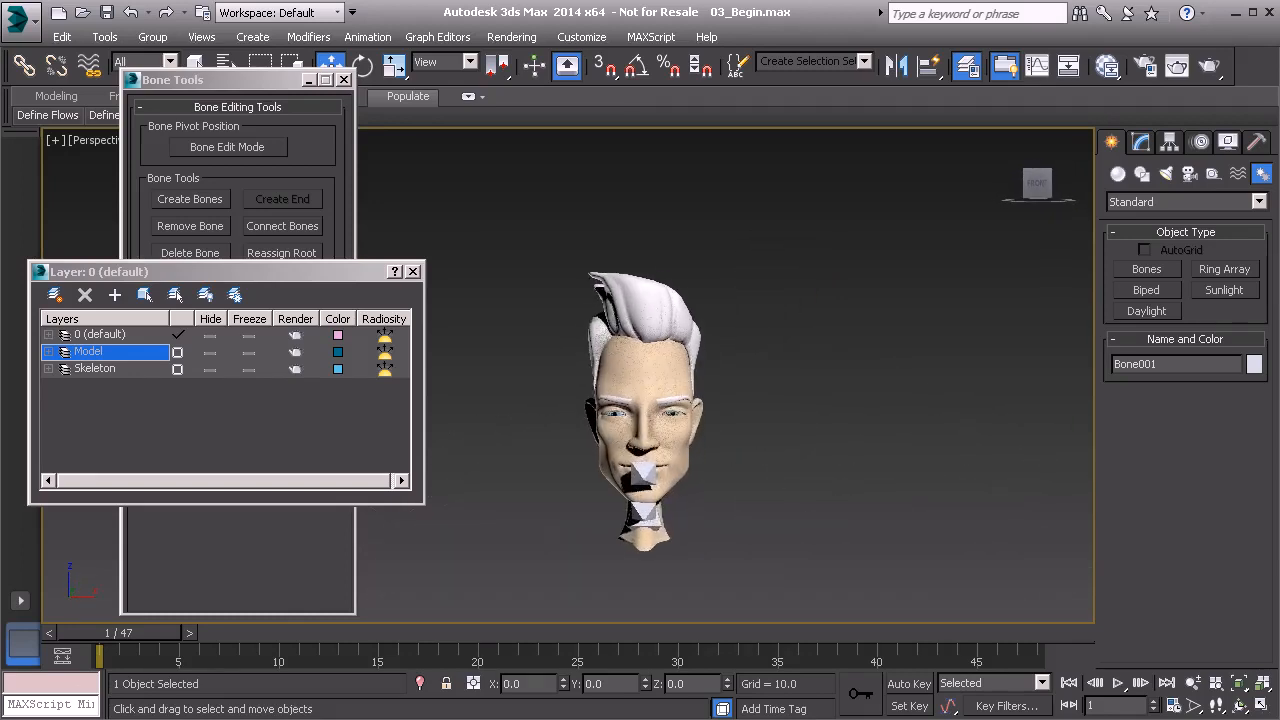
pyautogui.press('F3')
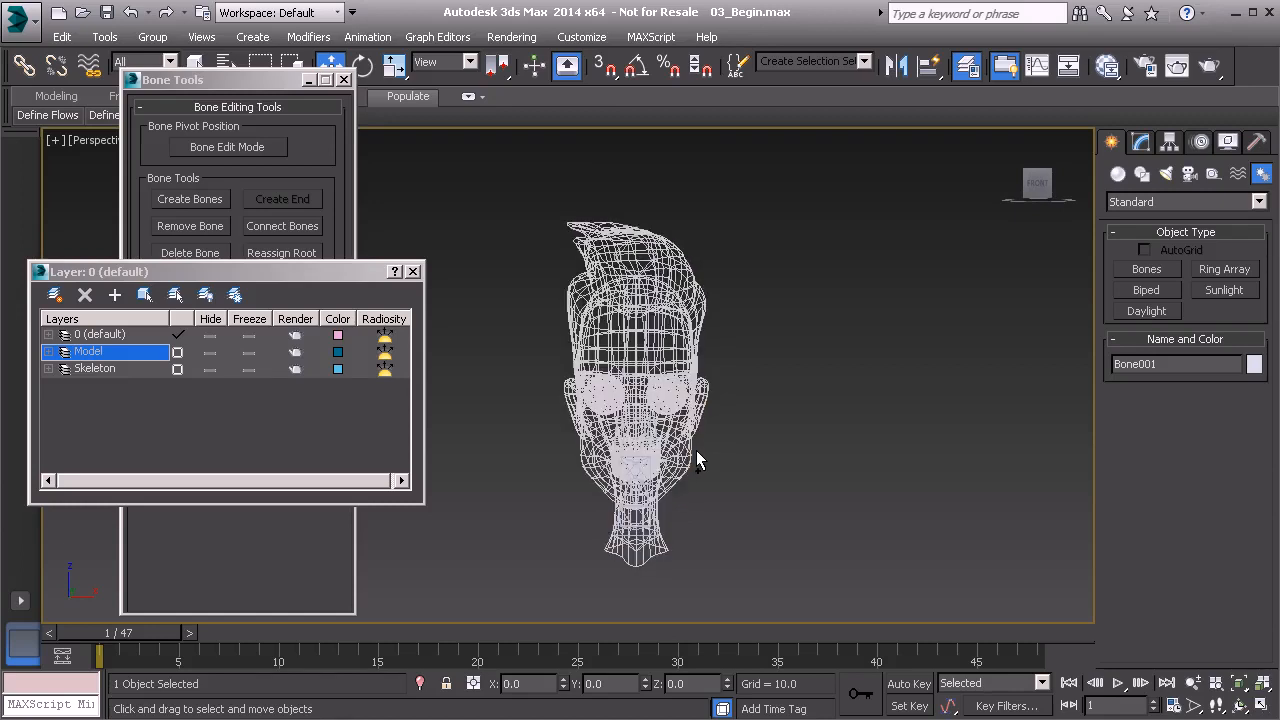
pyautogui.scroll(2, 729, 505)
pyautogui.scroll(2, 751, 416)
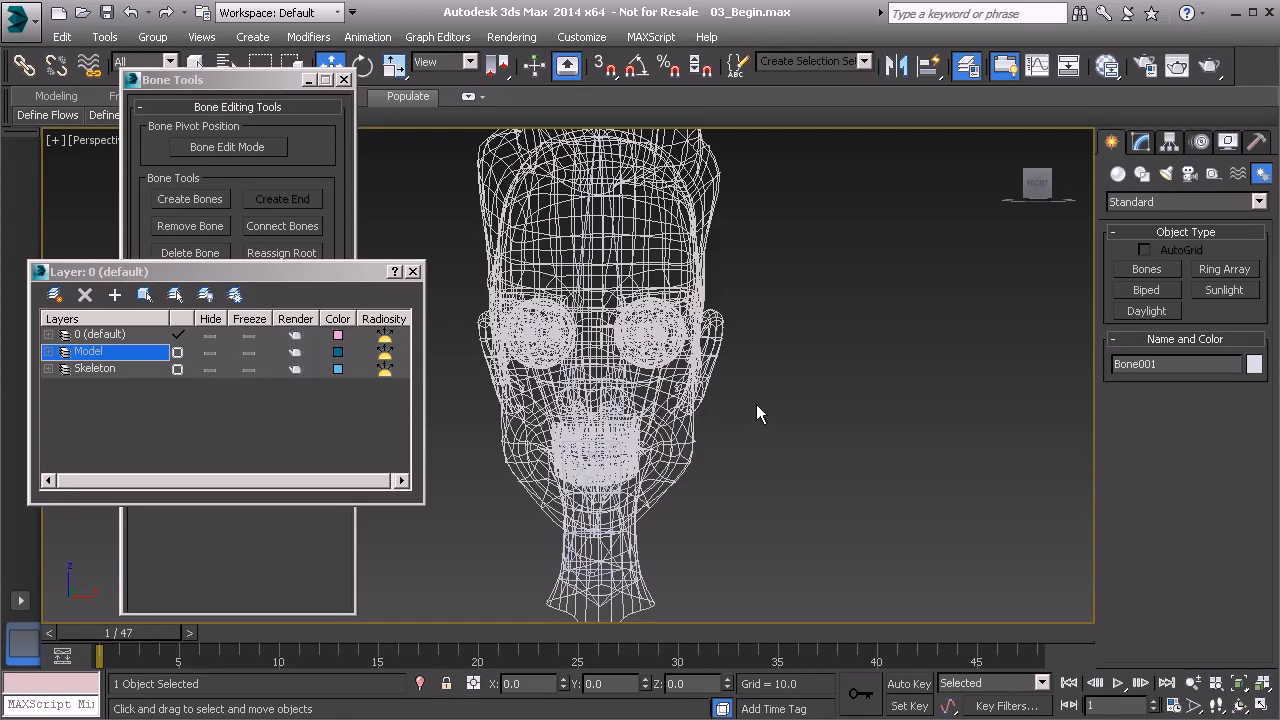
pyautogui.click(661, 318)
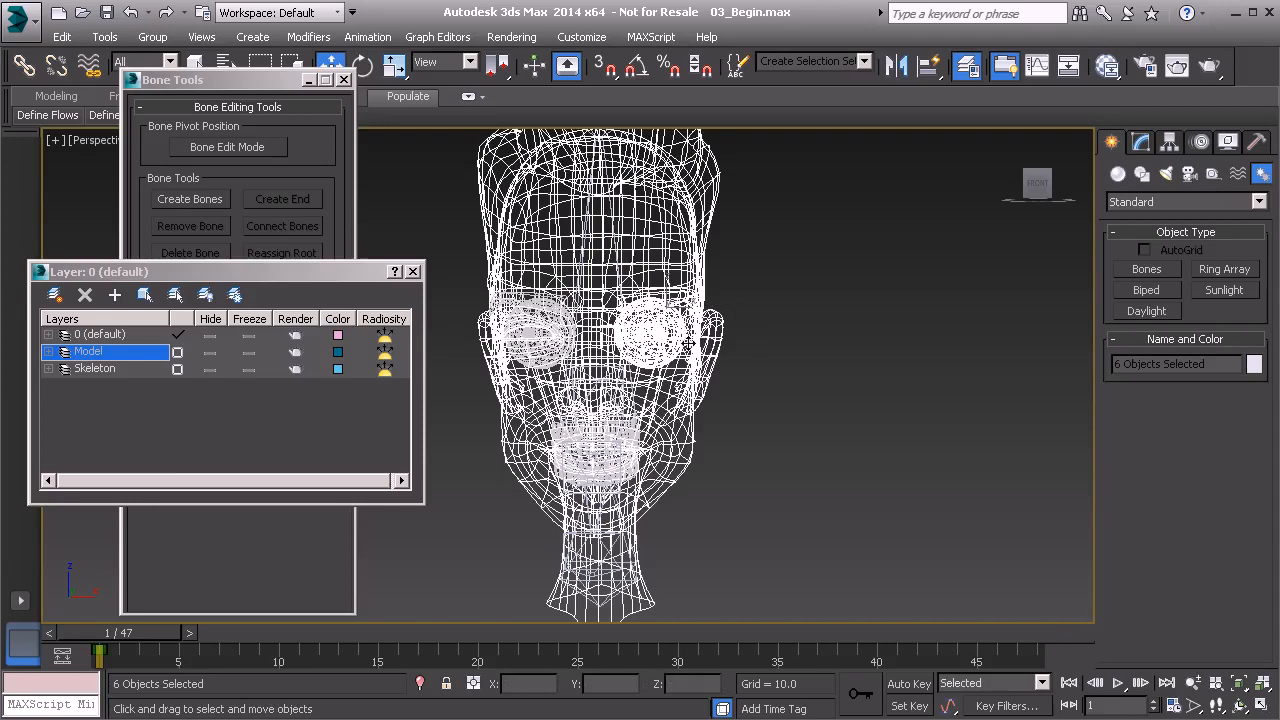
pyautogui.moveTo(647, 347); pyautogui.dragTo(695, 368)
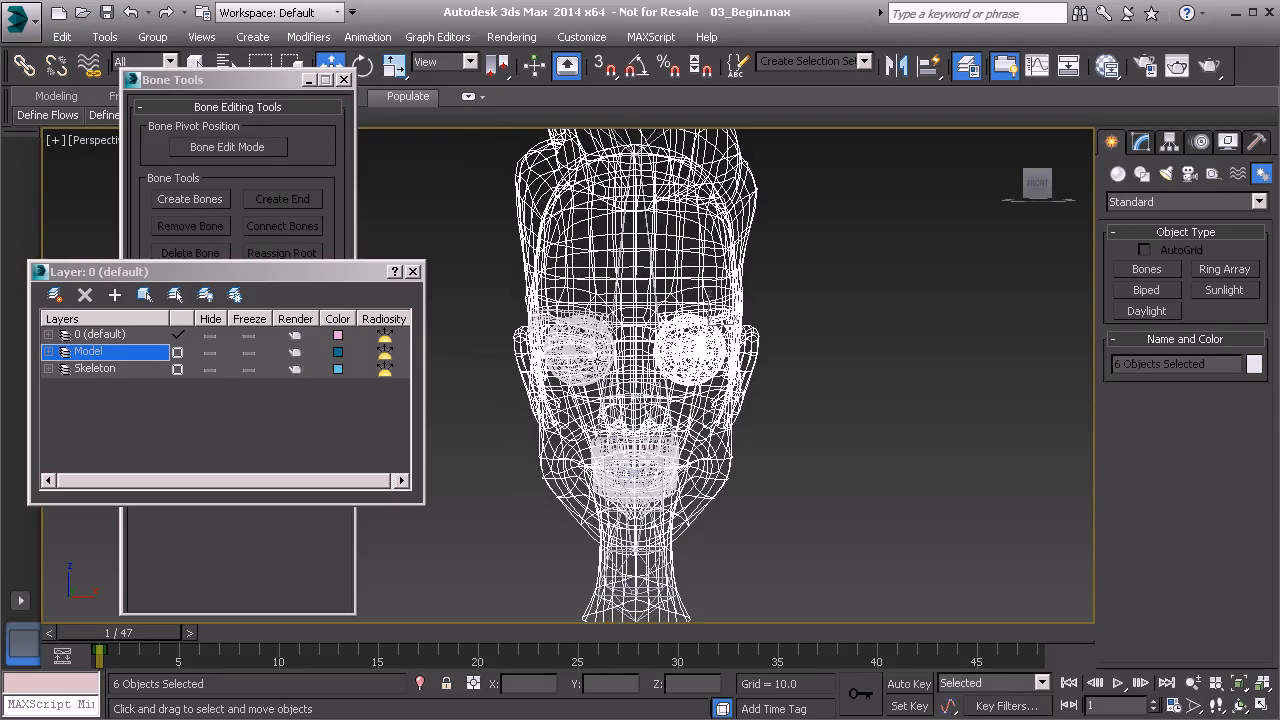
pyautogui.moveTo(484, 291); pyautogui.dragTo(559, 376)
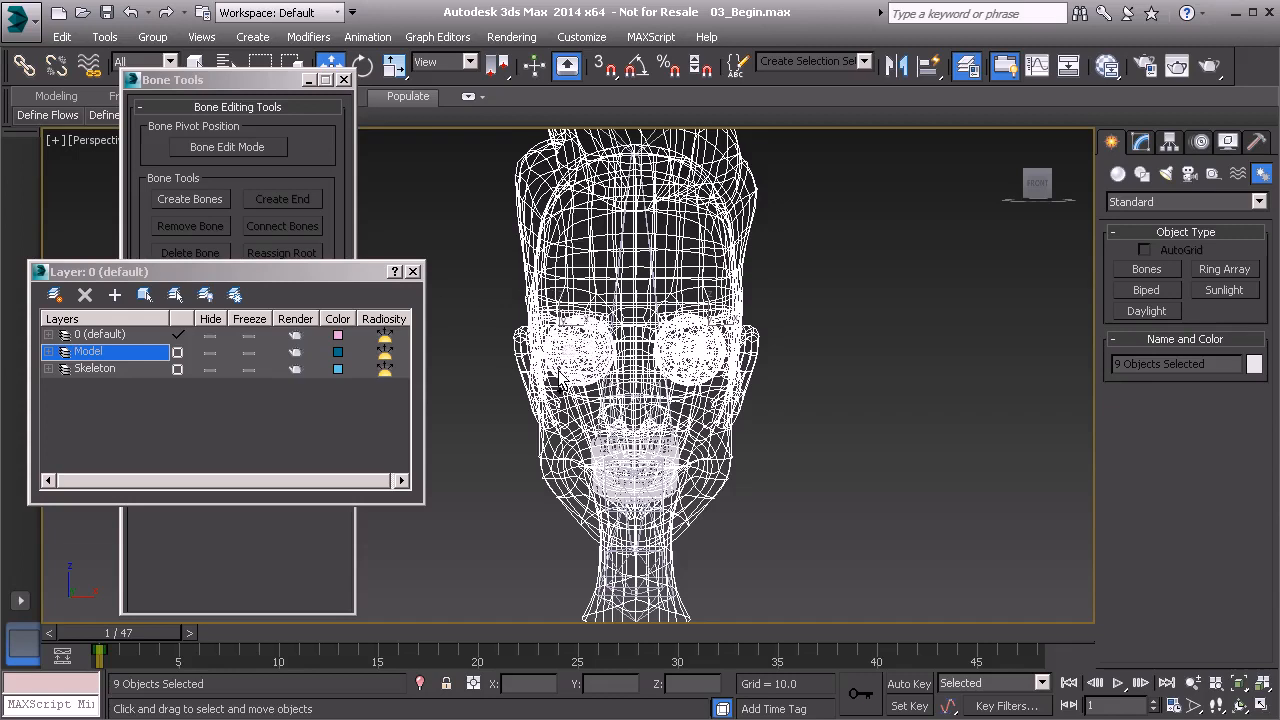
pyautogui.moveTo(589, 369); pyautogui.dragTo(579, 402, button='middle')
# Remove the head, hair and both eyebrows from the selection in shaded display, keeping only the eye objects.
pyautogui.press('F3')
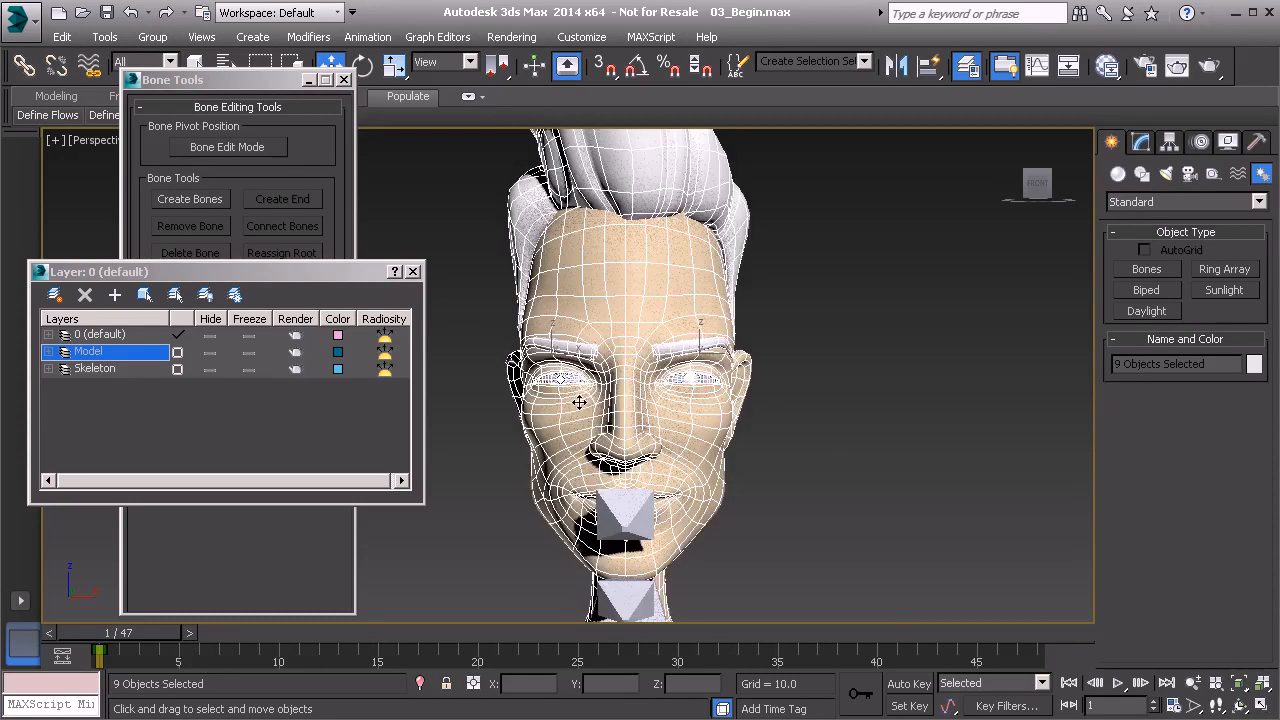
pyautogui.keyDown('alt'); pyautogui.click(671, 291); pyautogui.keyUp('alt')
pyautogui.keyDown('alt'); pyautogui.click(676, 183); pyautogui.keyUp('alt')
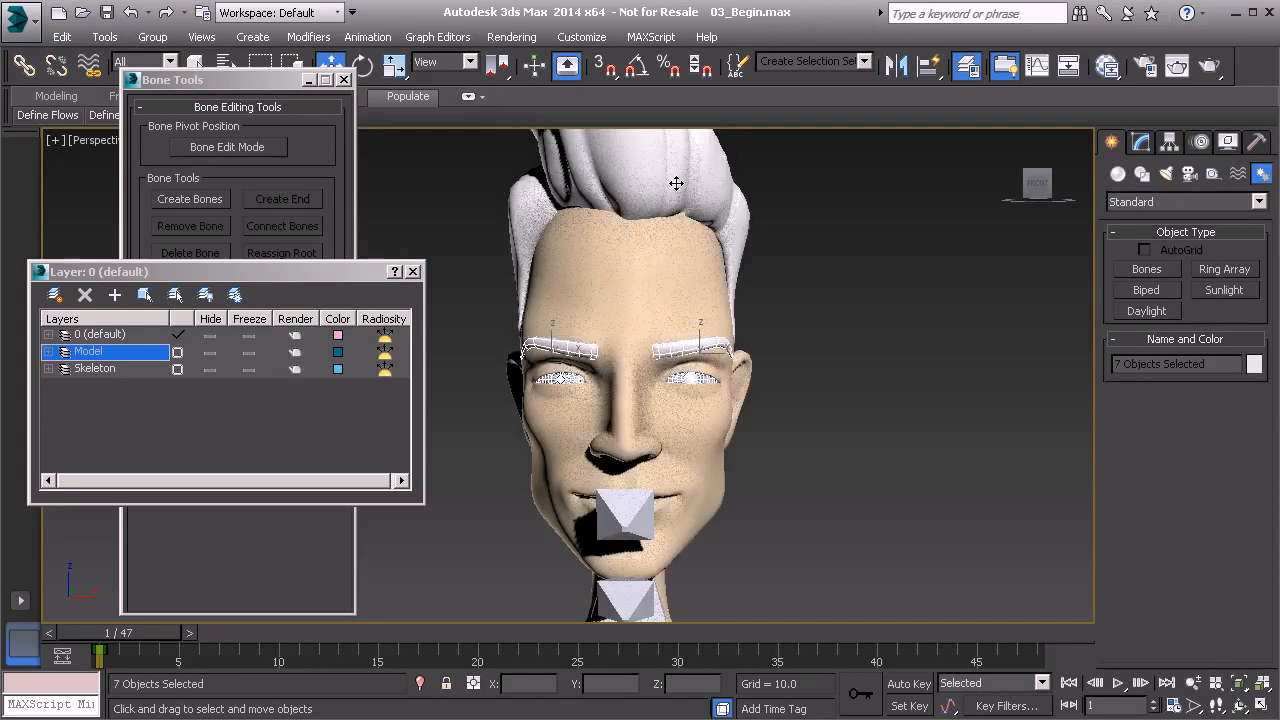
pyautogui.keyDown('alt'); pyautogui.click(679, 345); pyautogui.keyUp('alt')
pyautogui.keyDown('alt'); pyautogui.click(570, 342); pyautogui.keyUp('alt')
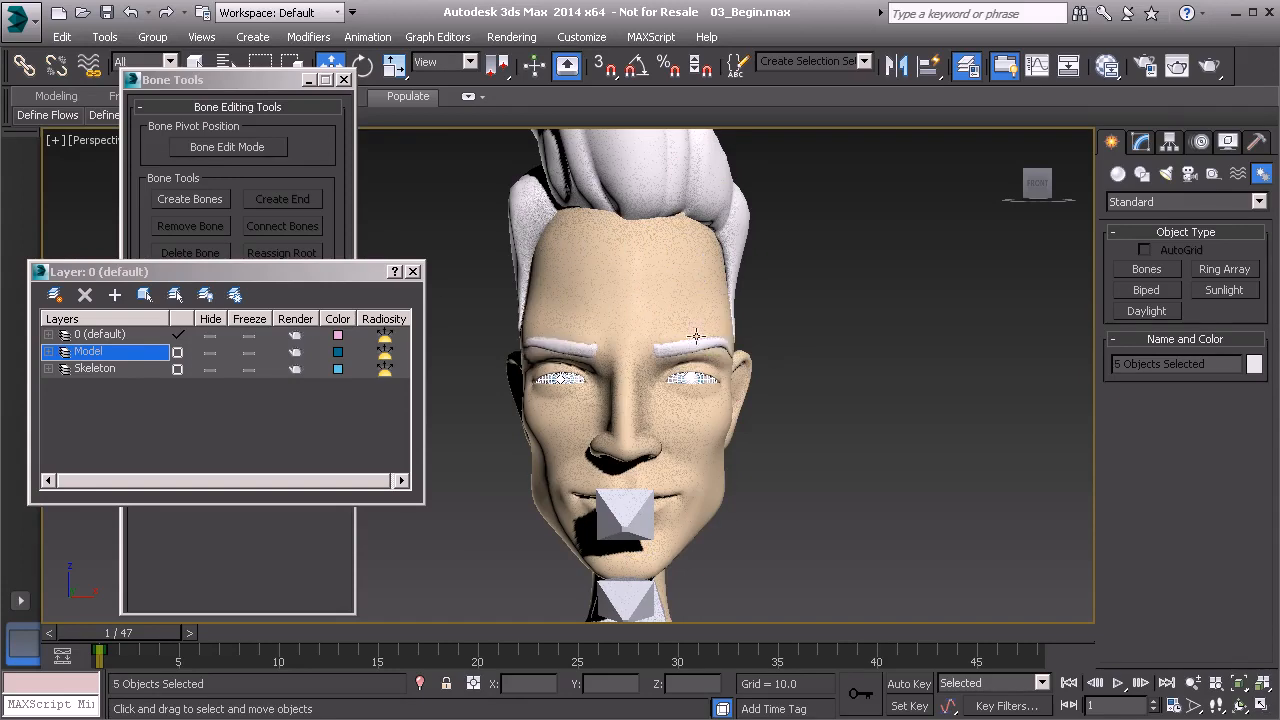
# Center the pivots of the selected eye objects on their own geometry.
pyautogui.keyDown('alt'); pyautogui.moveTo(852, 400); pyautogui.dragTo(745, 346, button='middle'); pyautogui.keyUp('alt')
pyautogui.keyDown('alt'); pyautogui.moveTo(660, 358); pyautogui.dragTo(686, 355, button='middle'); pyautogui.keyUp('alt')
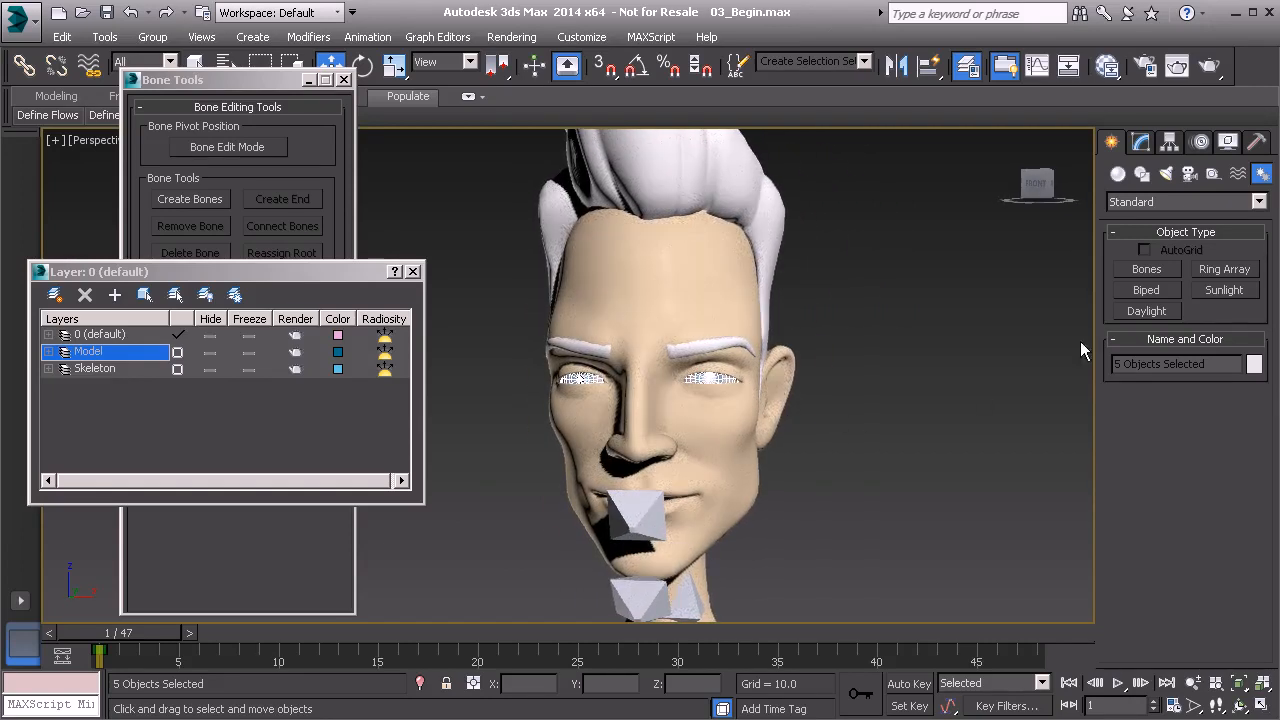
pyautogui.click(1167, 144)
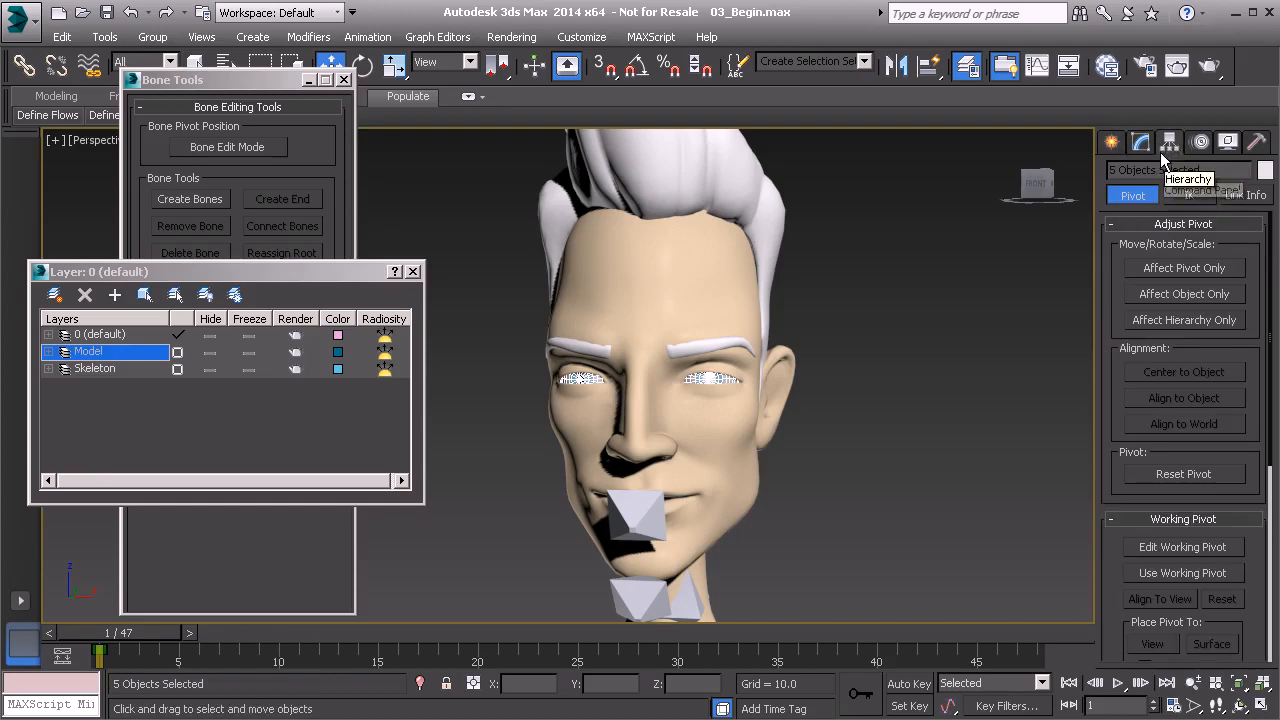
pyautogui.click(1189, 271)
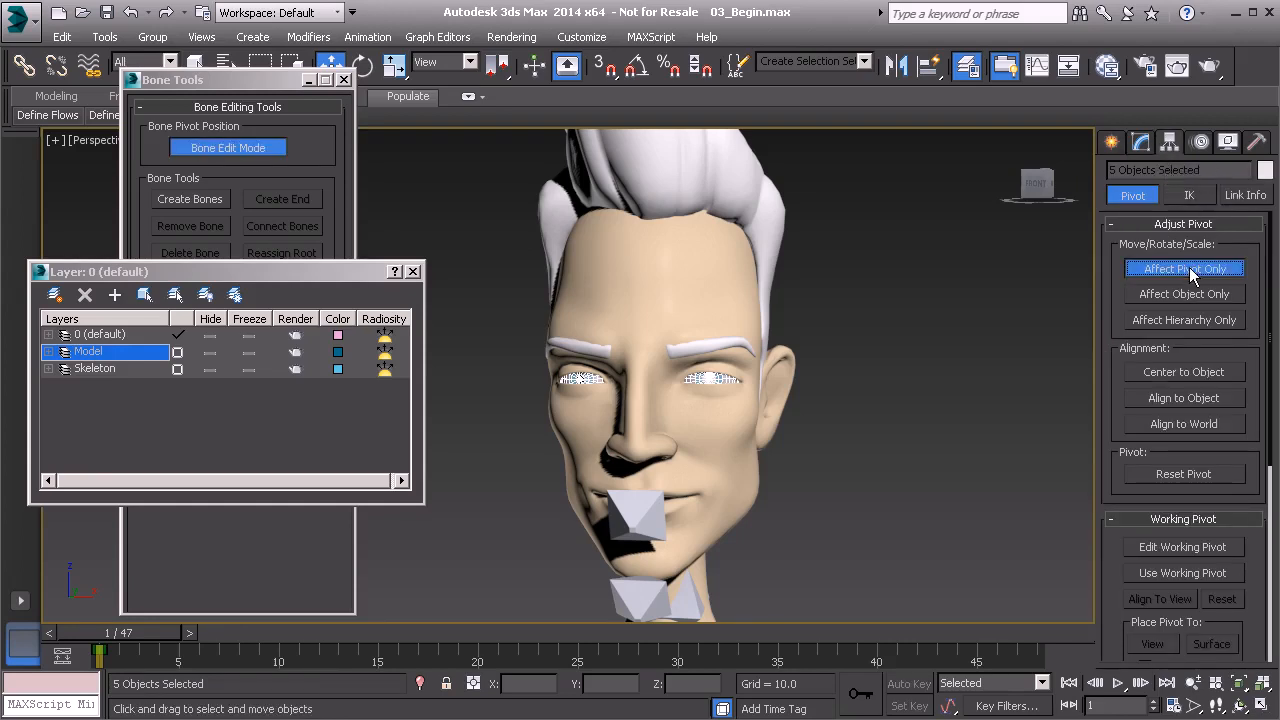
pyautogui.click(1189, 372)
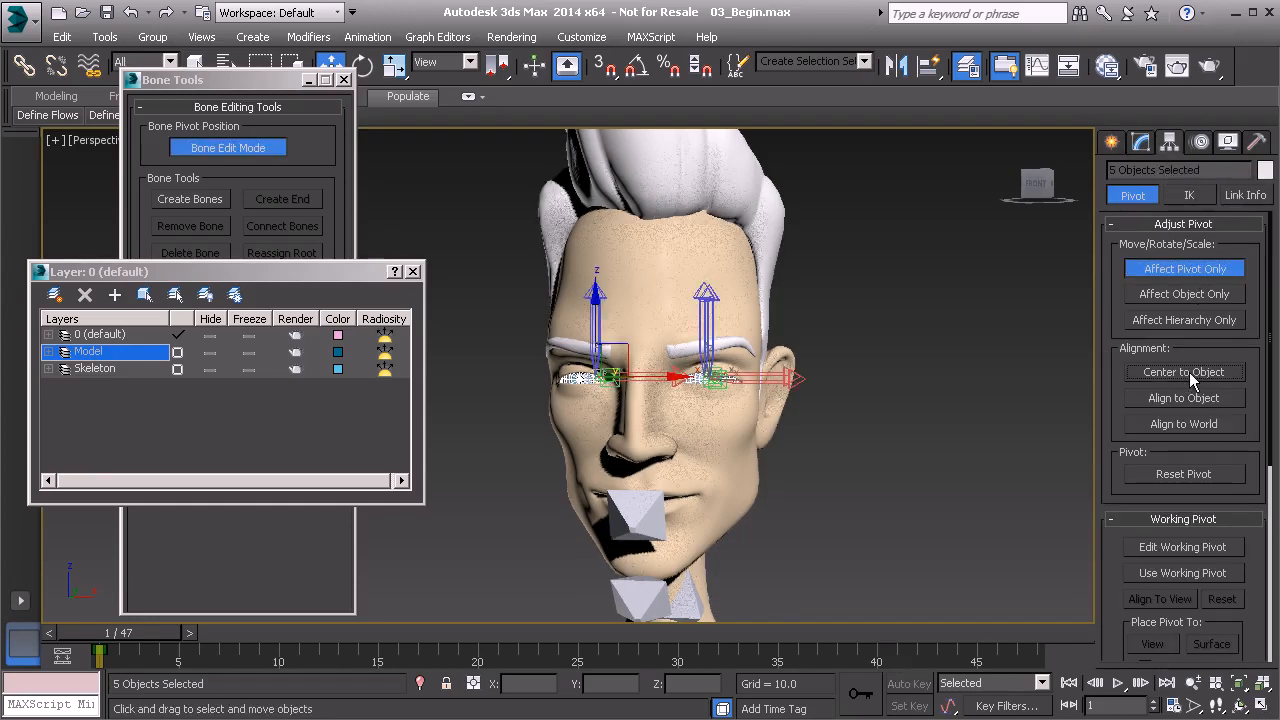
pyautogui.click(1176, 270)
pyautogui.keyDown('alt'); pyautogui.moveTo(1052, 323); pyautogui.dragTo(736, 315, button='middle'); pyautogui.keyUp('alt')
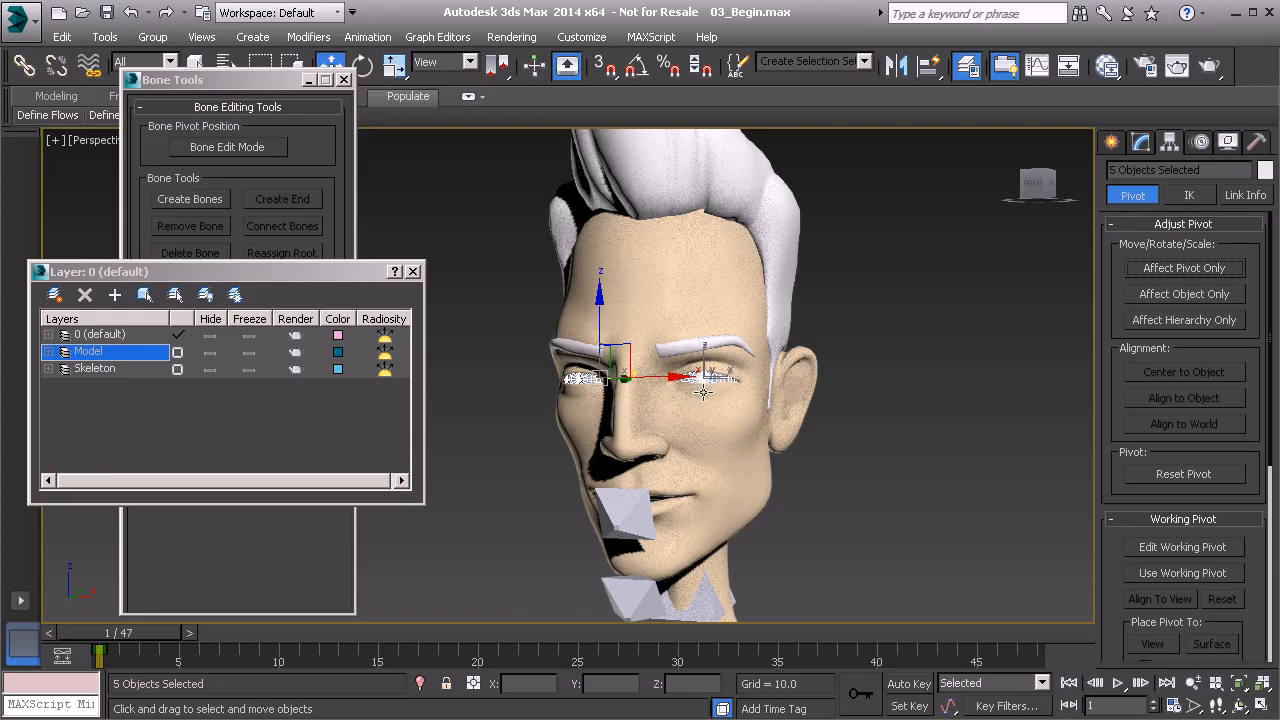
# Freeze the transforms of the selected eye objects and accept the new controller layer.
pyautogui.rightClick(866, 334)
pyautogui.click(827, 260)
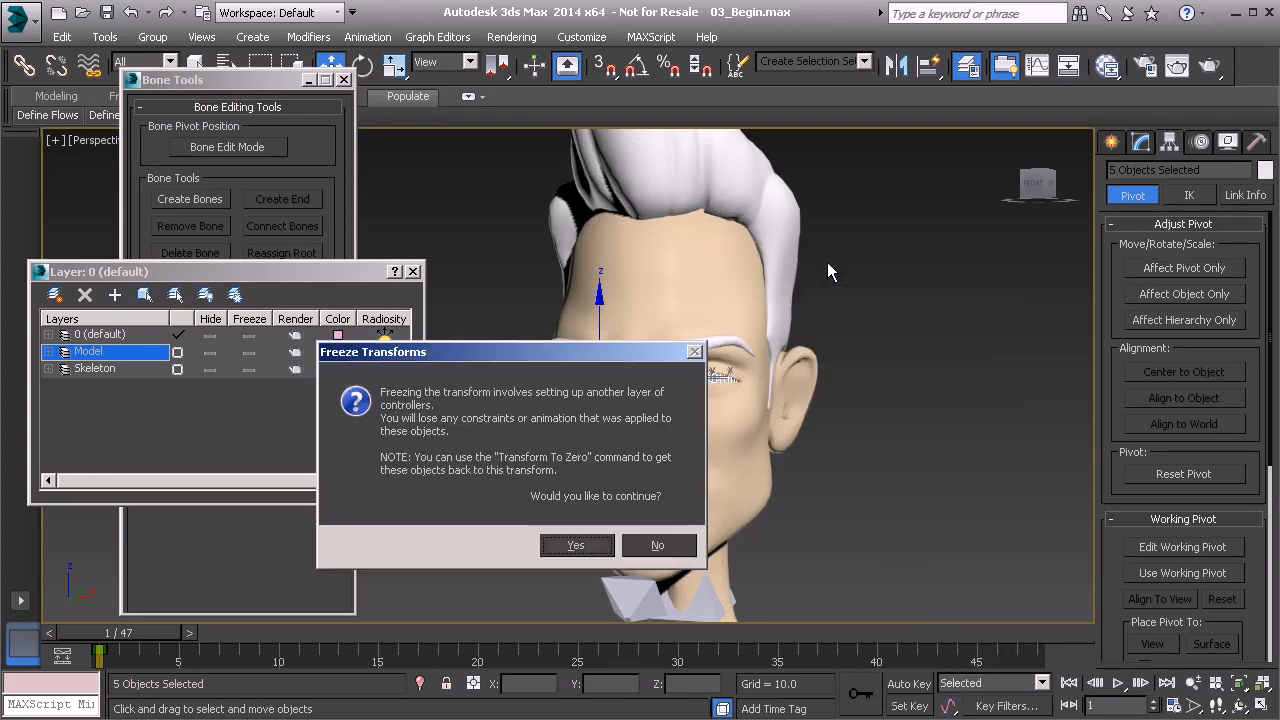
pyautogui.click(576, 545)
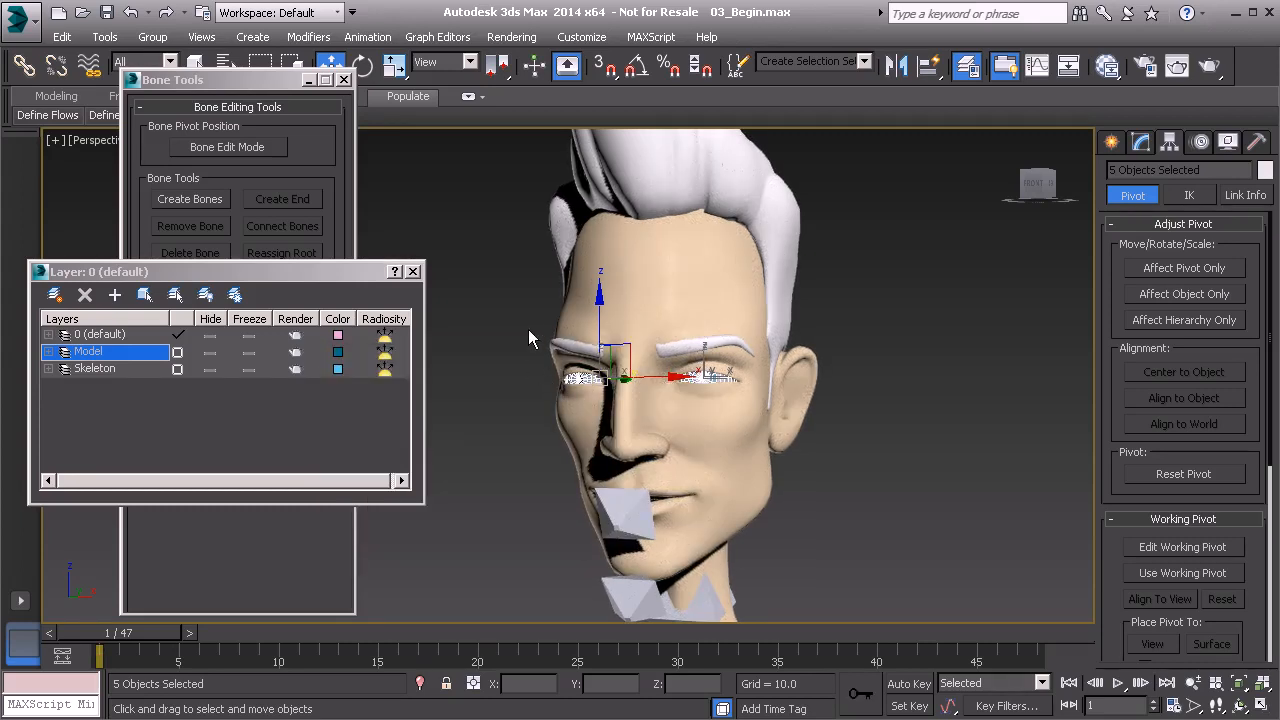
pyautogui.rightClick(895, 346)
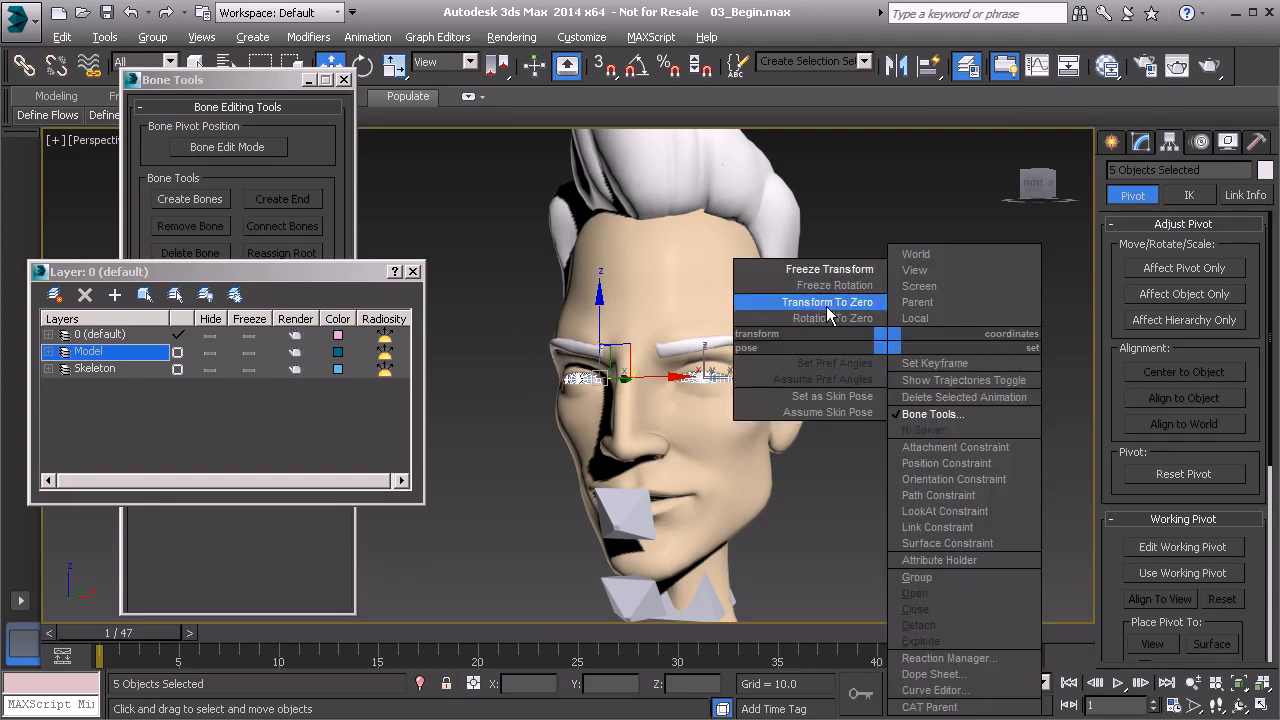
pyautogui.click(881, 110)
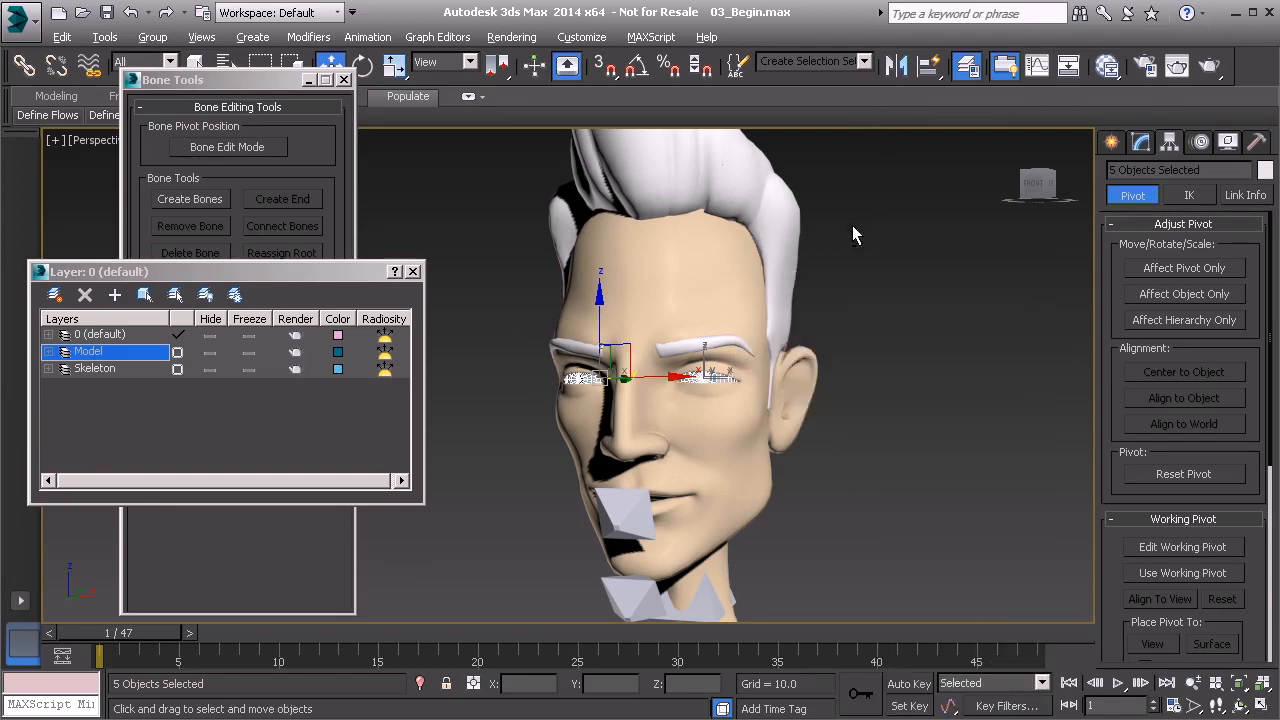
# Select the eye bone at the world origin and align it to the character's left eye.
pyautogui.keyDown('alt'); pyautogui.moveTo(855, 215); pyautogui.dragTo(809, 315, button='middle'); pyautogui.keyUp('alt')
pyautogui.scroll(-6, 809, 315)
pyautogui.moveTo(777, 401); pyautogui.dragTo(752, 468, button='middle')
pyautogui.click(714, 458)
pyautogui.scroll(4, 742, 406)
pyautogui.keyDown('alt'); pyautogui.moveTo(711, 412); pyautogui.dragTo(728, 365, button='middle'); pyautogui.keyUp('alt')
pyautogui.scroll(7, 729, 366)
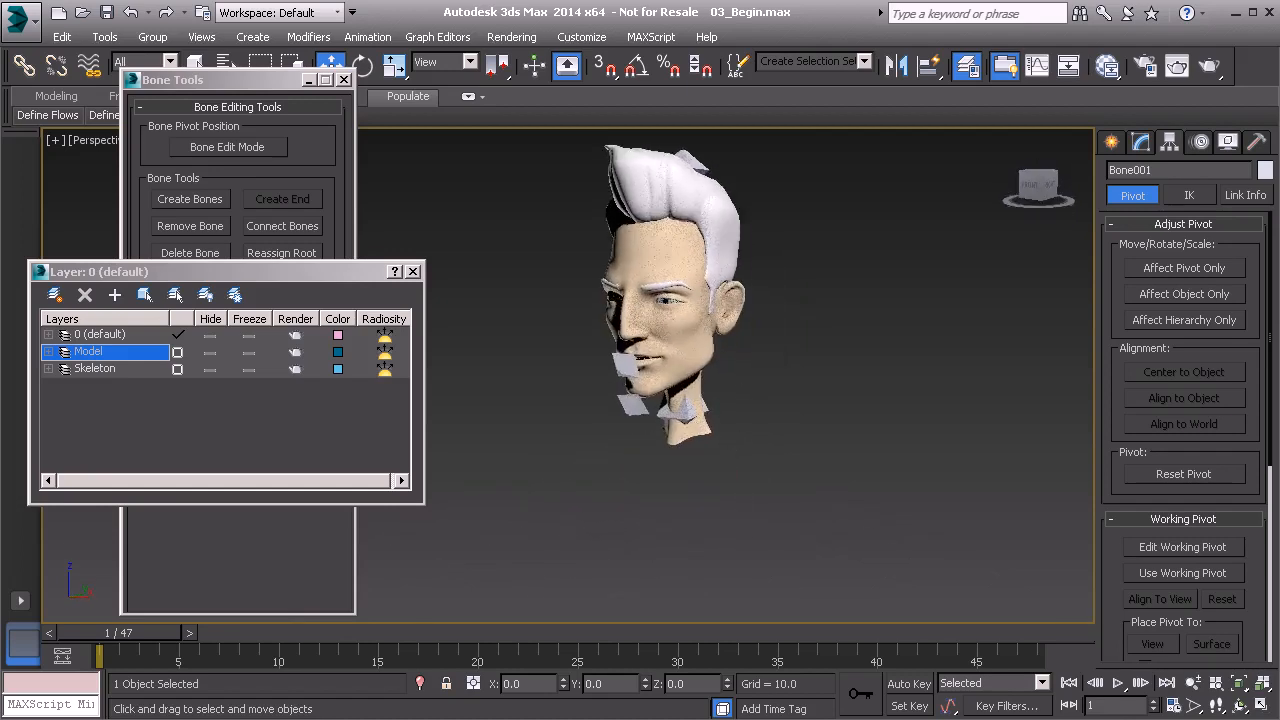
pyautogui.scroll(-3, 731, 338)
pyautogui.moveTo(778, 468); pyautogui.dragTo(830, 540, button='middle')
pyautogui.scroll(3, 745, 469)
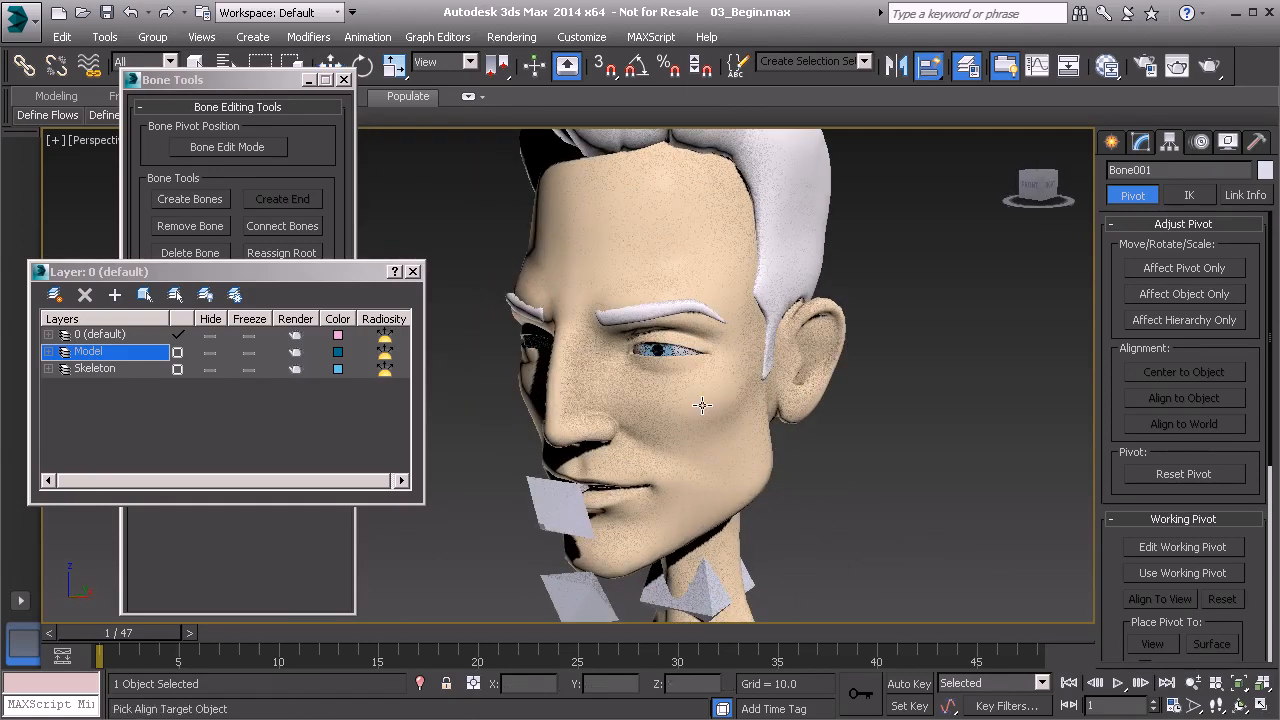
pyautogui.click(660, 350)
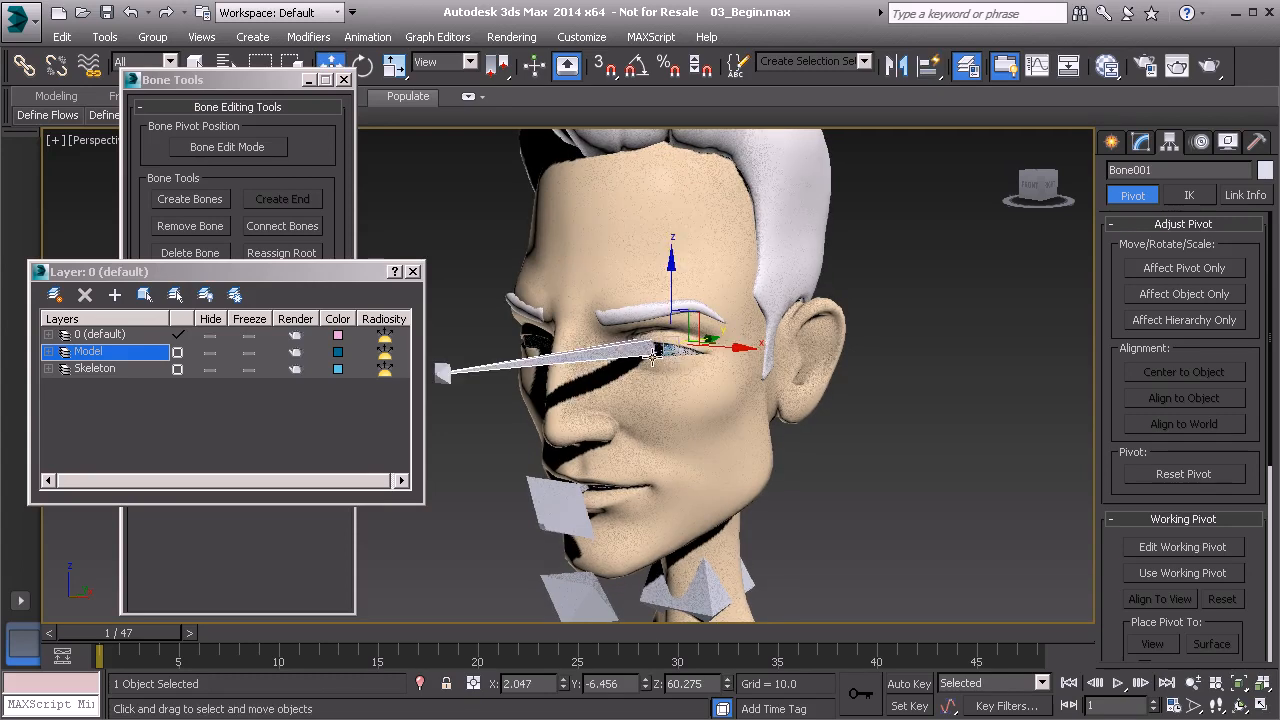
# In Bone Edit Mode, shorten the eye bone by moving its end bone about 8.7 units along Y to the front of the eyeball.
pyautogui.keyDown('alt'); pyautogui.moveTo(675, 360); pyautogui.dragTo(589, 421, button='middle'); pyautogui.keyUp('alt')
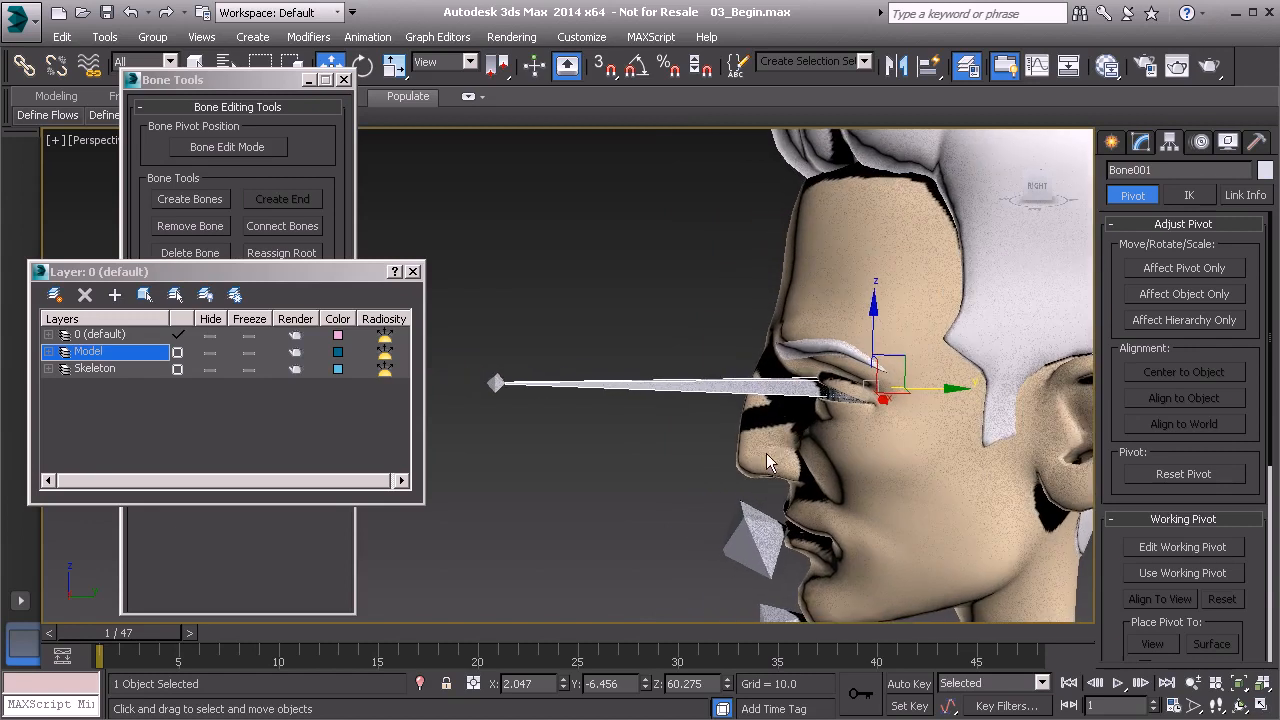
pyautogui.click(499, 383)
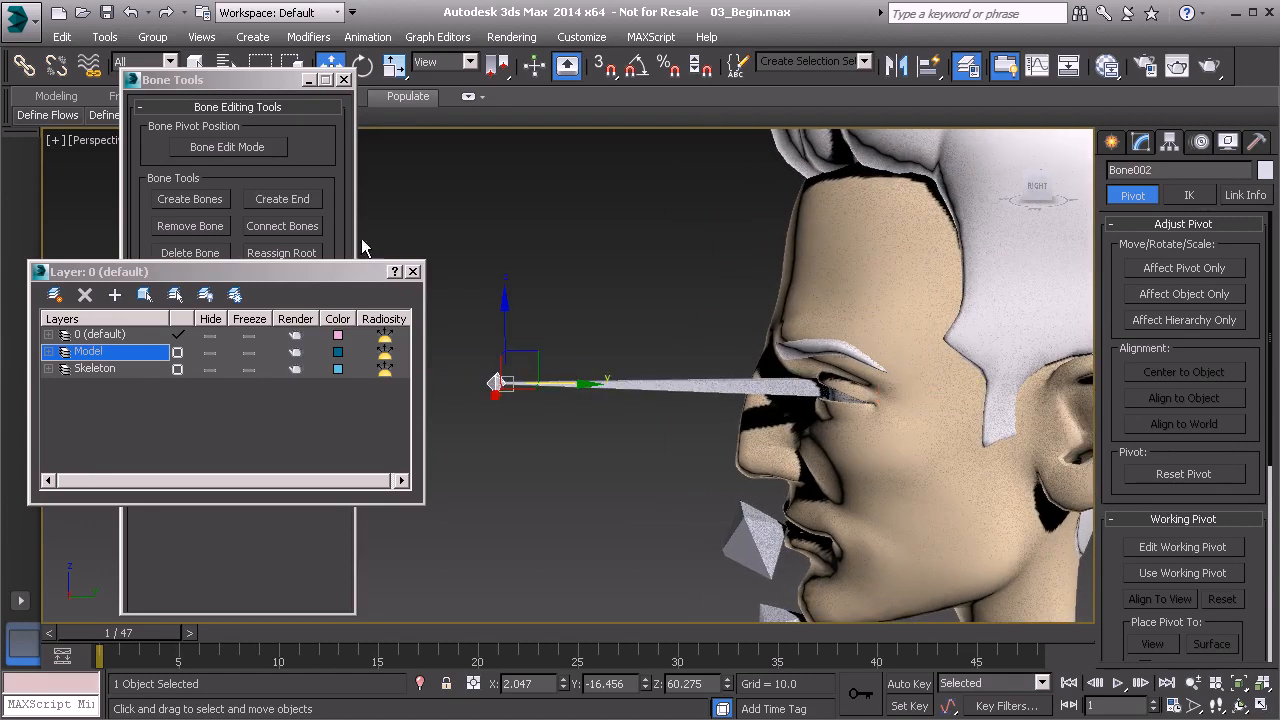
pyautogui.click(266, 151)
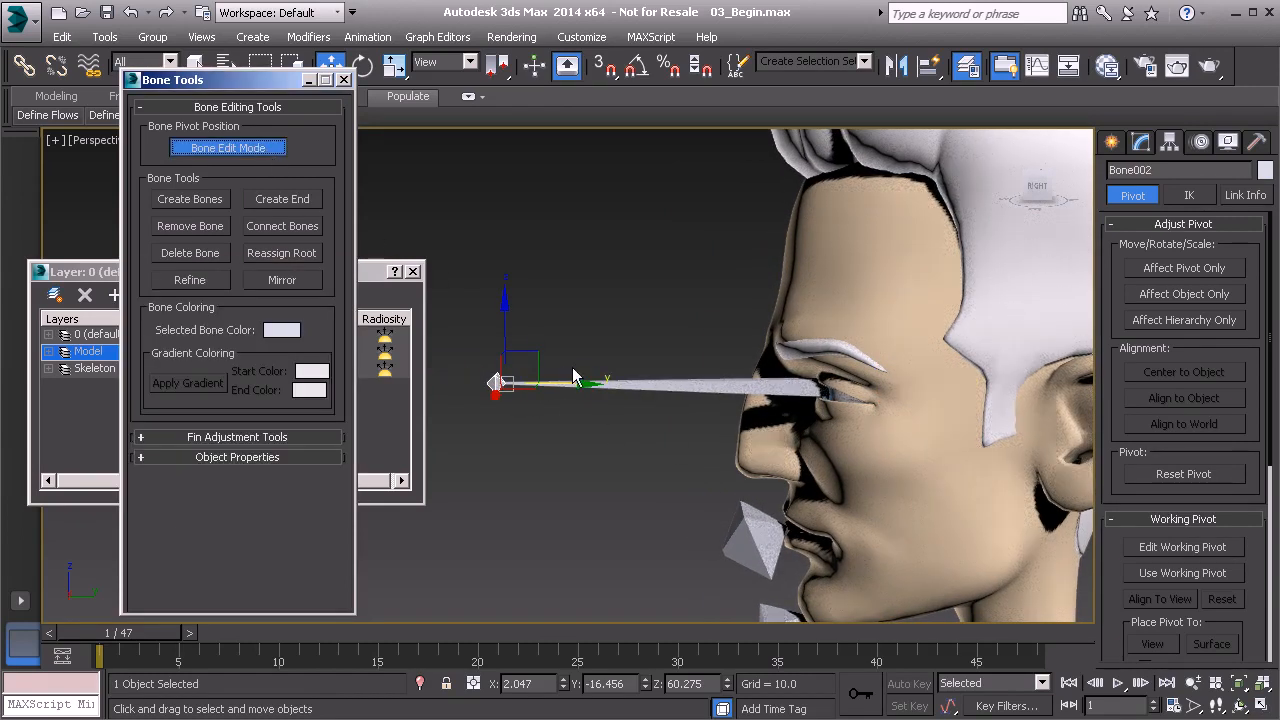
pyautogui.moveTo(581, 381); pyautogui.dragTo(901, 420)
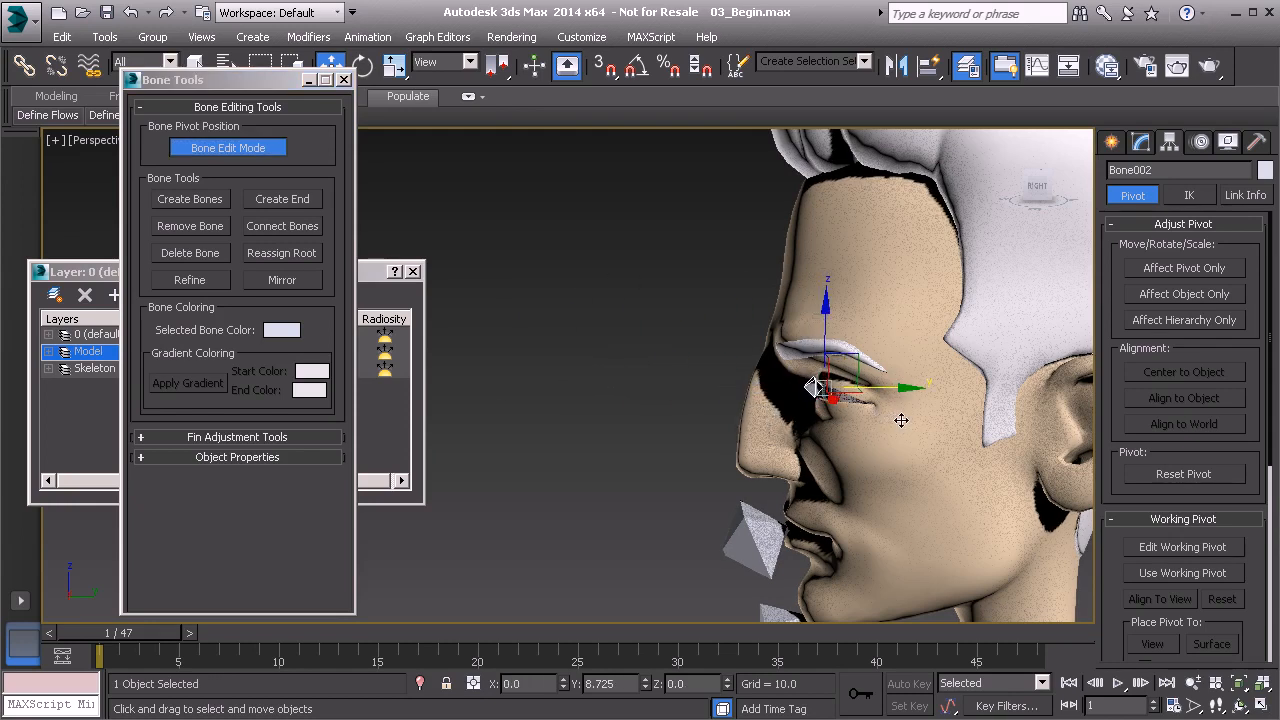
pyautogui.press('z')
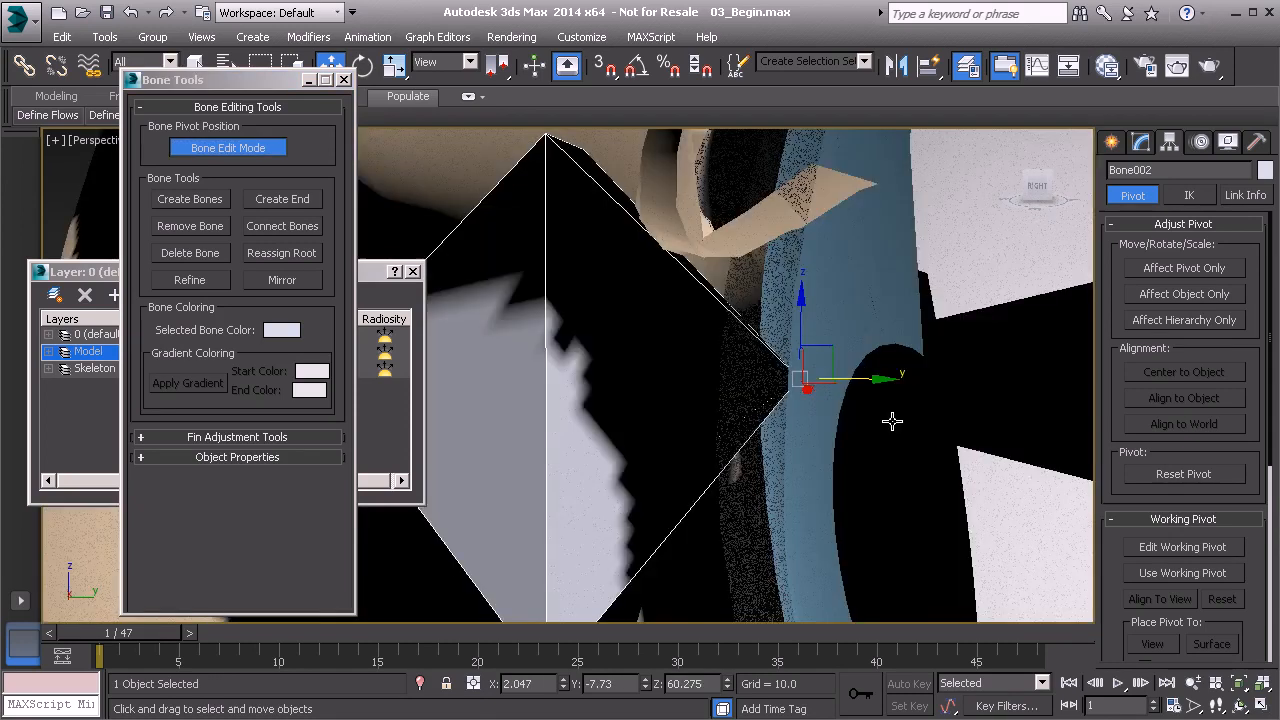
pyautogui.scroll(-8, 833, 438)
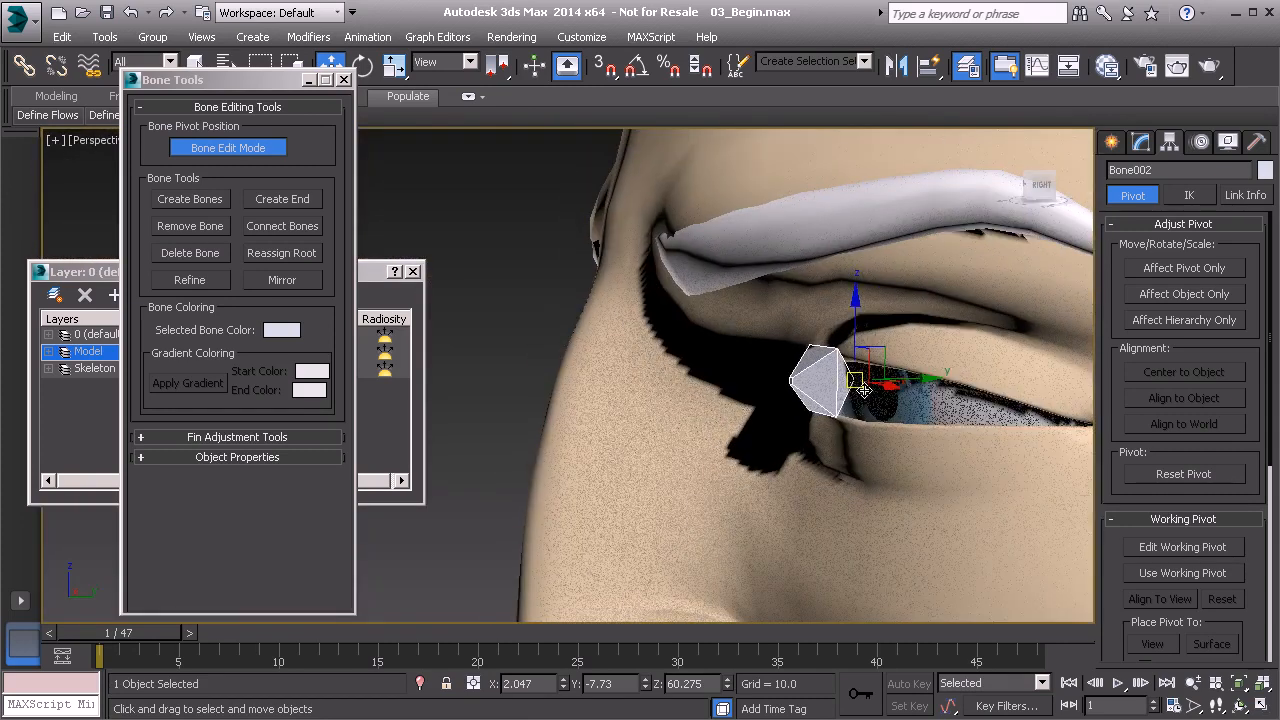
pyautogui.keyDown('alt'); pyautogui.moveTo(864, 390); pyautogui.dragTo(740, 423, button='middle'); pyautogui.keyUp('alt')
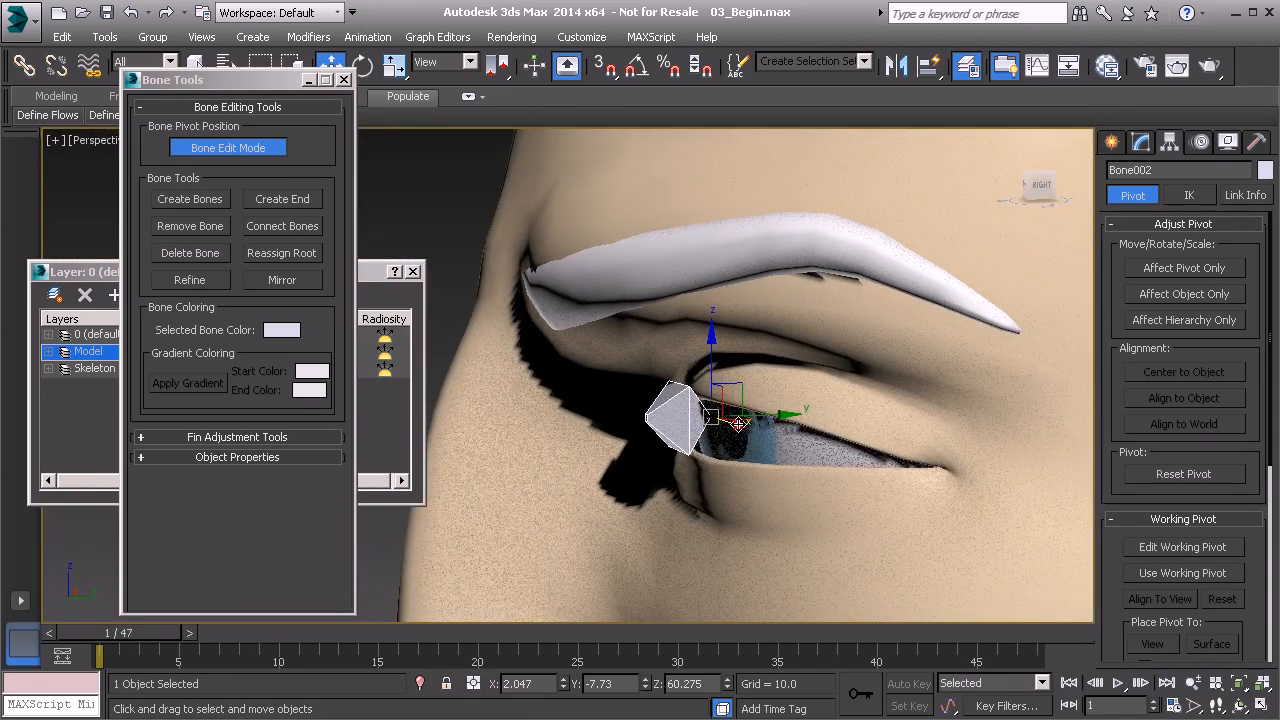
# Hide the Model layer so that only the bones are displayed.
pyautogui.click(80, 277)
pyautogui.click(208, 353)
pyautogui.keyDown('alt'); pyautogui.moveTo(825, 436); pyautogui.dragTo(691, 391, button='middle'); pyautogui.keyUp('alt')
# Rename the main eye bone to Bn_L_Eye01 and its end bone to Be_L_Eye01.
pyautogui.click(665, 365)
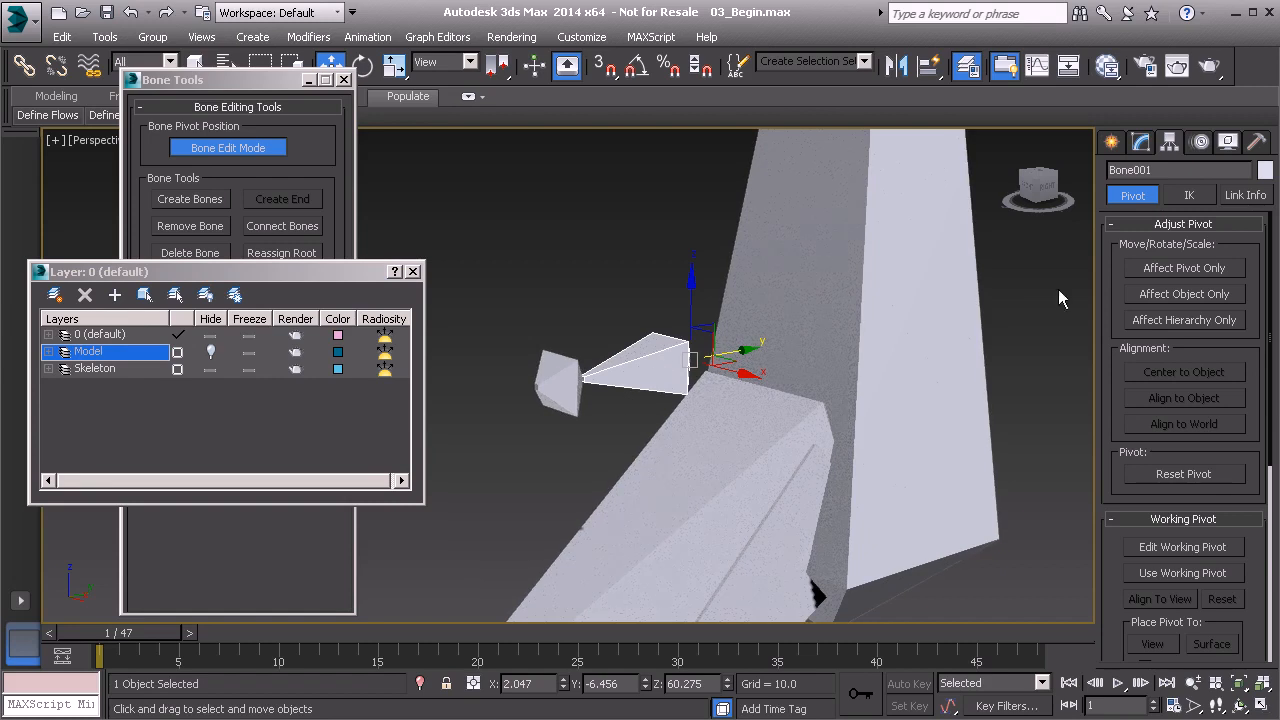
pyautogui.doubleClick(1170, 171)
pyautogui.write('Bn')
pyautogui.doubleClick(1173, 171)
pyautogui.hotkey('ctrl', 'c')
pyautogui.click(572, 375)
pyautogui.doubleClick(1170, 170)
pyautogui.hotkey('ctrl', 'v')
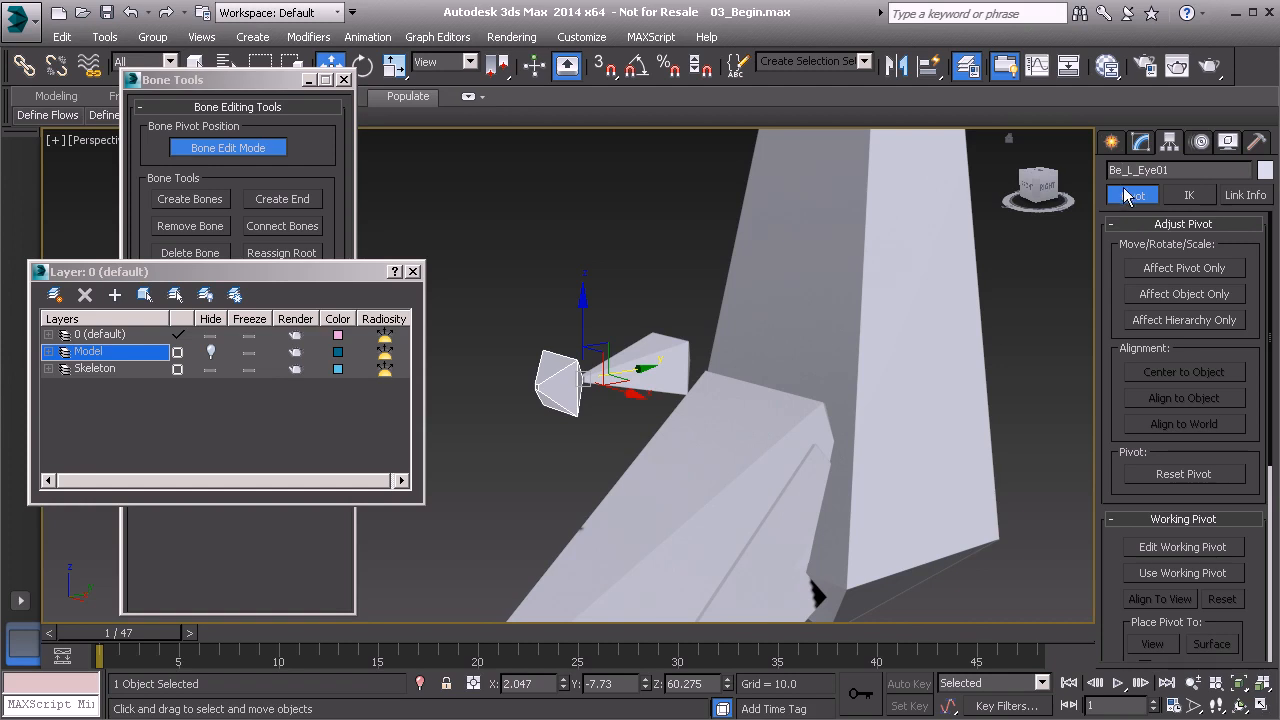
# Add both eye bones to the Skeleton layer and clear the selection.
pyautogui.click(668, 360)
pyautogui.keyDown('ctrl'); pyautogui.click(557, 377); pyautogui.keyUp('ctrl')
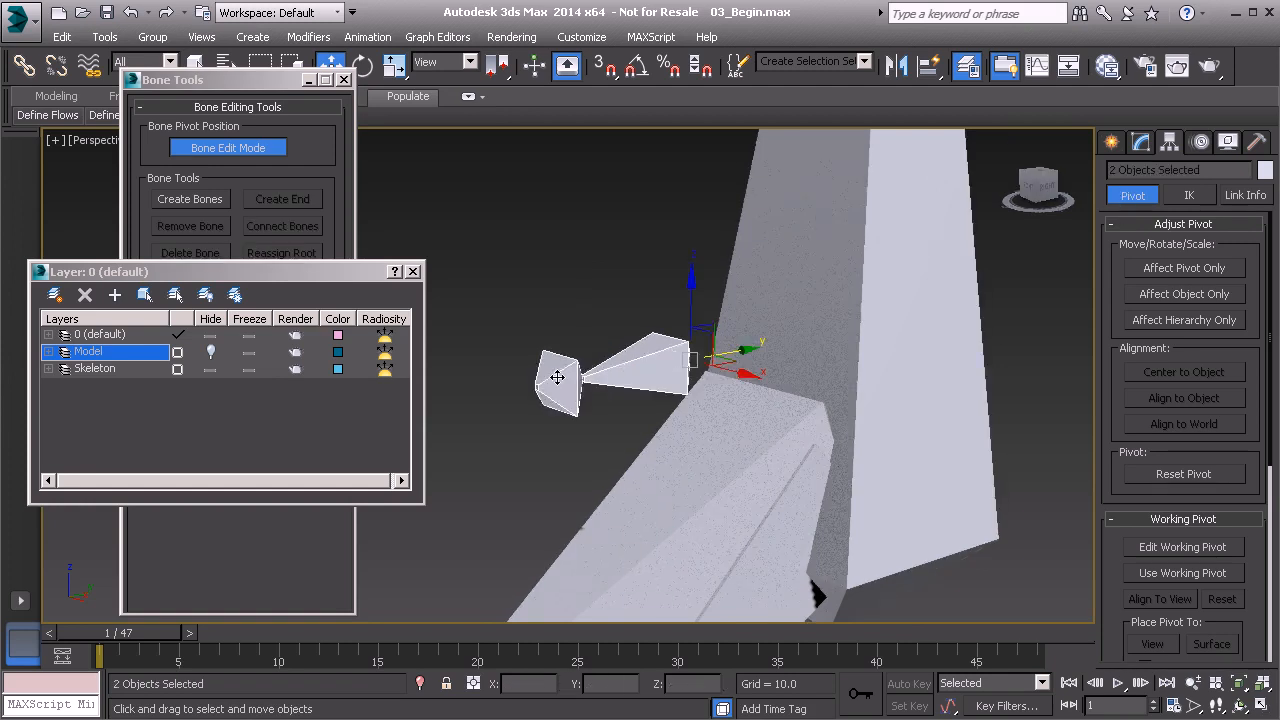
pyautogui.click(89, 369)
pyautogui.click(115, 294)
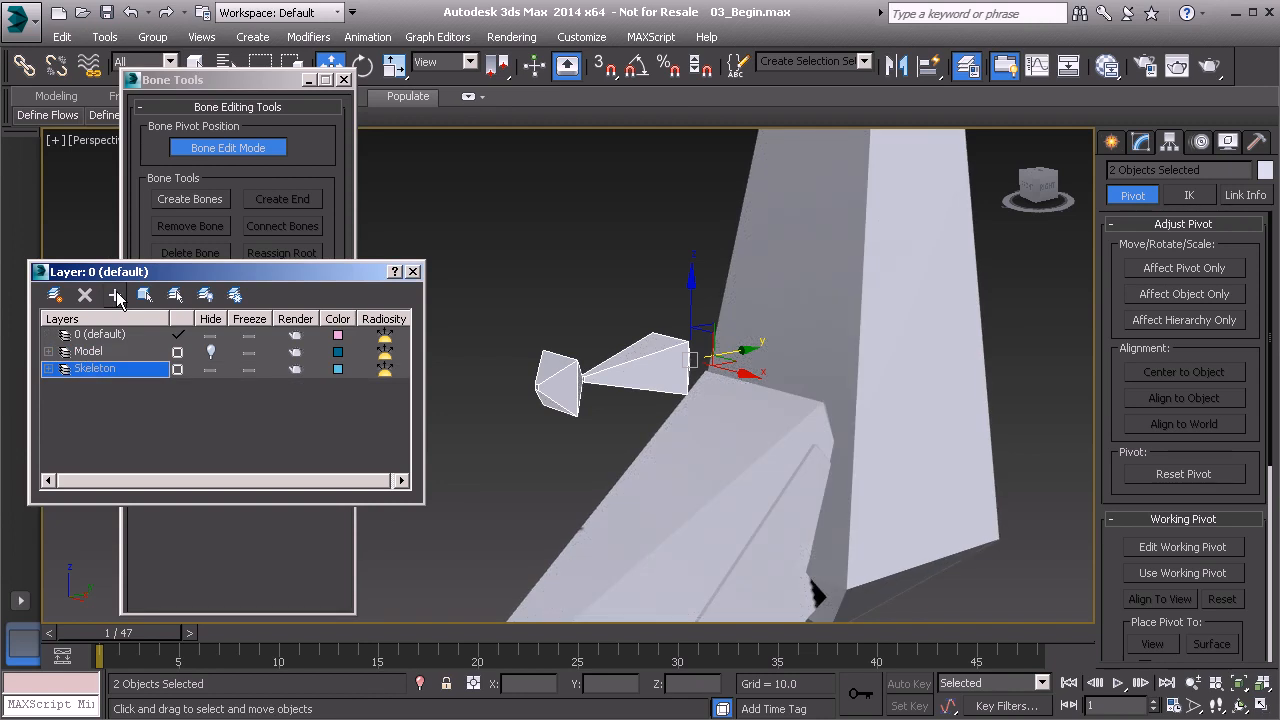
pyautogui.click(507, 276)
# Freeze the transforms of both eye bones and accept the additional controller layer.
pyautogui.keyDown('alt'); pyautogui.moveTo(660, 348); pyautogui.dragTo(641, 352, button='middle'); pyautogui.keyUp('alt')
pyautogui.click(640, 373)
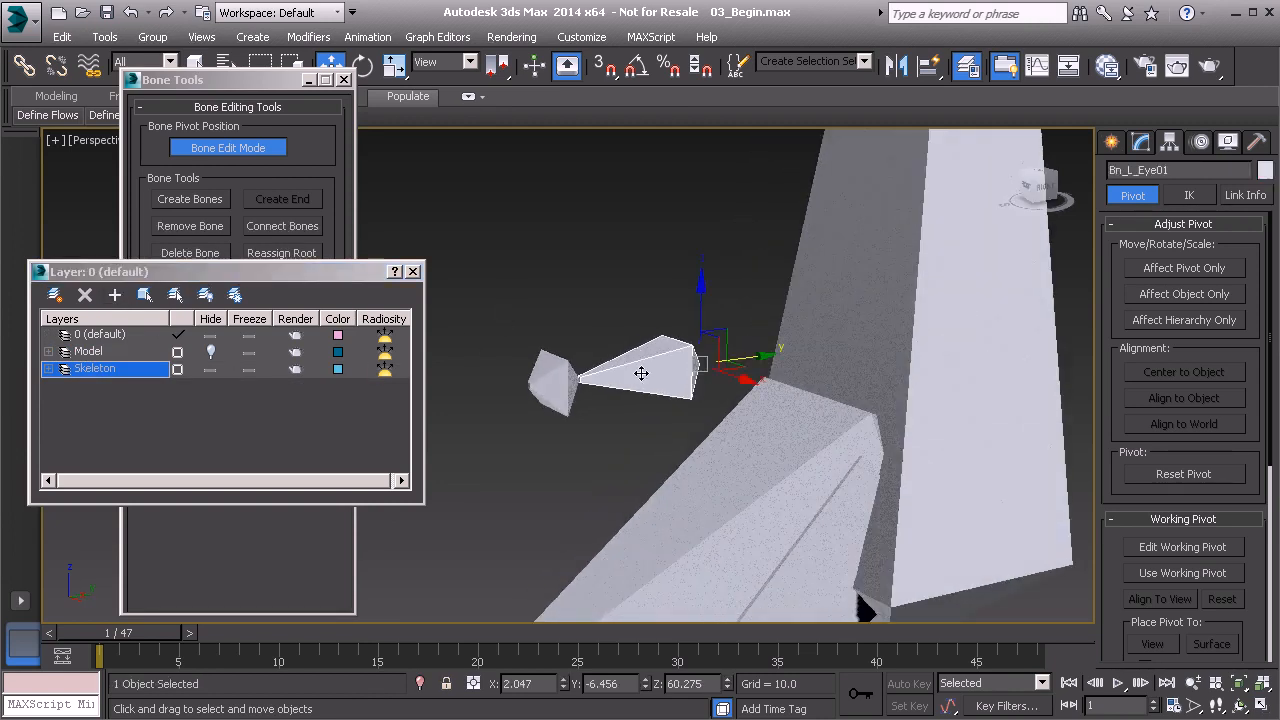
pyautogui.keyDown('ctrl'); pyautogui.click(553, 380); pyautogui.keyUp('ctrl')
pyautogui.rightClick(539, 263)
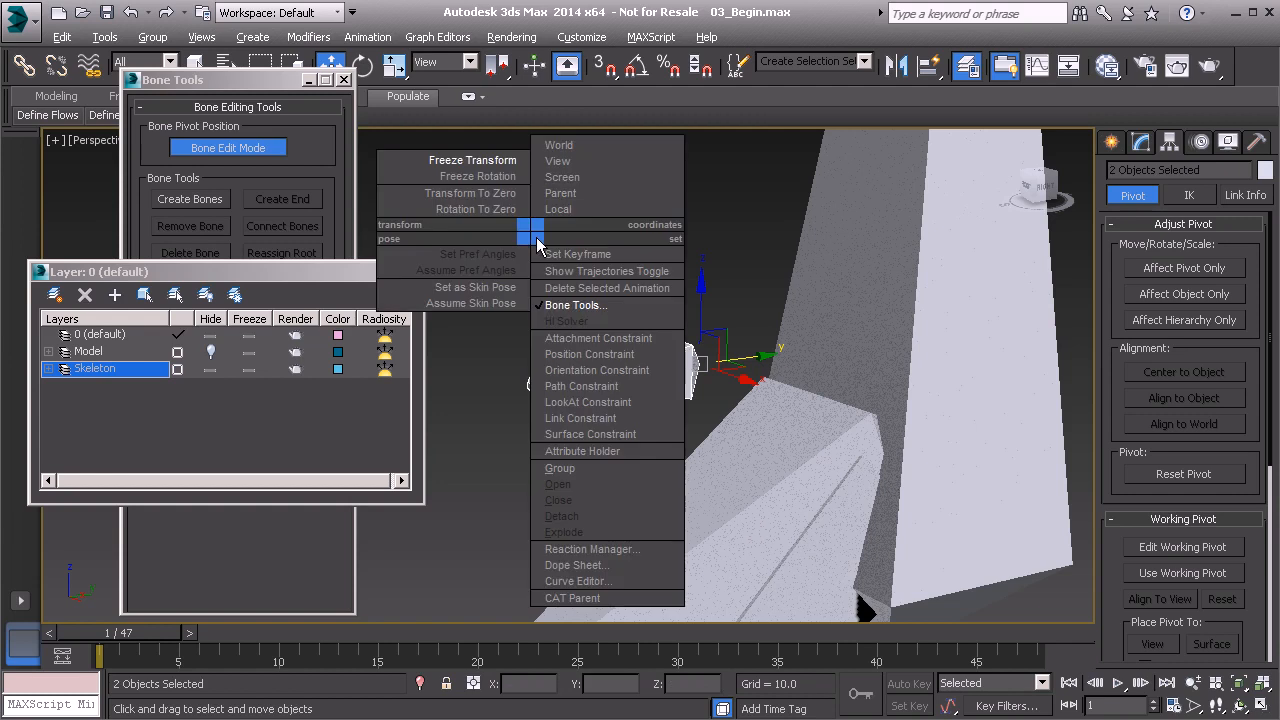
pyautogui.click(410, 160)
pyautogui.click(576, 548)
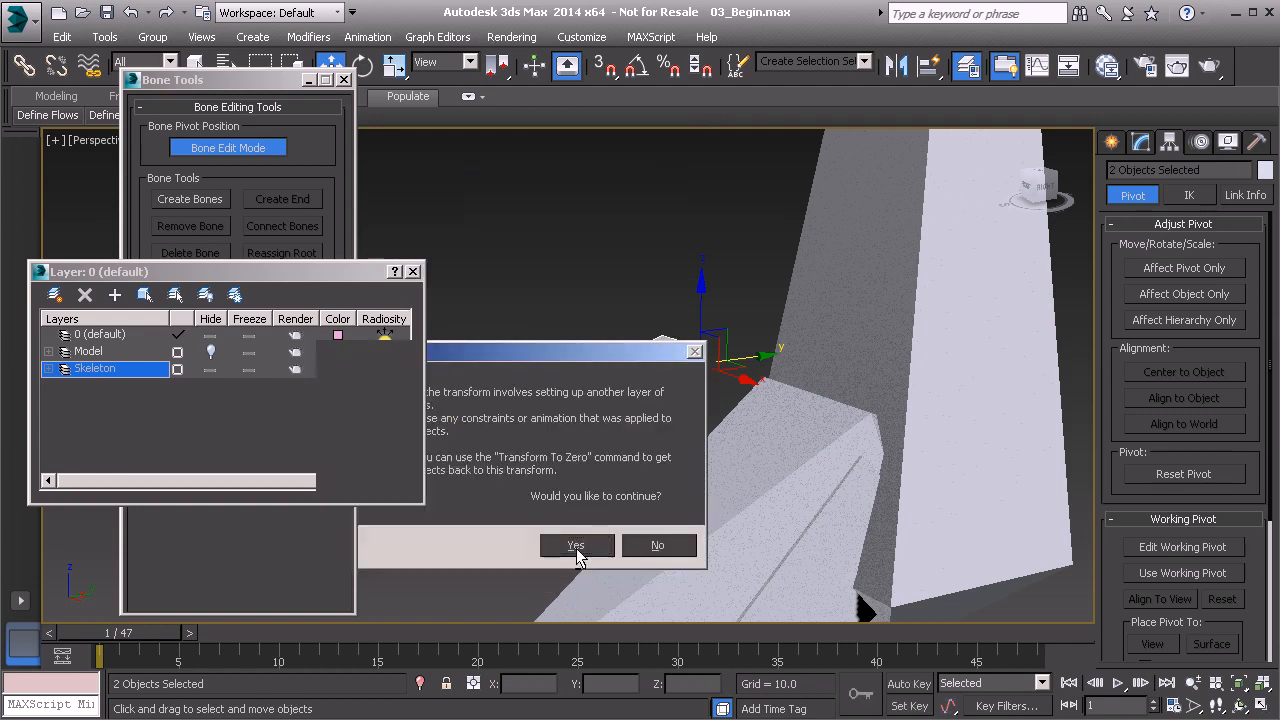
# Clone the eye bone and its end bone in place, using Copy for both object and controller.
pyautogui.scroll(-6, 643, 411)
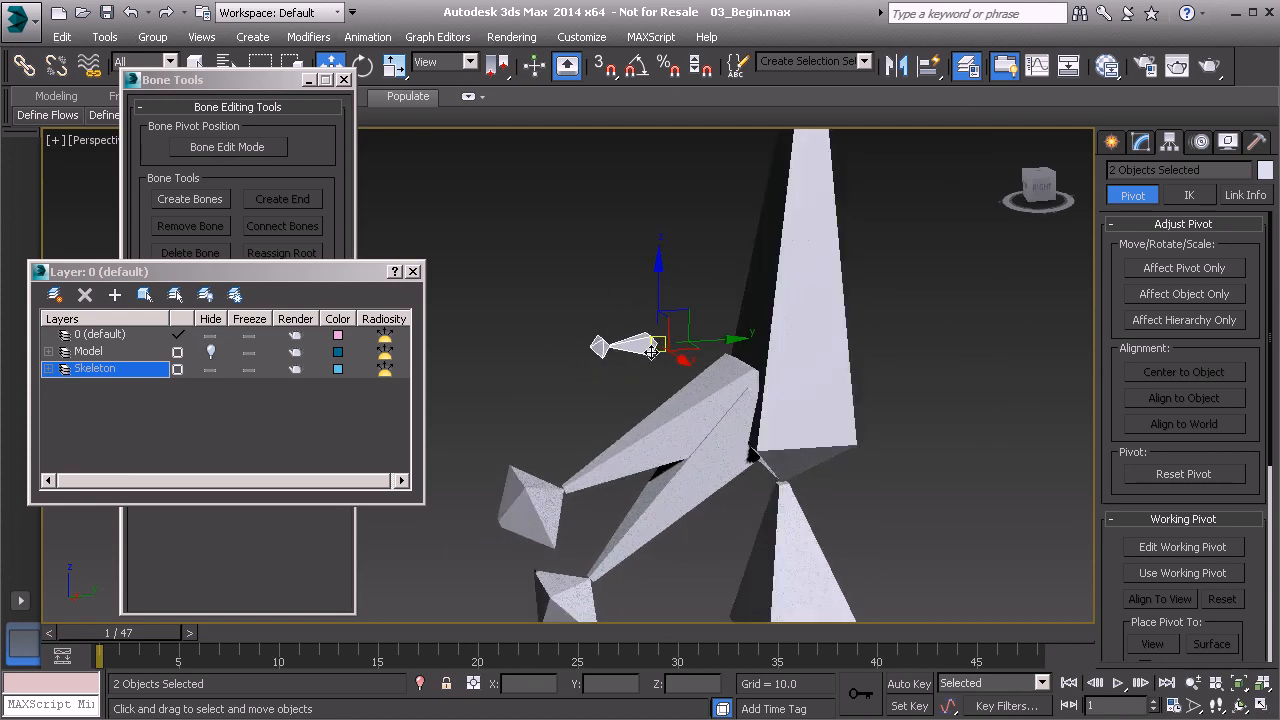
pyautogui.scroll(3, 620, 347)
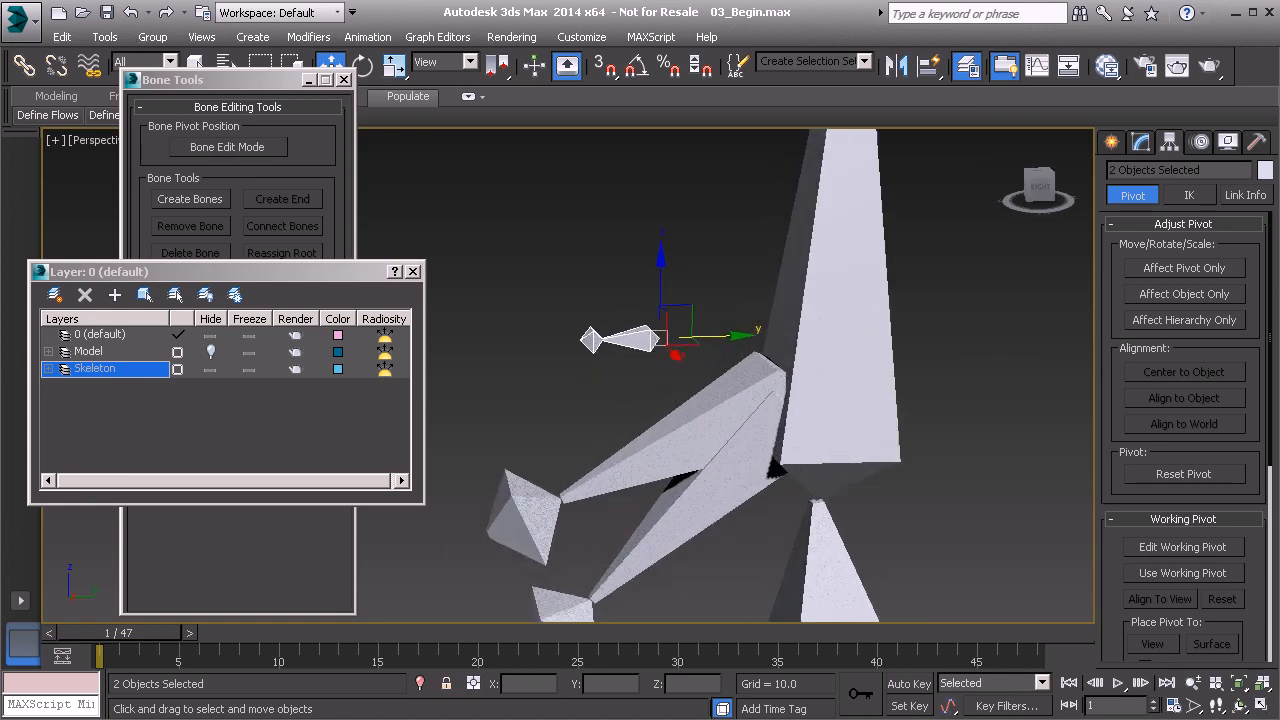
pyautogui.click(628, 314)
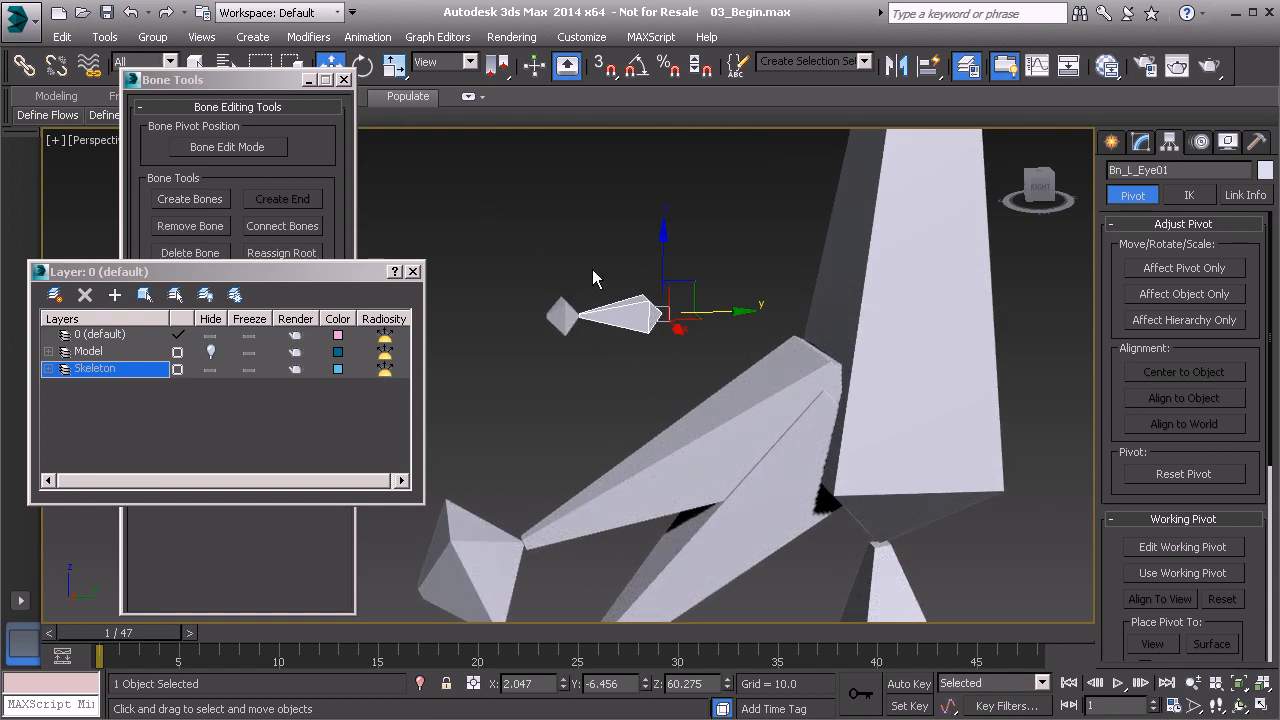
pyautogui.keyDown('ctrl'); pyautogui.click(562, 314); pyautogui.keyUp('ctrl')
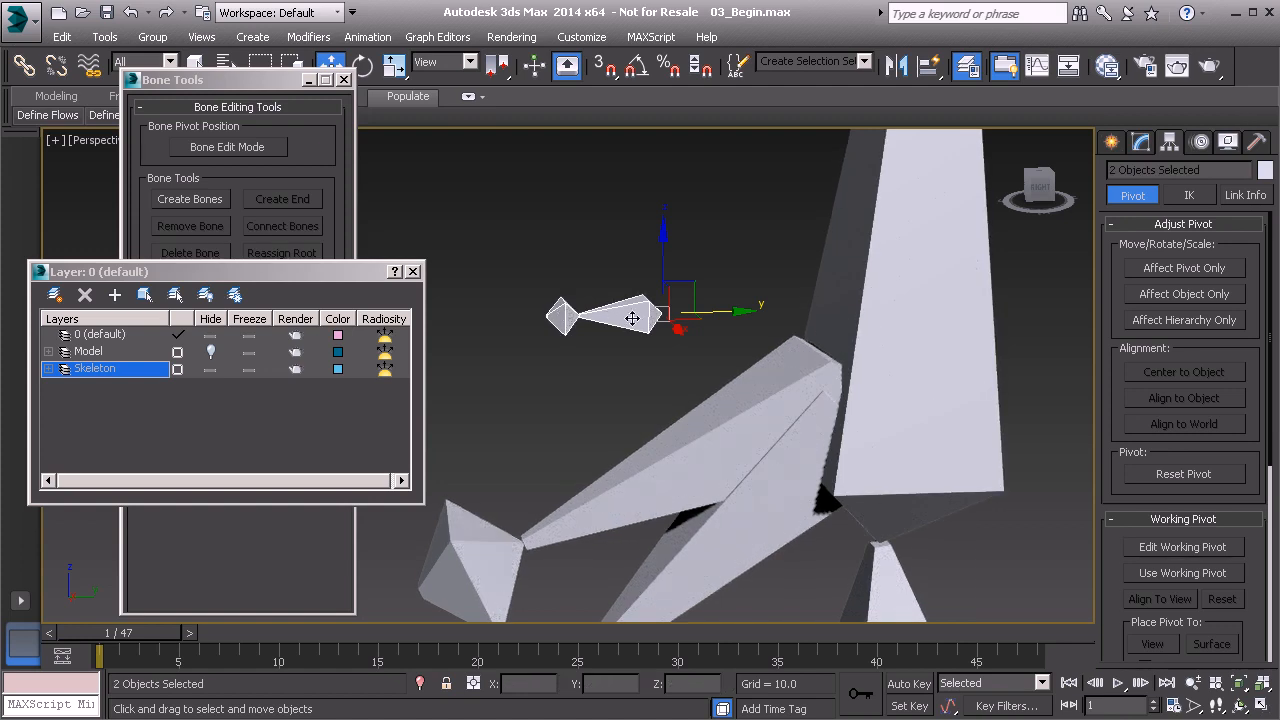
pyautogui.hotkey('ctrl', 'v')
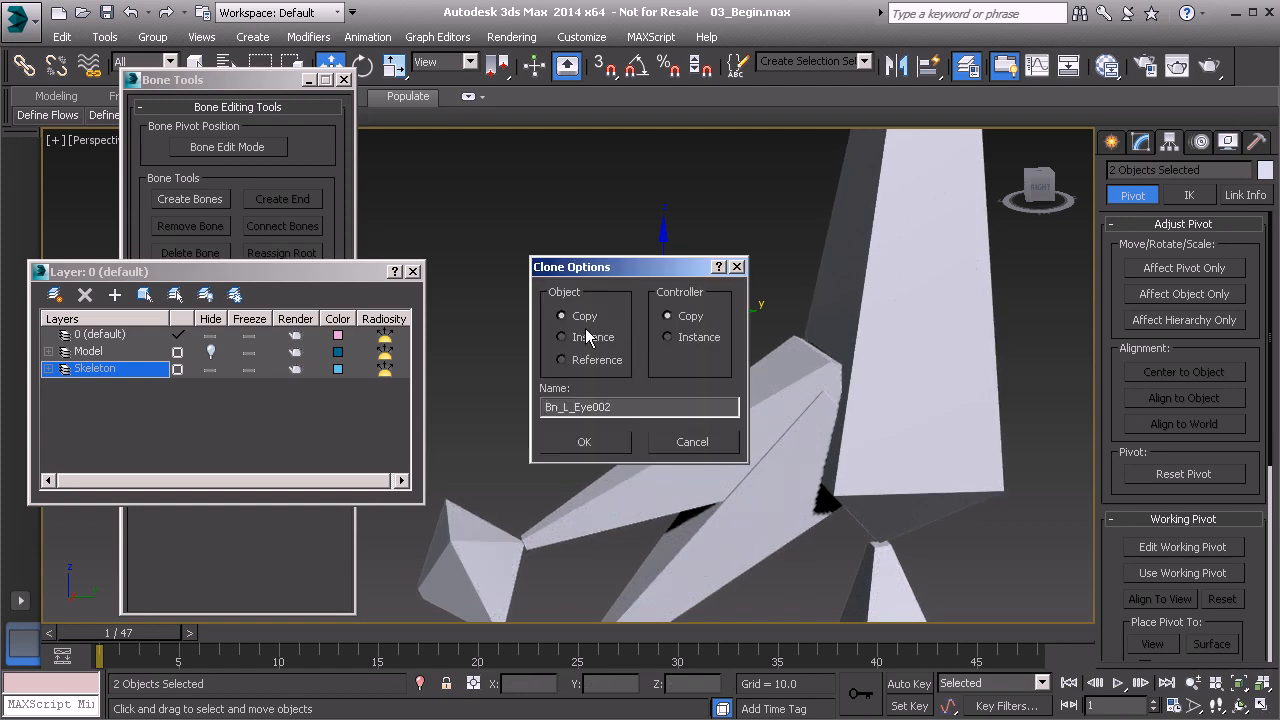
pyautogui.click(587, 441)
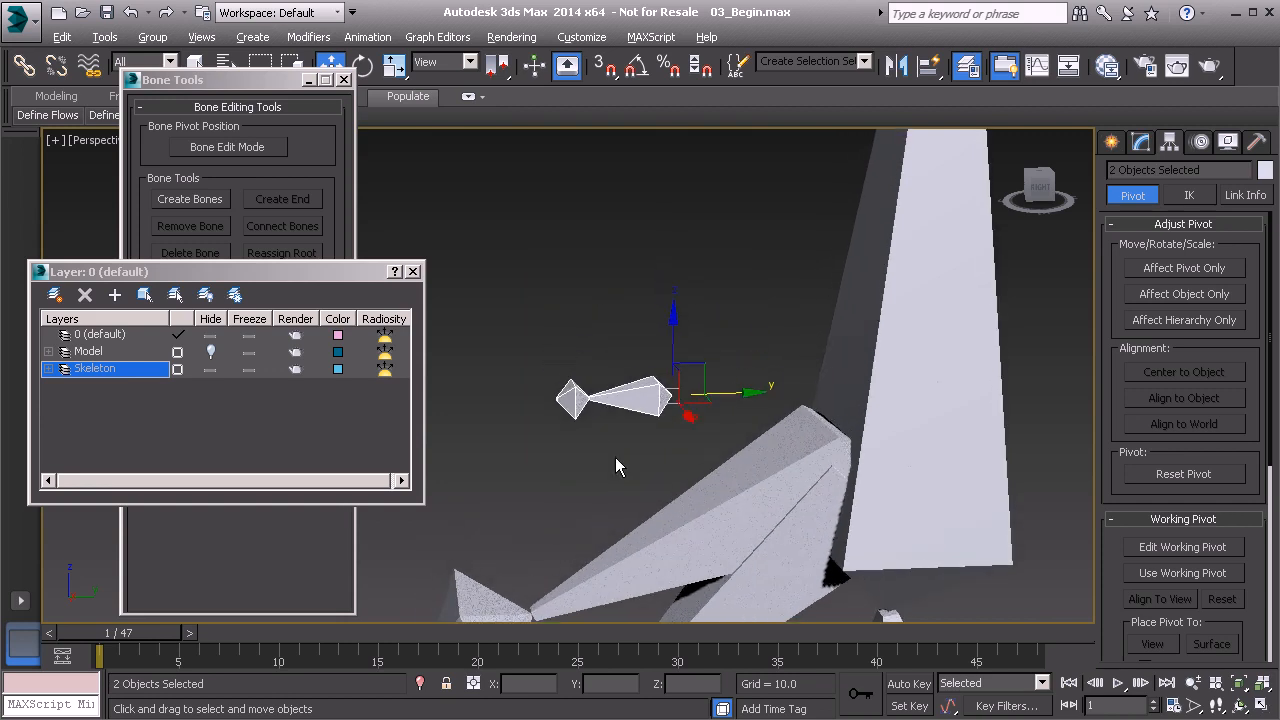
# Select the cloned main bone for rotation and unhide the Model layer.
pyautogui.scroll(3, 615, 457)
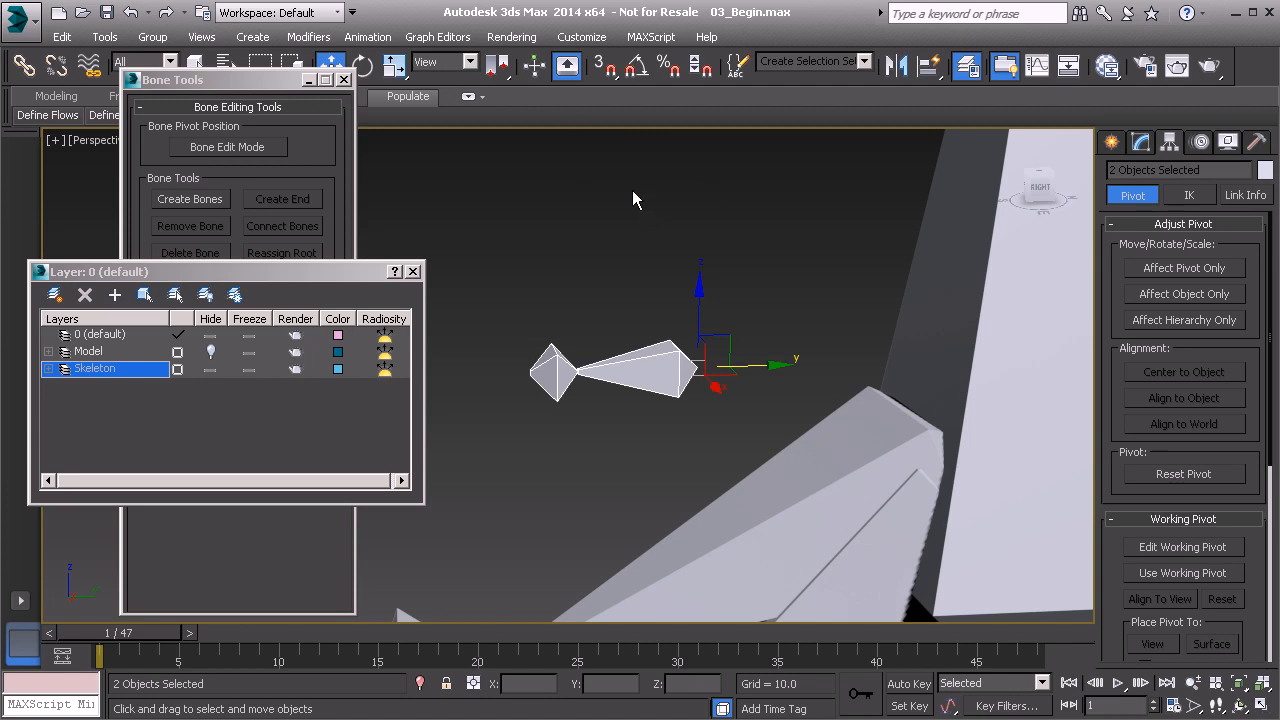
pyautogui.click(647, 374)
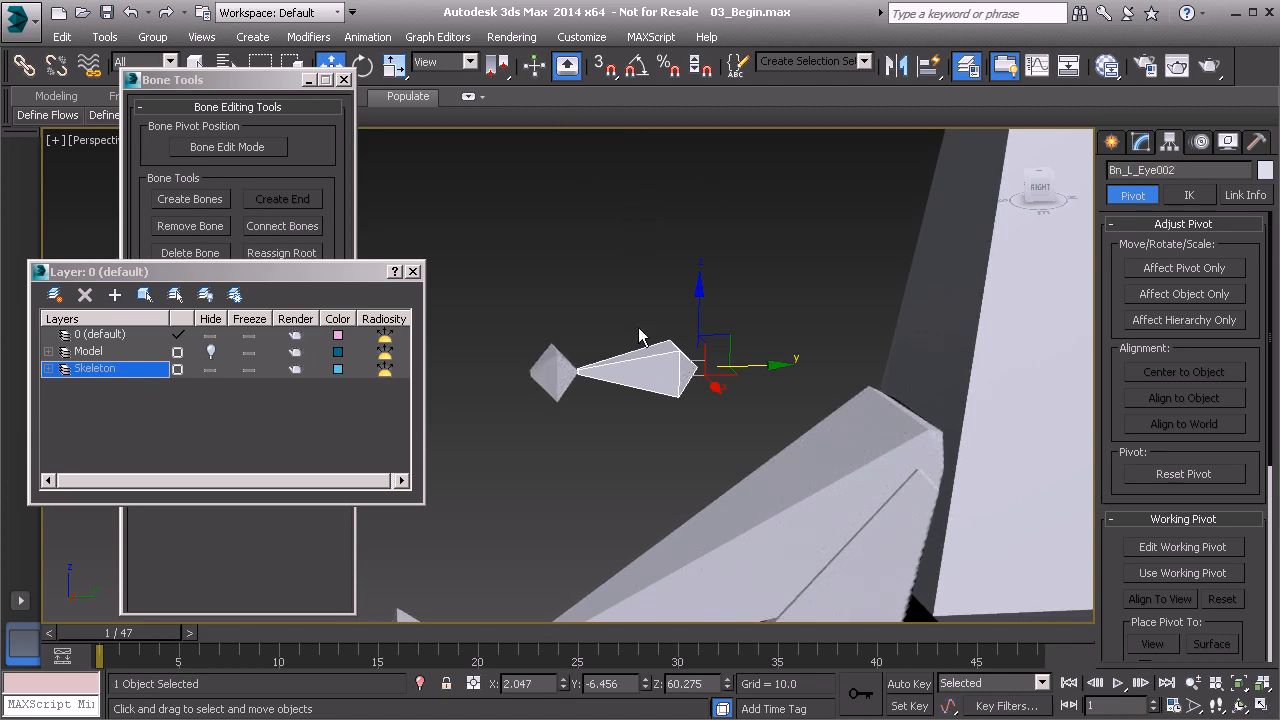
pyautogui.click(653, 379)
pyautogui.click(647, 375)
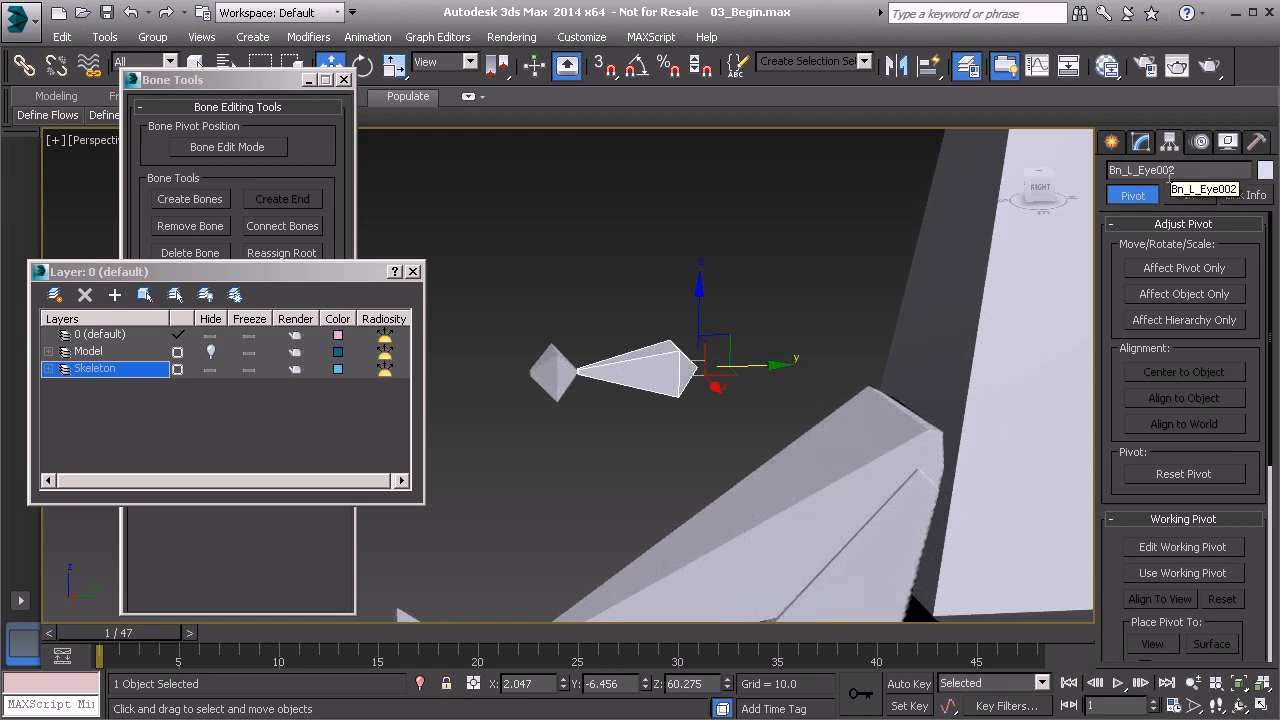
pyautogui.moveTo(734, 368); pyautogui.dragTo(708, 384, button='middle')
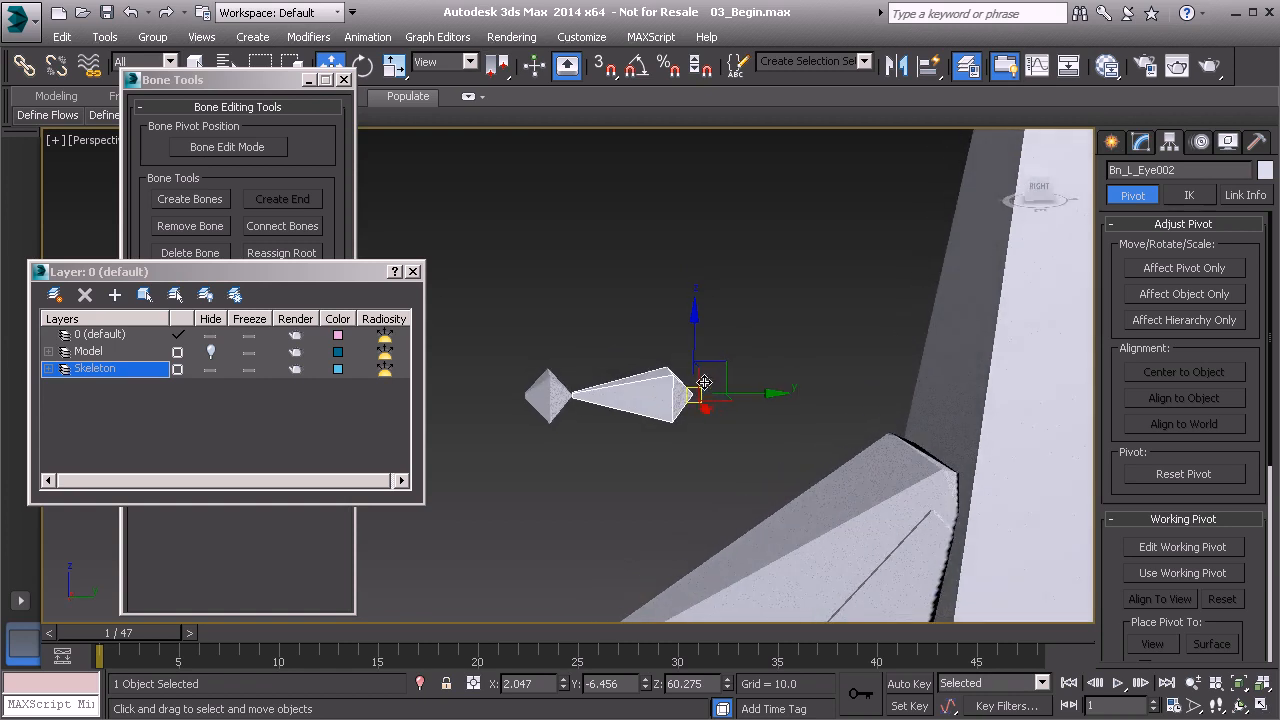
pyautogui.press('e')
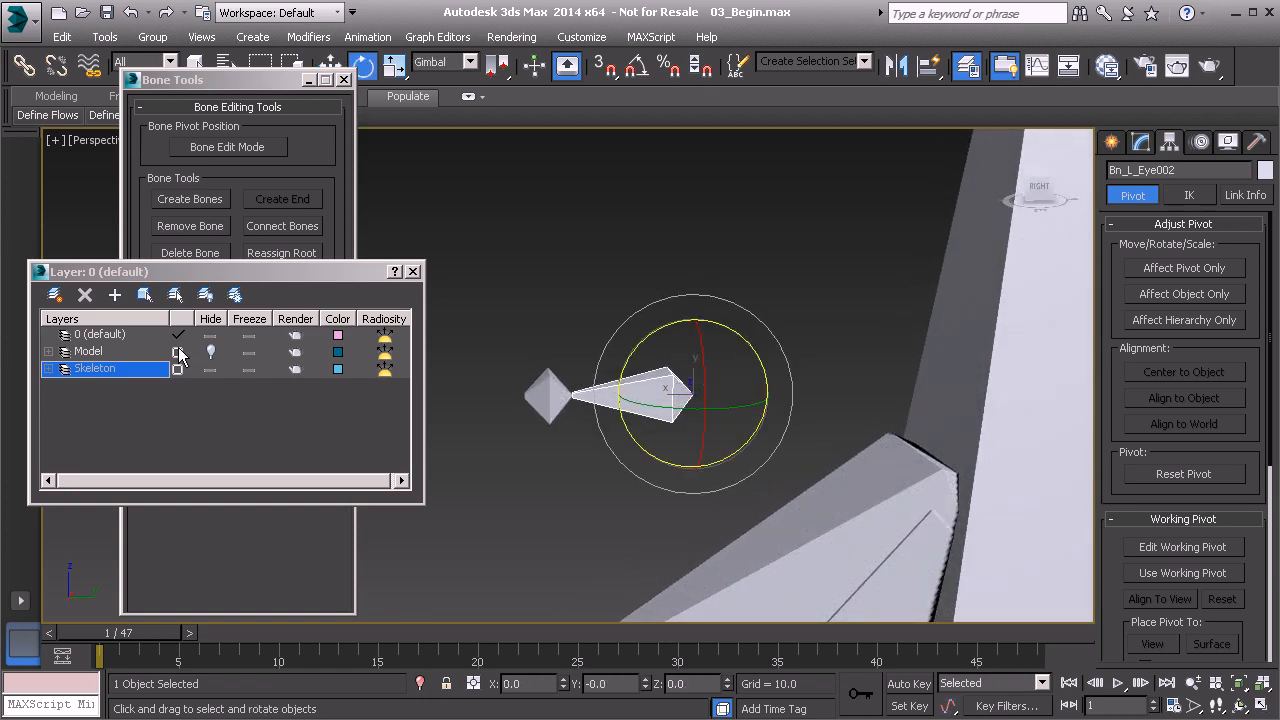
pyautogui.click(211, 353)
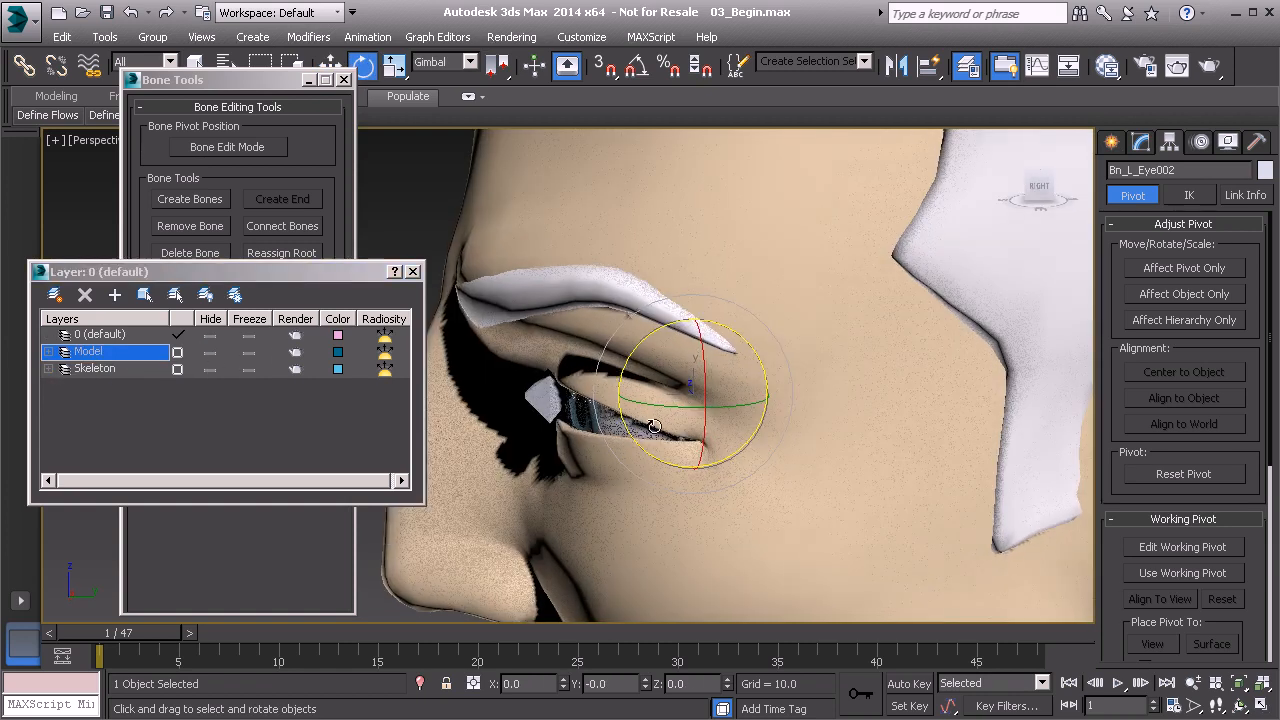
# In wireframe display, rotate the cloned bone about 12.3 degrees around its gimbal Z axis toward the upper eyelid, then restore shaded display.
pyautogui.press('F3')
pyautogui.scroll(5, 648, 412)
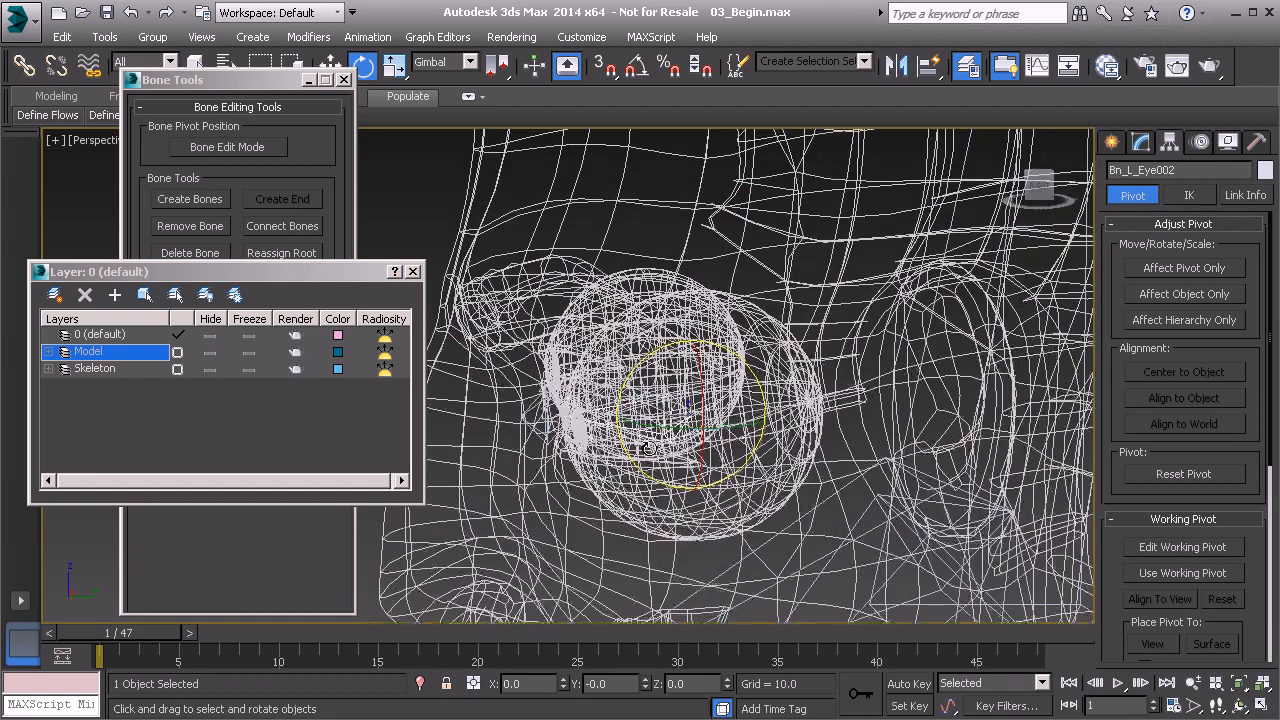
pyautogui.scroll(2, 641, 401)
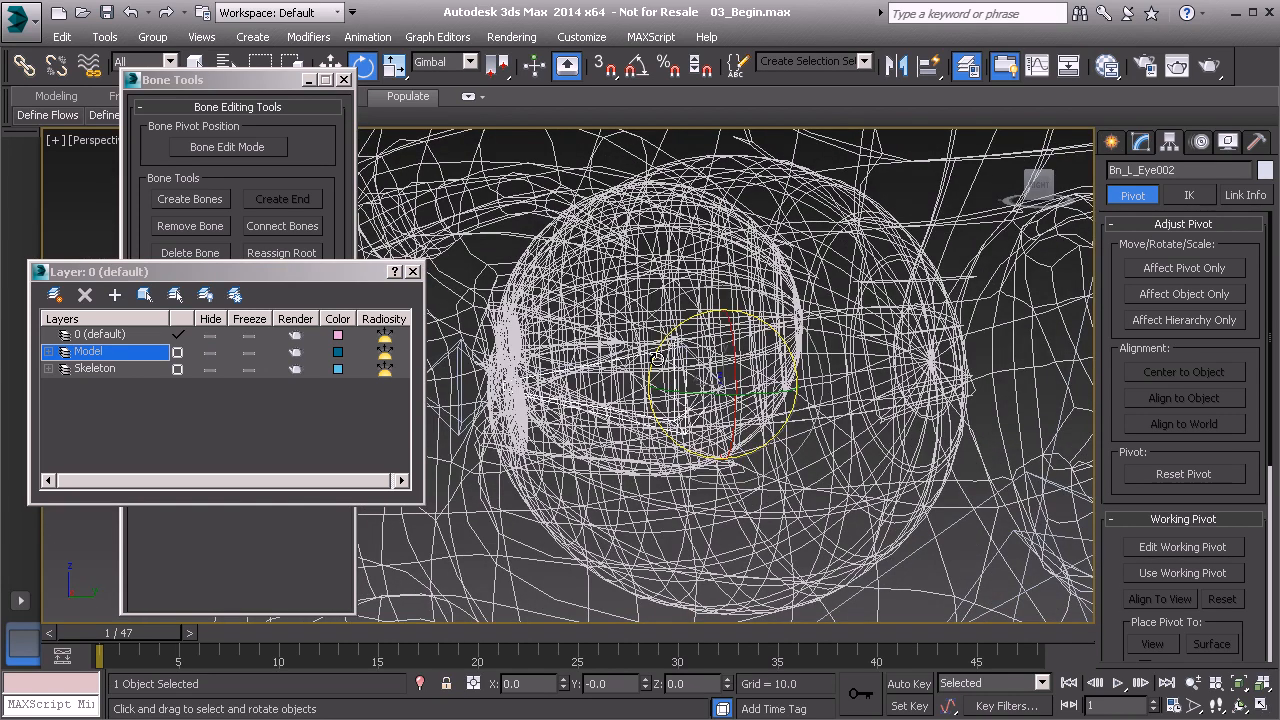
pyautogui.click(656, 358)
pyautogui.click(656, 357)
pyautogui.moveTo(652, 356); pyautogui.dragTo(565, 240)
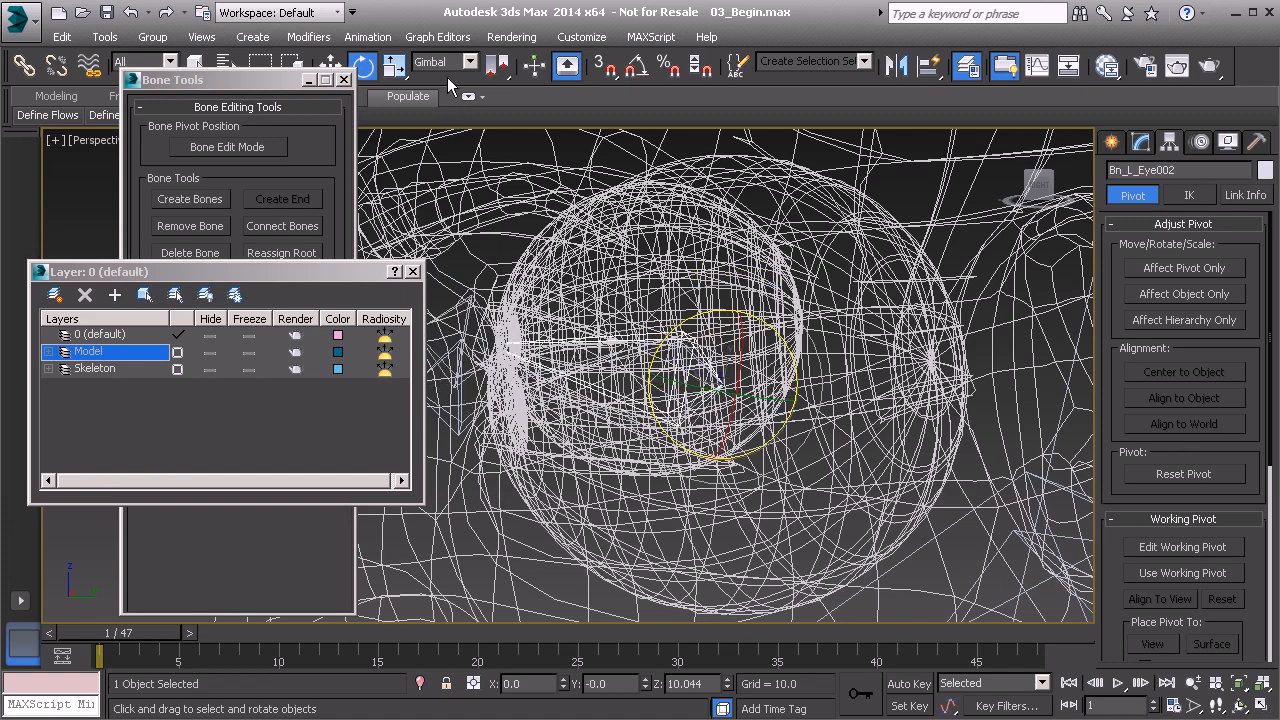
pyautogui.moveTo(670, 341); pyautogui.dragTo(658, 331)
pyautogui.moveTo(609, 339)
pyautogui.keyDown('alt'); pyautogui.mouseDown(button='middle')
pyautogui.moveTo(758, 343)
pyautogui.moveTo(595, 327)
pyautogui.moveTo(776, 355)
pyautogui.moveTo(756, 348)
pyautogui.mouseUp(button='middle'); pyautogui.keyUp('alt')
pyautogui.press('F3')
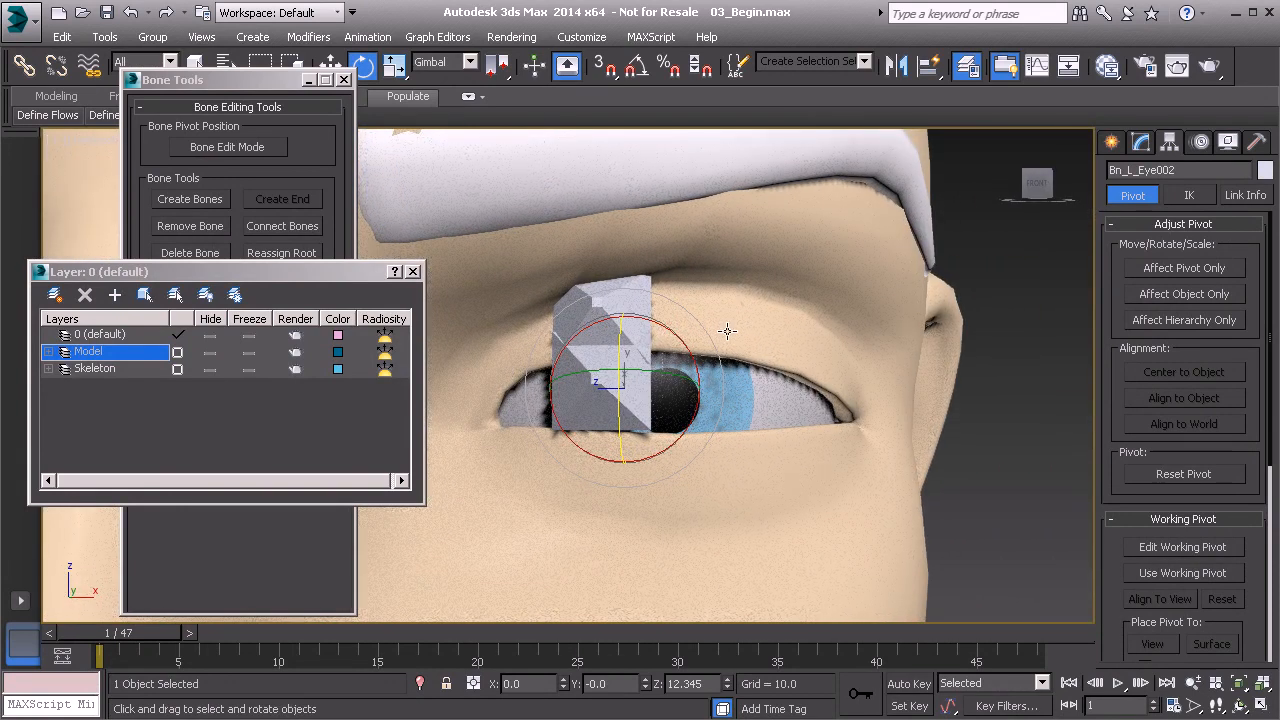
# Rotate the cloned bone about 16 degrees around its gimbal Y axis, positioning its end over the upper eyelid.
pyautogui.moveTo(658, 373); pyautogui.dragTo(697, 381)
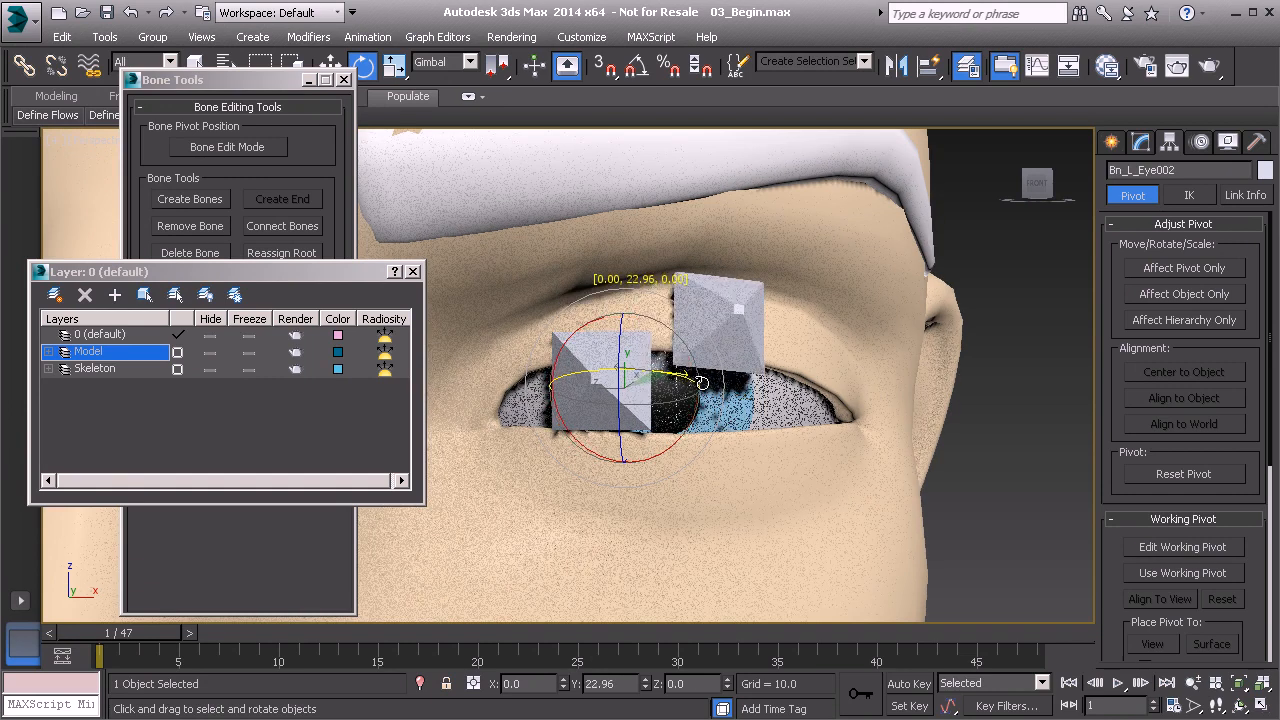
pyautogui.keyDown('alt'); pyautogui.moveTo(762, 358); pyautogui.dragTo(710, 325, button='middle'); pyautogui.keyUp('alt')
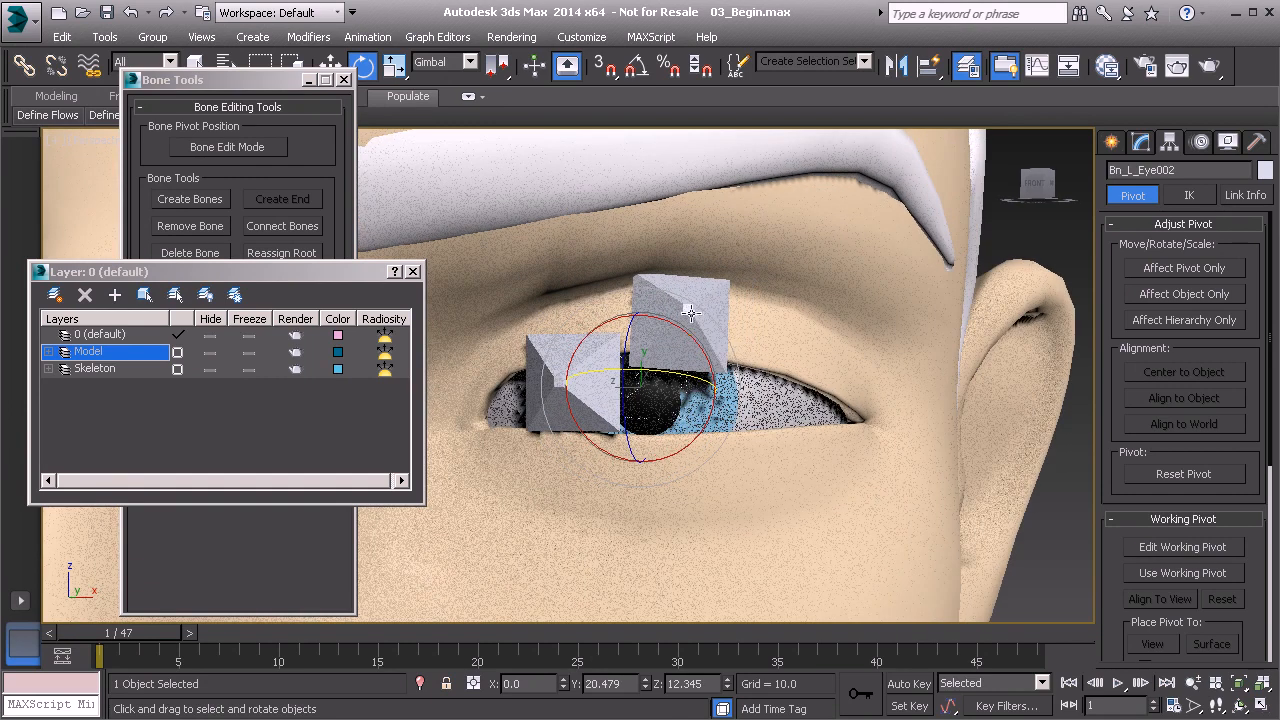
pyautogui.moveTo(684, 375); pyautogui.dragTo(670, 374)
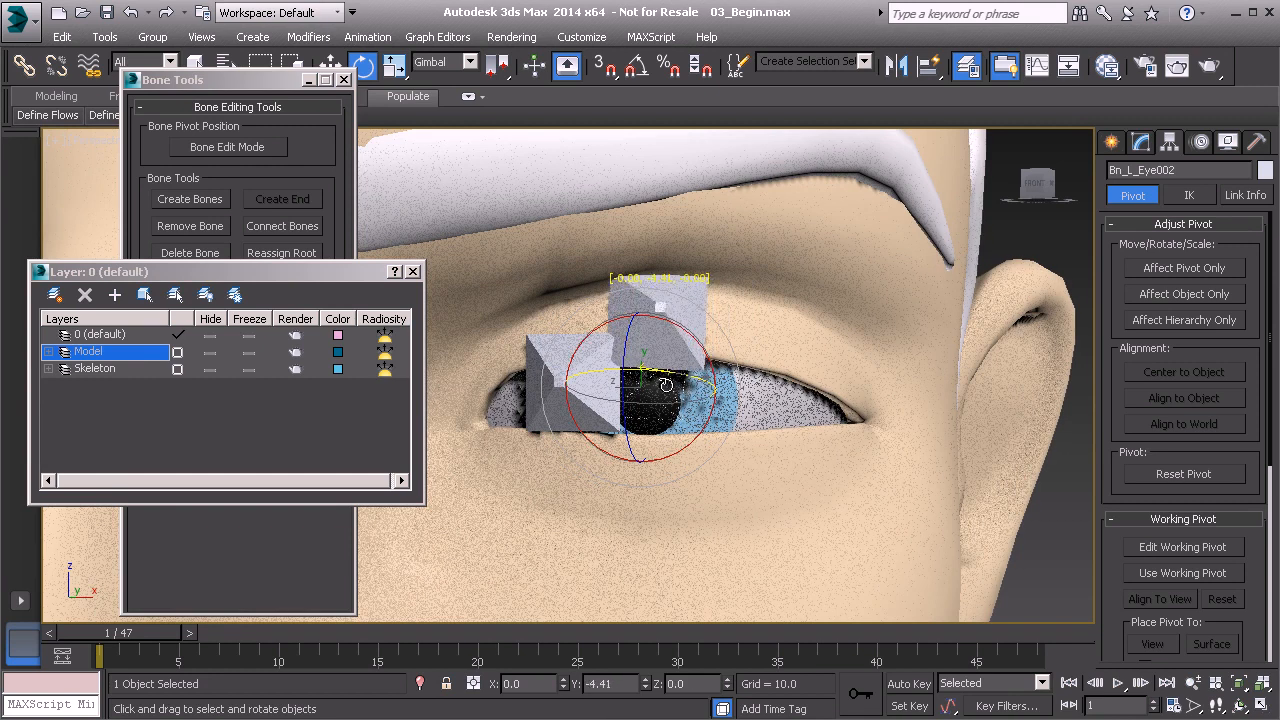
pyautogui.moveTo(666, 385); pyautogui.dragTo(666, 385)
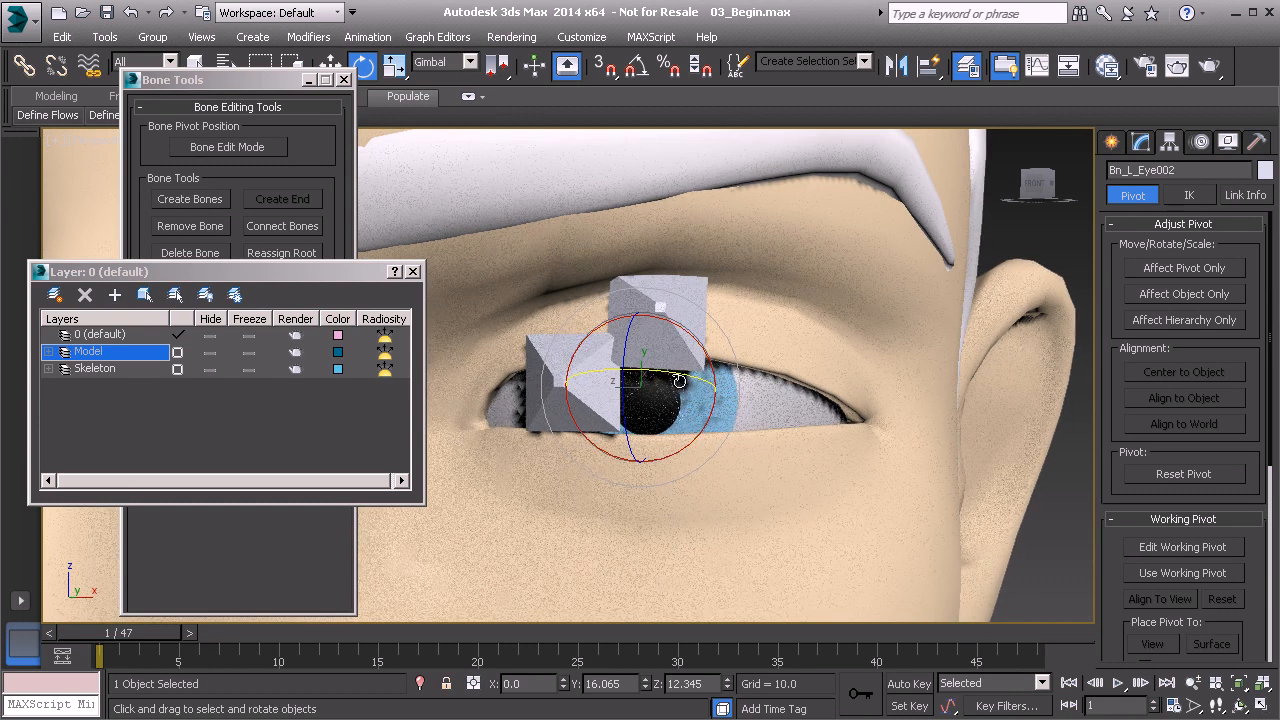
pyautogui.keyDown('alt'); pyautogui.moveTo(670, 375); pyautogui.dragTo(714, 371, button='middle'); pyautogui.keyUp('alt')
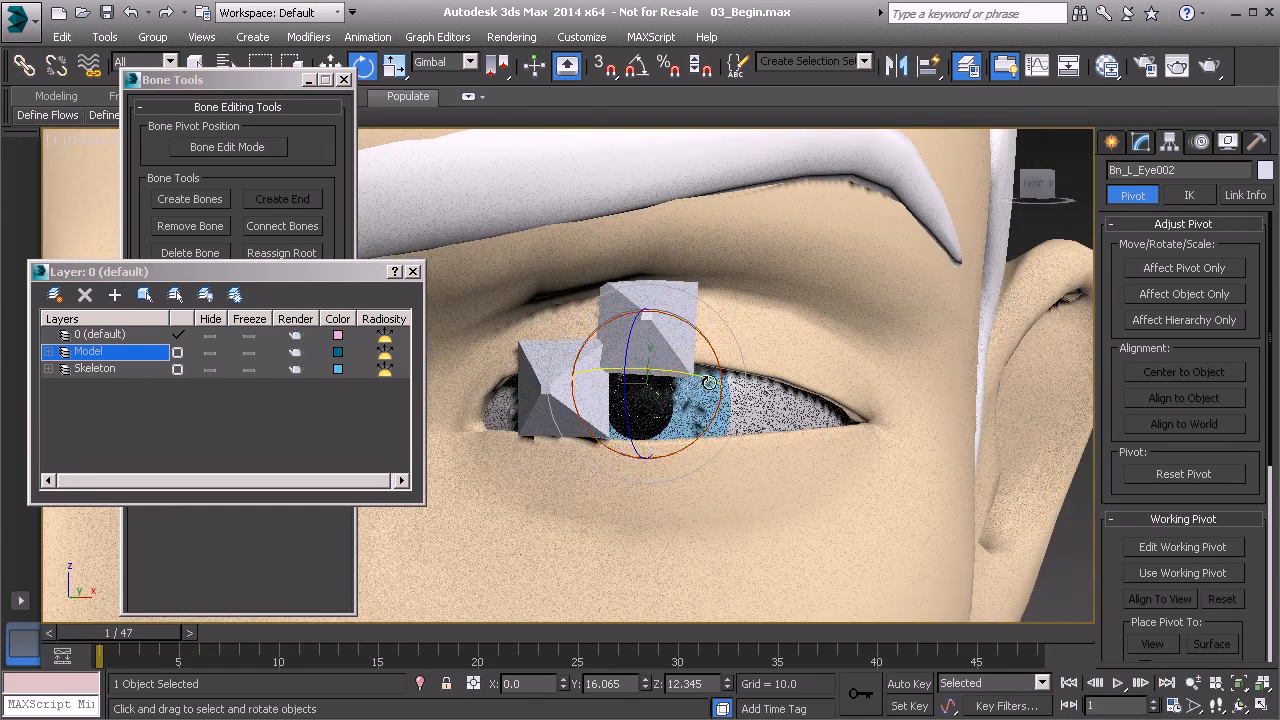
# Rotate the upper eyelid bone about 2.2 degrees around its gimbal X axis, then hide the Model layer.
pyautogui.moveTo(717, 362); pyautogui.dragTo(719, 357)
pyautogui.keyDown('alt'); pyautogui.moveTo(766, 395); pyautogui.dragTo(683, 335, button='middle'); pyautogui.keyUp('alt')
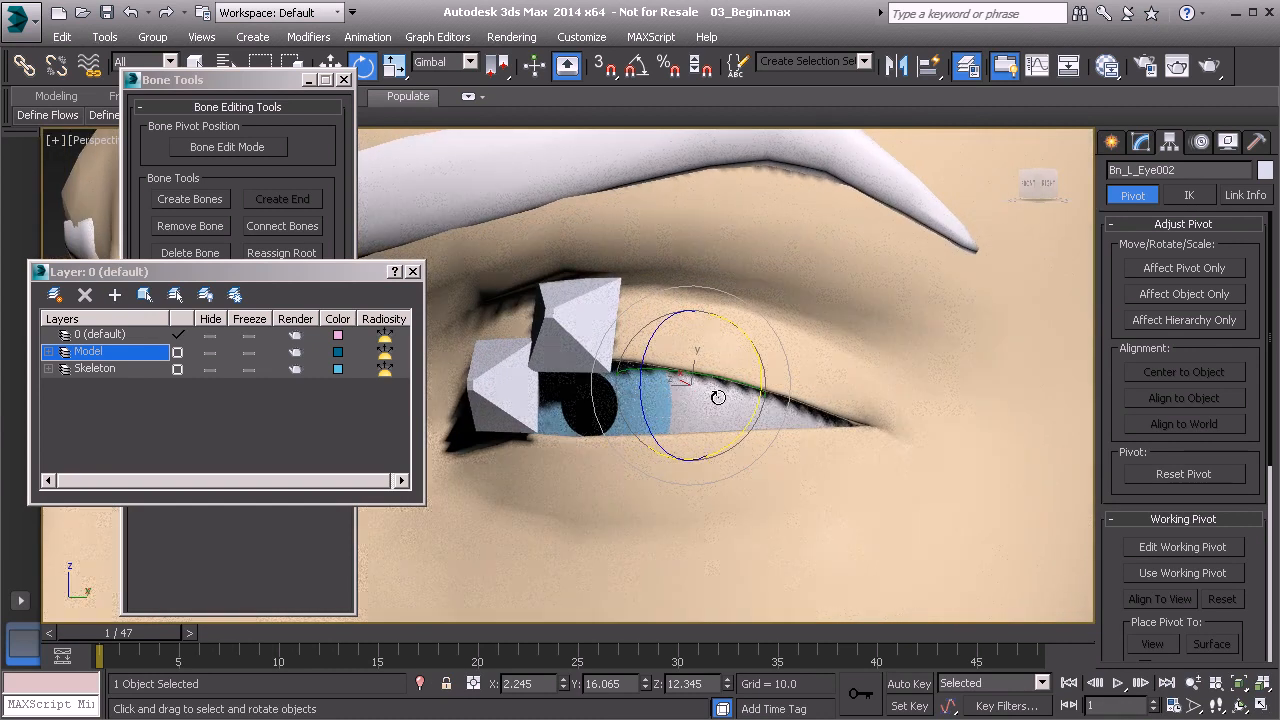
pyautogui.click(213, 354)
pyautogui.keyDown('alt'); pyautogui.moveTo(728, 412); pyautogui.dragTo(589, 381, button='middle'); pyautogui.keyUp('alt')
# Select the upper eyelid bone together with its end bone and freeze their transforms.
pyautogui.keyDown('ctrl'); pyautogui.click(503, 306); pyautogui.keyUp('ctrl')
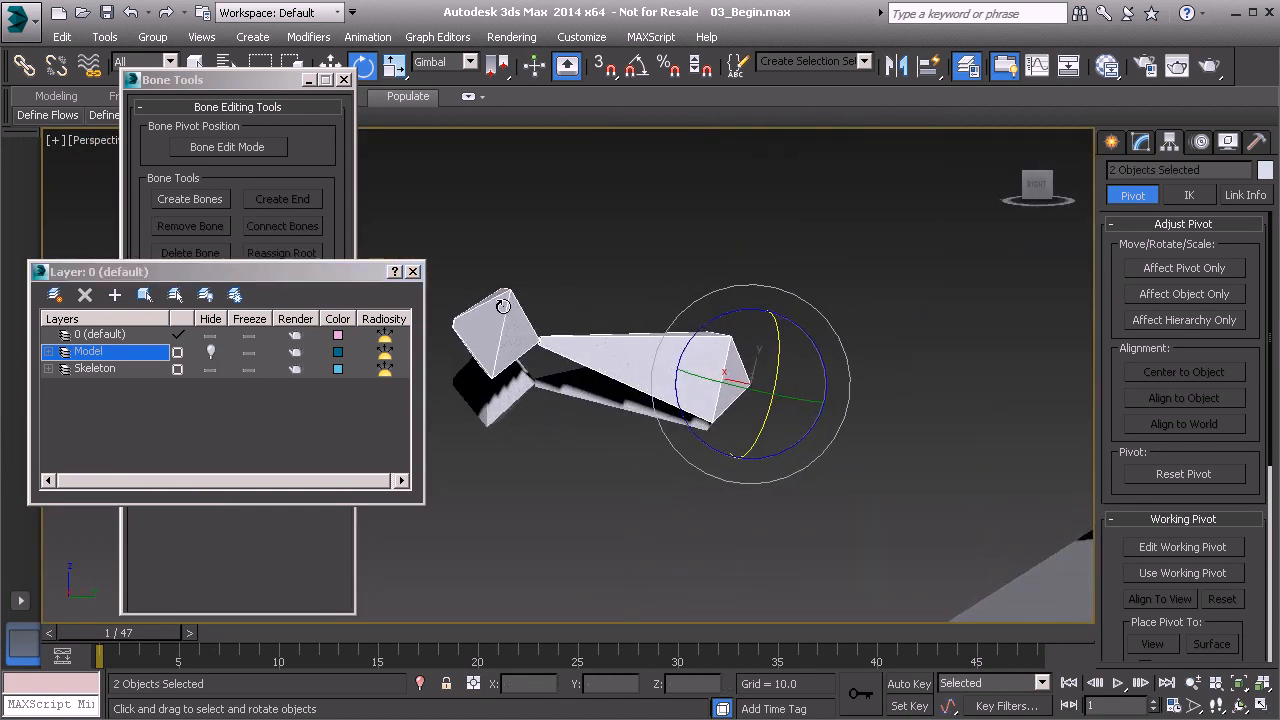
pyautogui.rightClick(589, 215)
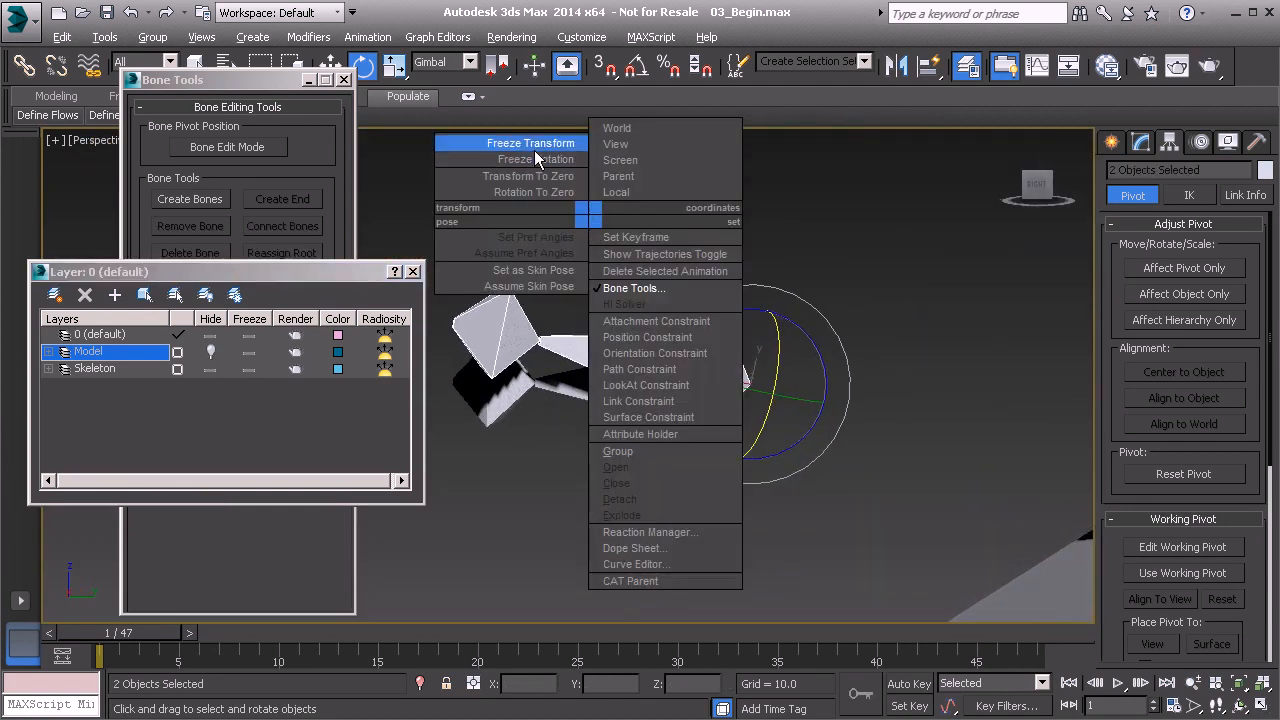
pyautogui.click(489, 160)
pyautogui.click(583, 546)
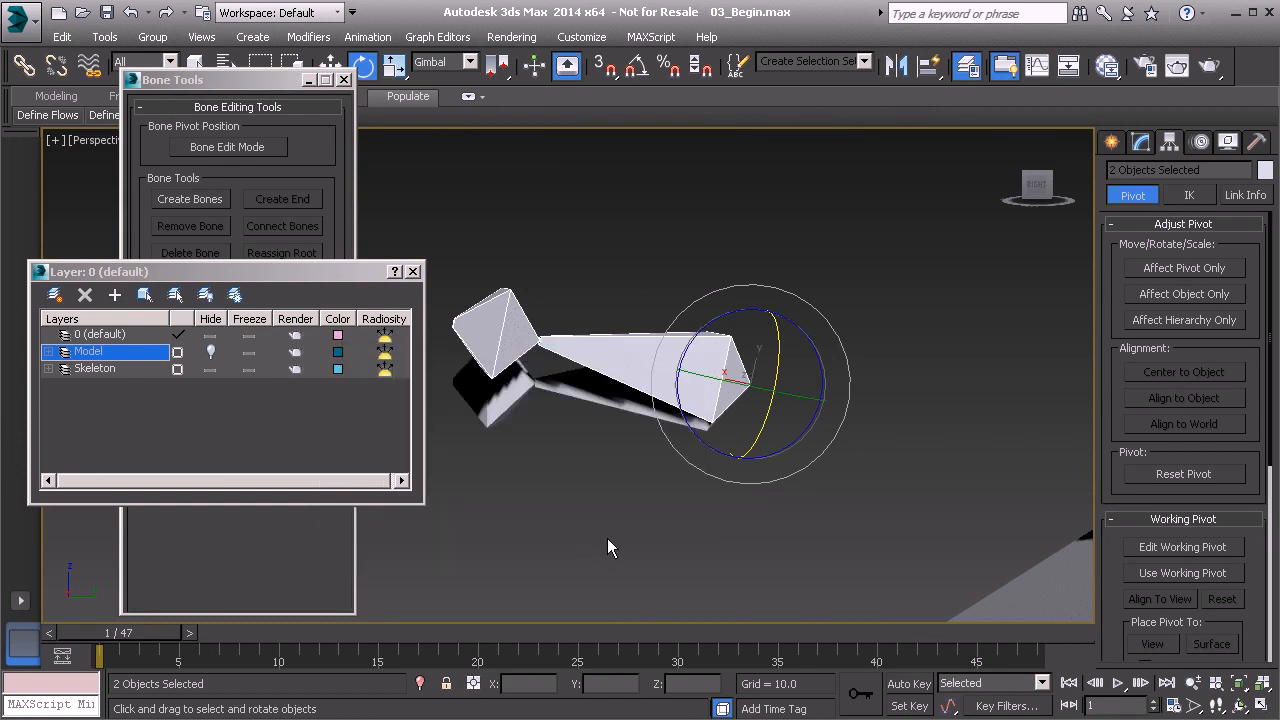
# Clone the upper eyelid bone and its end bone in place, using Copy for both object and controller.
pyautogui.keyDown('alt'); pyautogui.moveTo(649, 529); pyautogui.dragTo(613, 505, button='middle'); pyautogui.keyUp('alt')
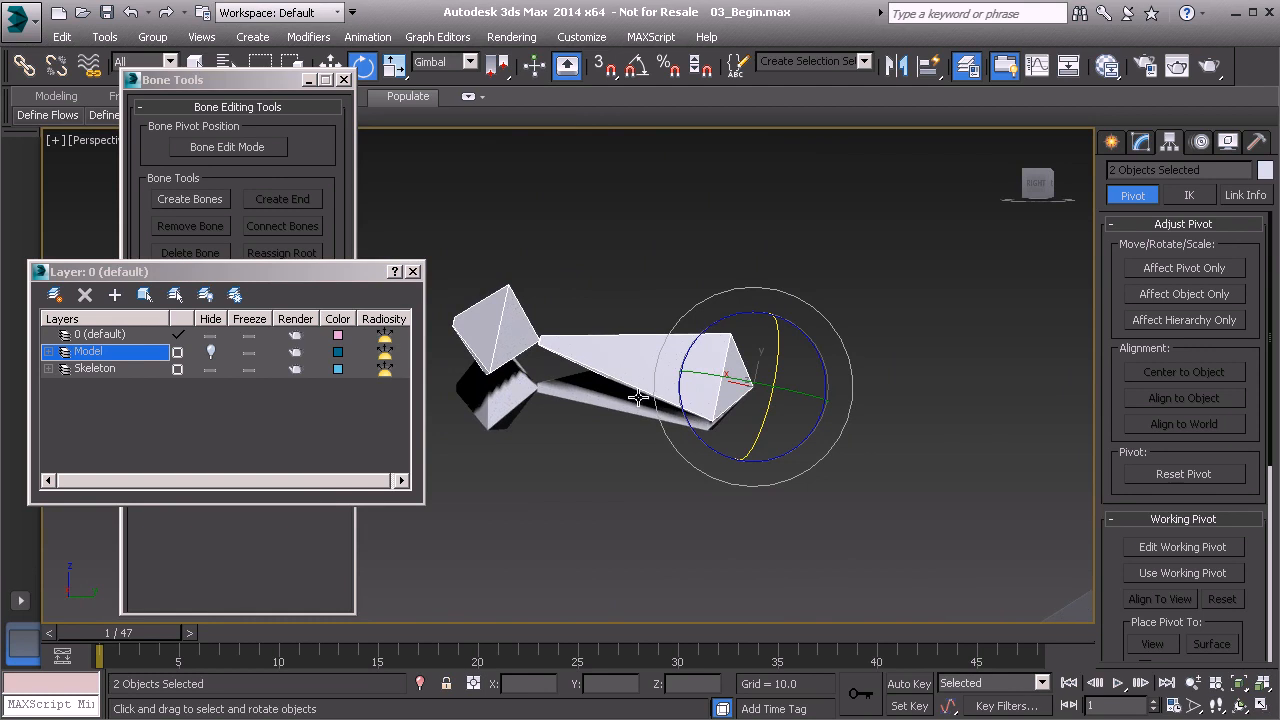
pyautogui.moveTo(652, 379); pyautogui.dragTo(667, 376, button='middle')
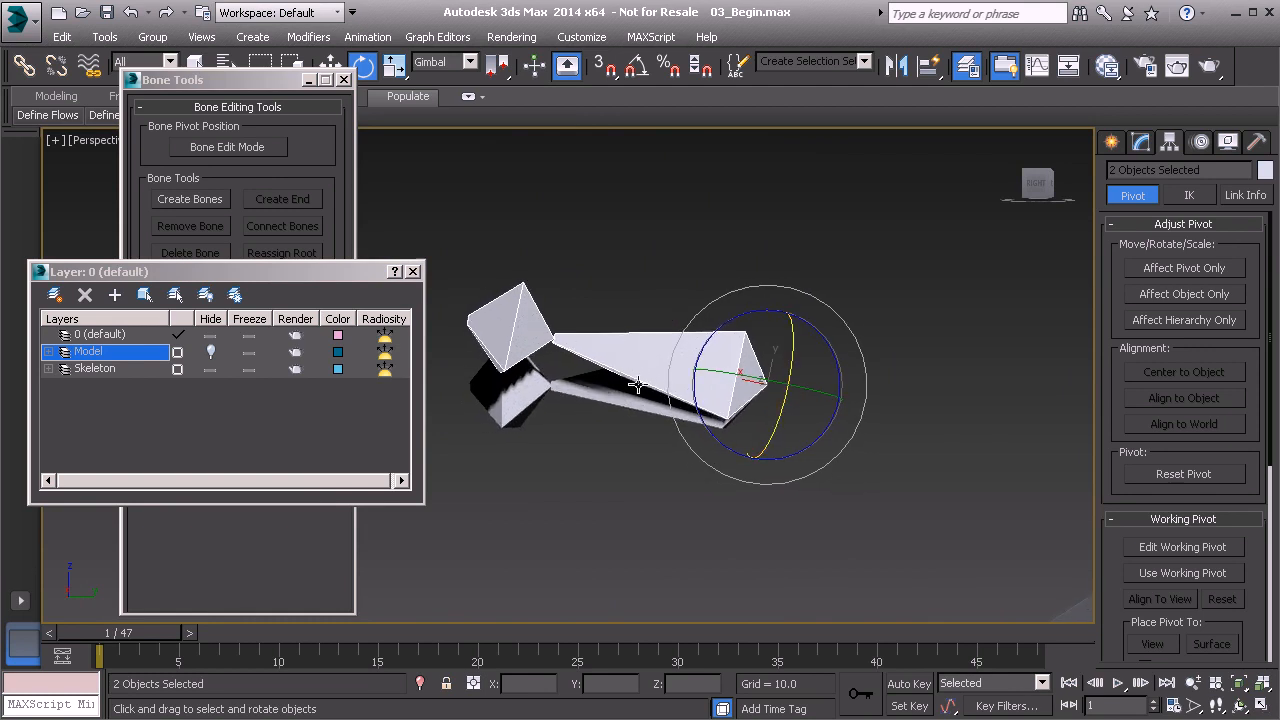
pyautogui.hotkey('ctrl', 'v')
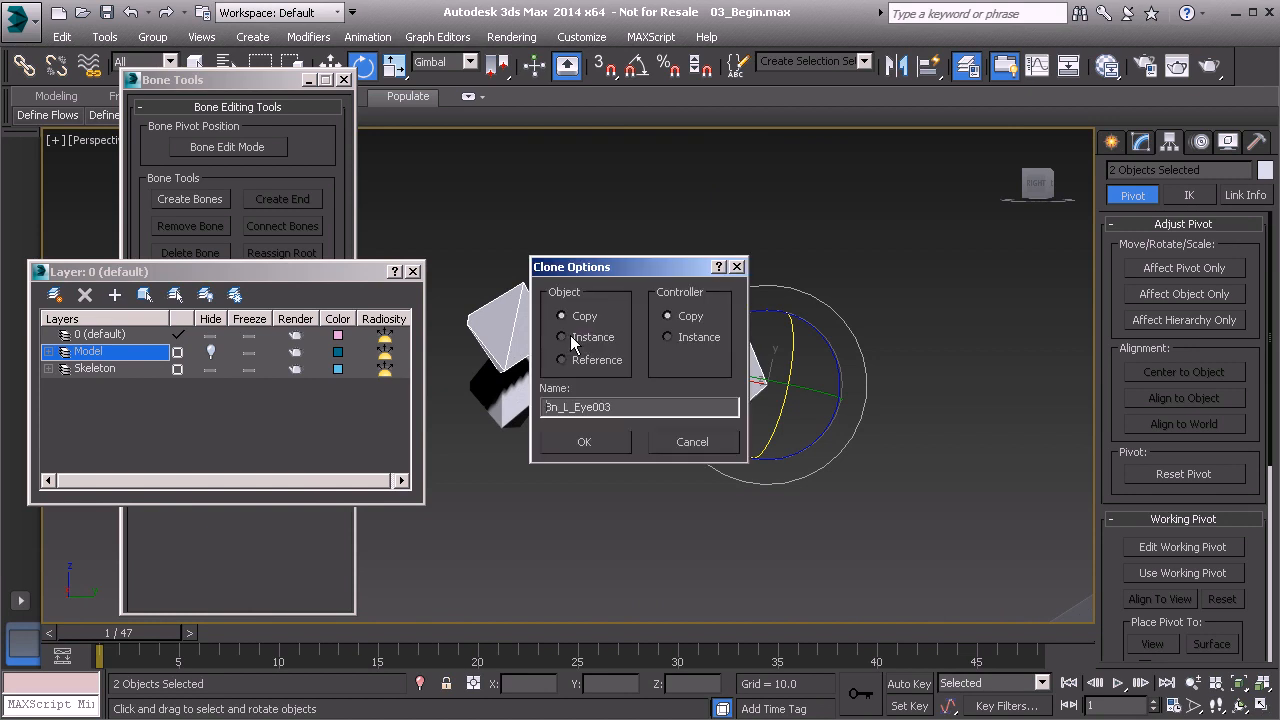
pyautogui.click(588, 442)
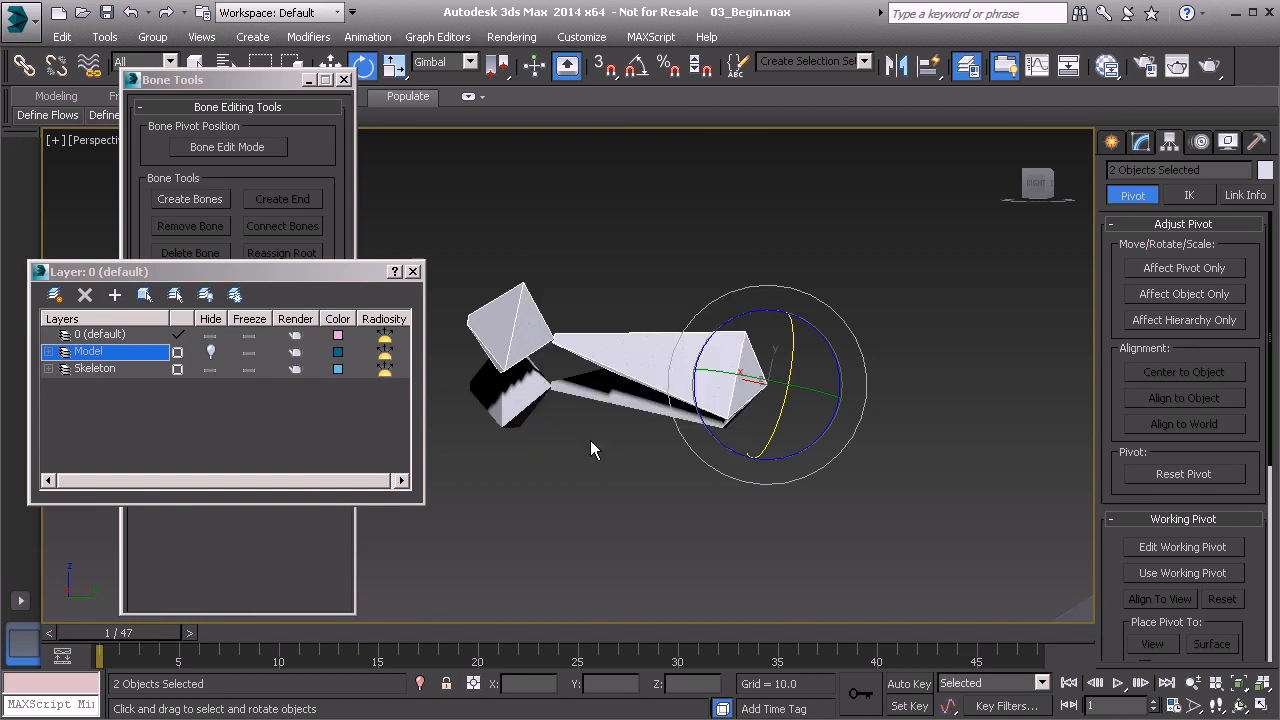
# Rotate the new main eyelid bone about -29.5 degrees around its gimbal Z axis toward the lower lid, then unhide the Model layer.
pyautogui.click(634, 364)
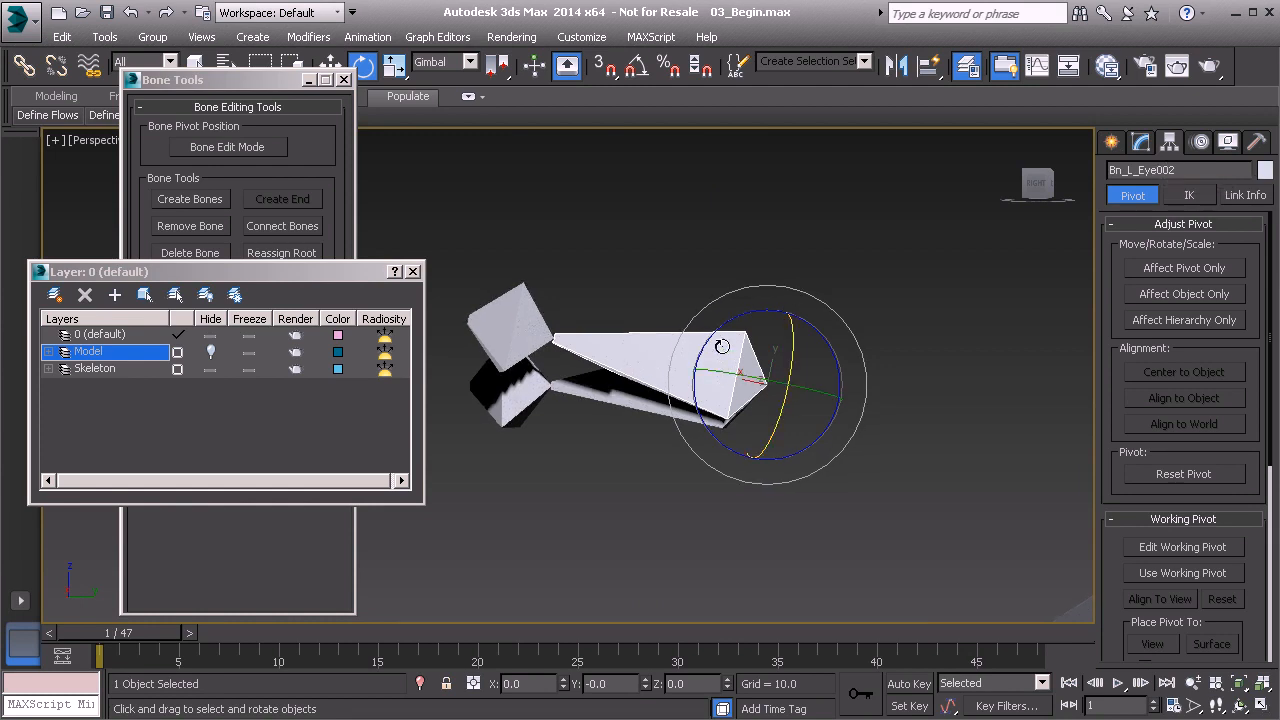
pyautogui.moveTo(724, 326); pyautogui.dragTo(688, 384)
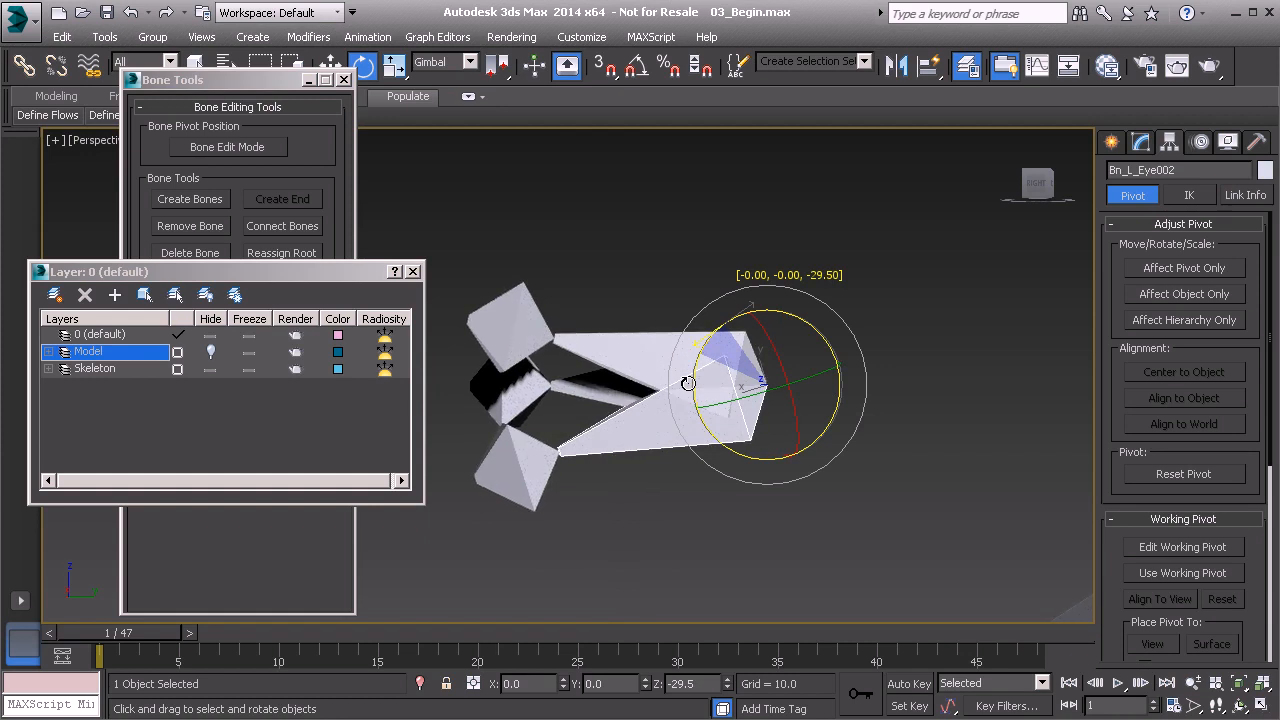
pyautogui.keyDown('alt'); pyautogui.moveTo(688, 384); pyautogui.dragTo(660, 380, button='middle'); pyautogui.keyUp('alt')
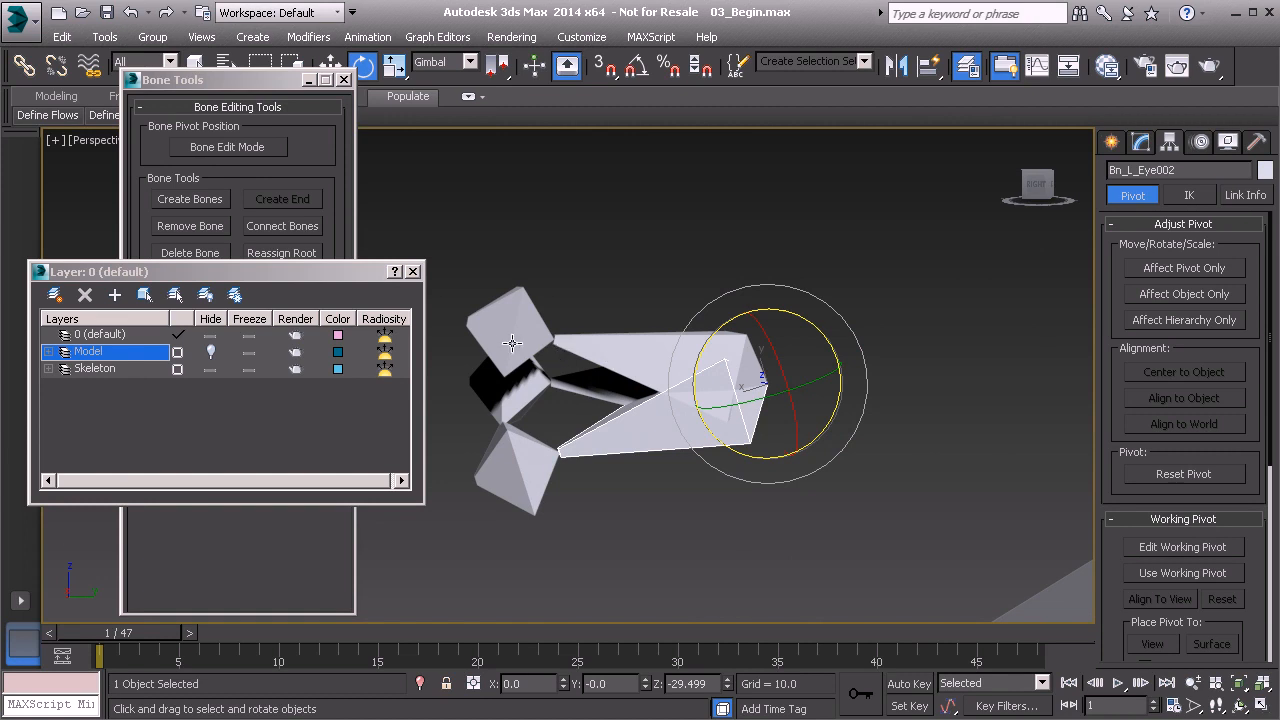
pyautogui.click(215, 342)
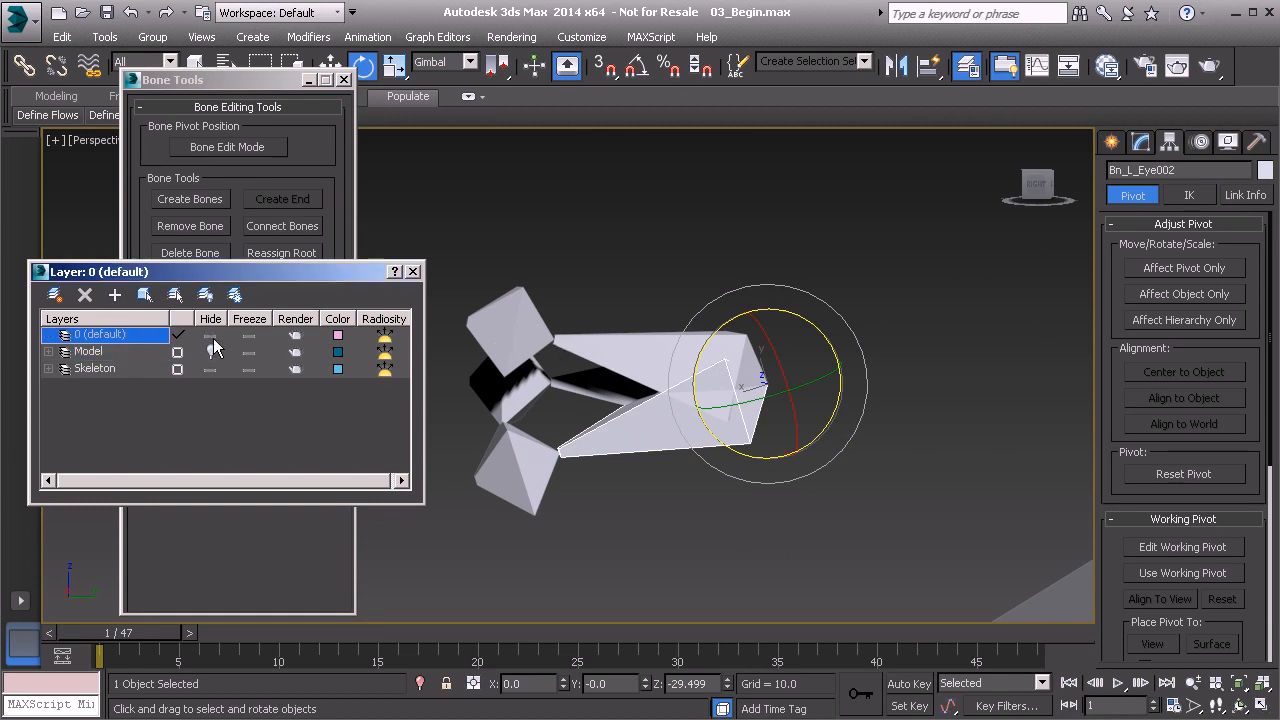
pyautogui.click(211, 351)
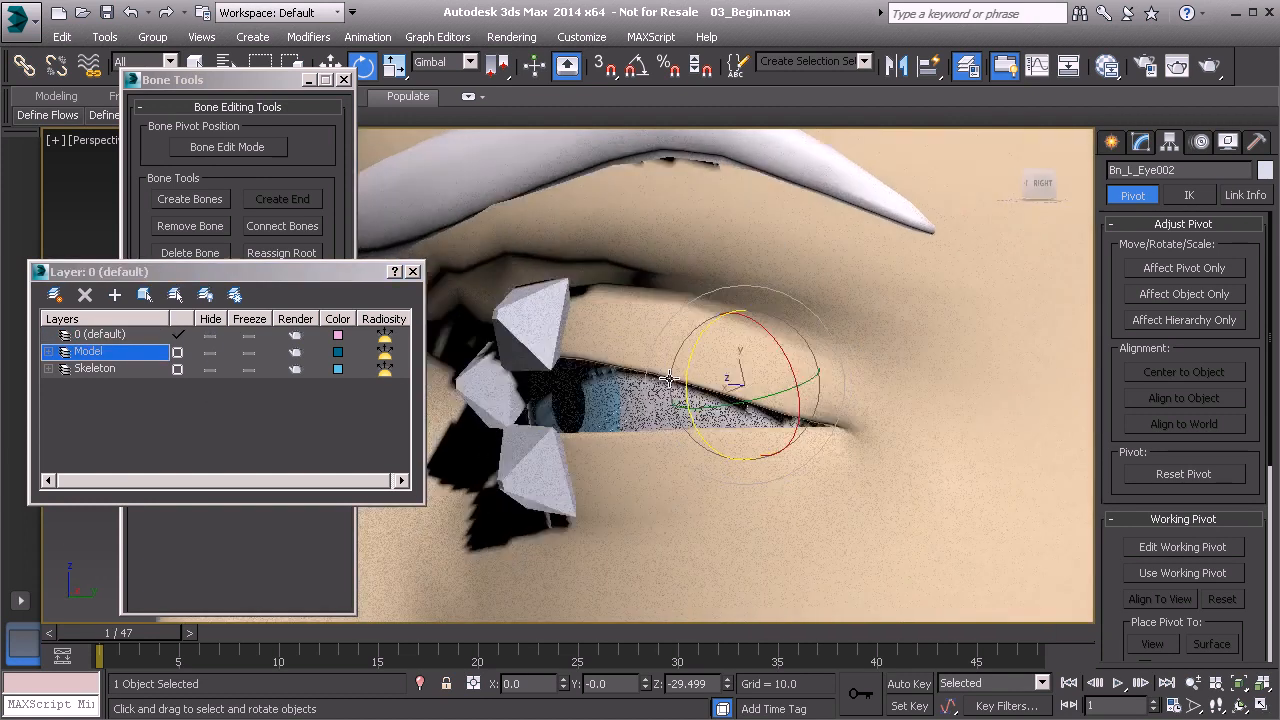
# Check the lower eyelid bone against the face model and freeze its transform.
pyautogui.keyDown('alt'); pyautogui.moveTo(669, 378); pyautogui.dragTo(779, 366, button='middle'); pyautogui.keyUp('alt')
pyautogui.keyDown('alt'); pyautogui.moveTo(688, 405); pyautogui.dragTo(695, 435, button='middle'); pyautogui.keyUp('alt')
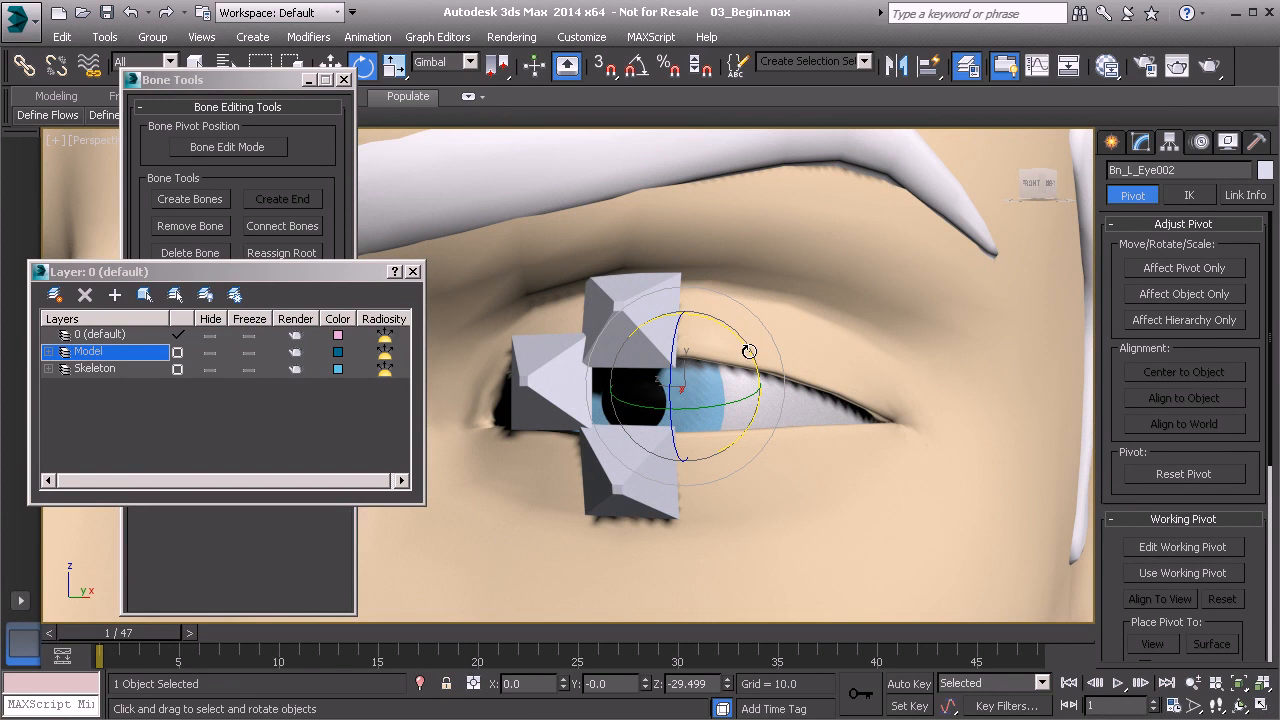
pyautogui.keyDown('alt'); pyautogui.moveTo(736, 334); pyautogui.dragTo(654, 378, button='middle'); pyautogui.keyUp('alt')
pyautogui.scroll(-6, 626, 352)
pyautogui.rightClick(505, 345)
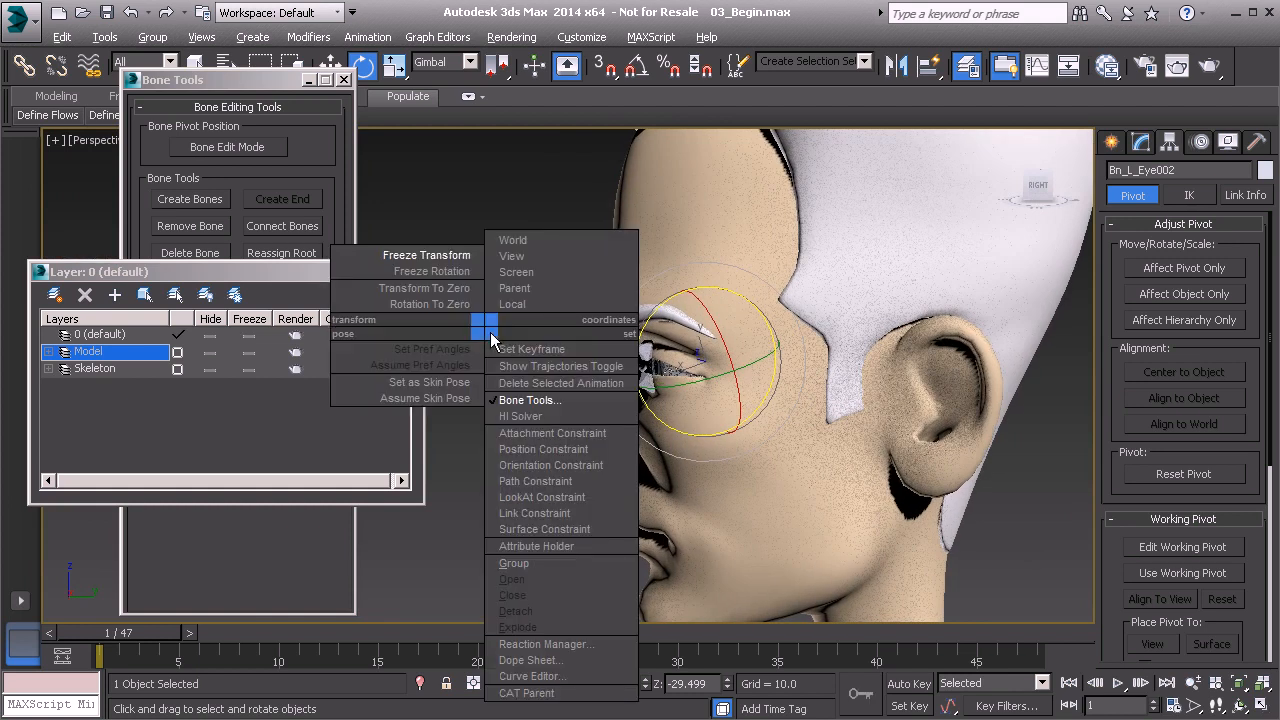
pyautogui.click(412, 258)
pyautogui.click(595, 527)
# Turn on angle snap and rotate the lower eyelid bone 180 degrees around its gimbal X axis.
pyautogui.keyDown('alt'); pyautogui.moveTo(626, 362); pyautogui.dragTo(735, 376, button='middle'); pyautogui.keyUp('alt')
pyautogui.scroll(3, 723, 403)
pyautogui.press('a')
pyautogui.moveTo(752, 315); pyautogui.dragTo(521, 301)
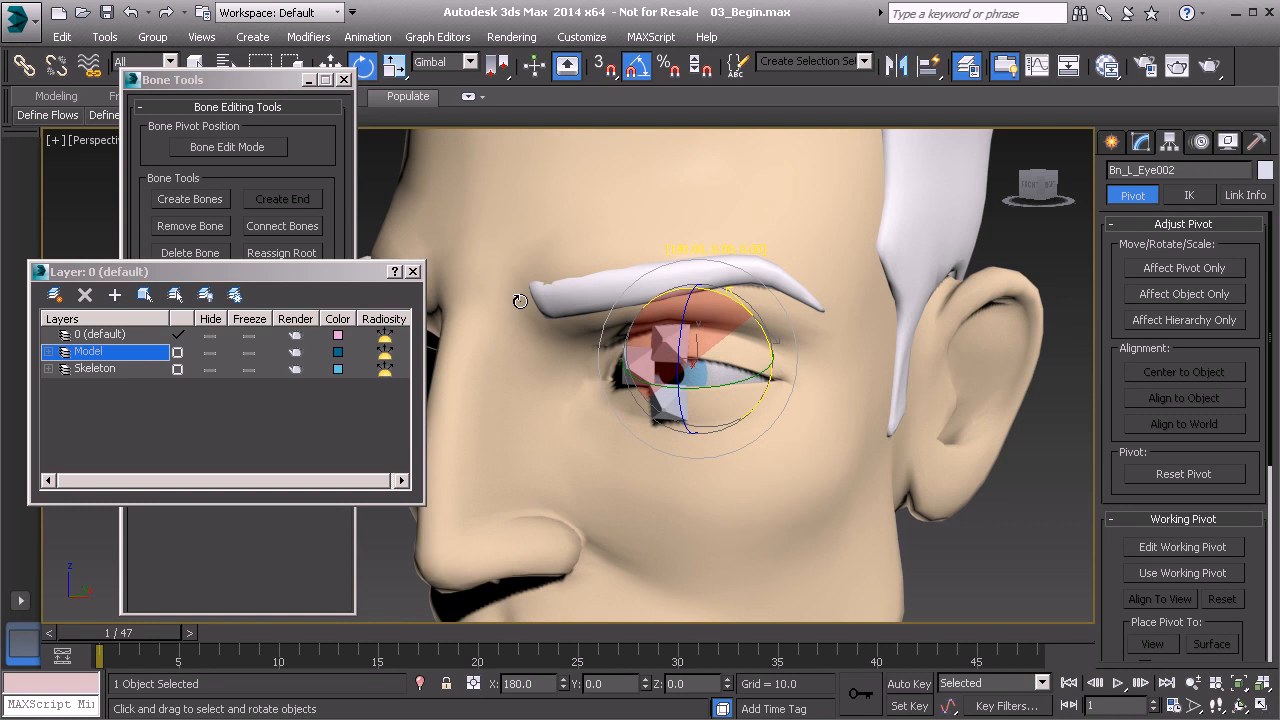
pyautogui.moveTo(520, 301); pyautogui.dragTo(520, 301)
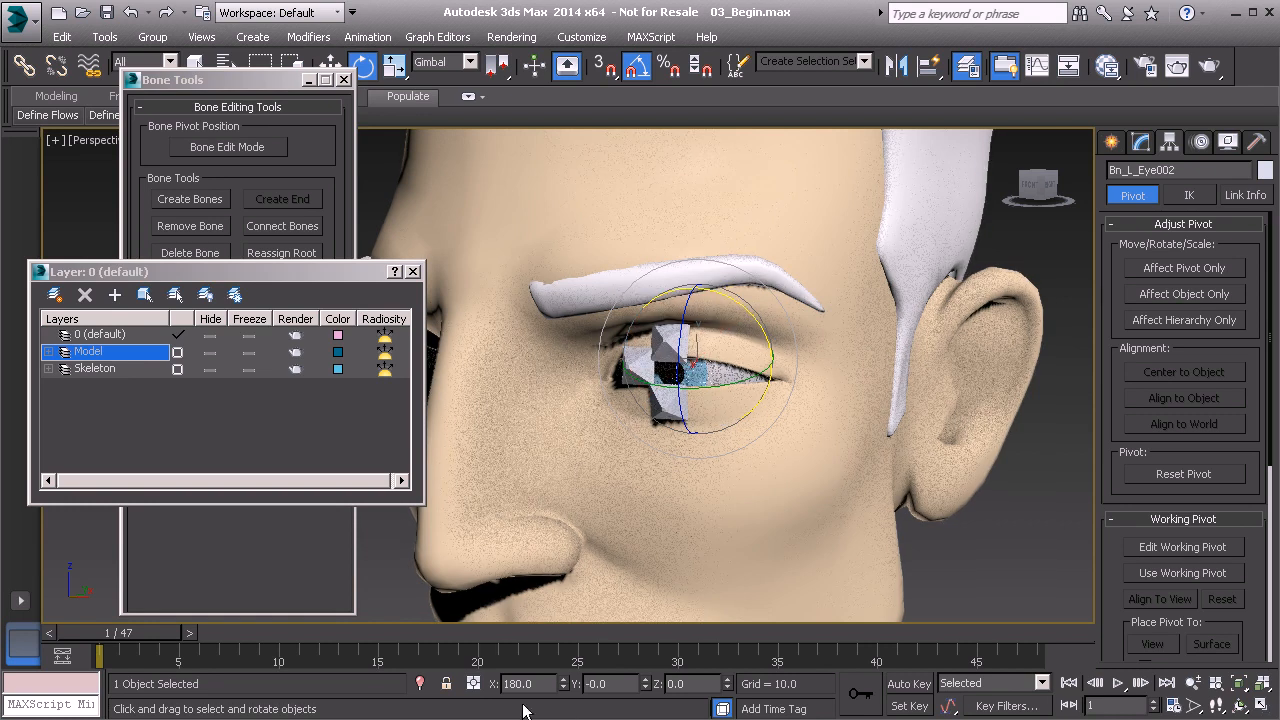
# Freeze the transform of the flipped lower eyelid bone.
pyautogui.keyDown('alt'); pyautogui.moveTo(765, 418); pyautogui.dragTo(697, 406, button='middle'); pyautogui.keyUp('alt')
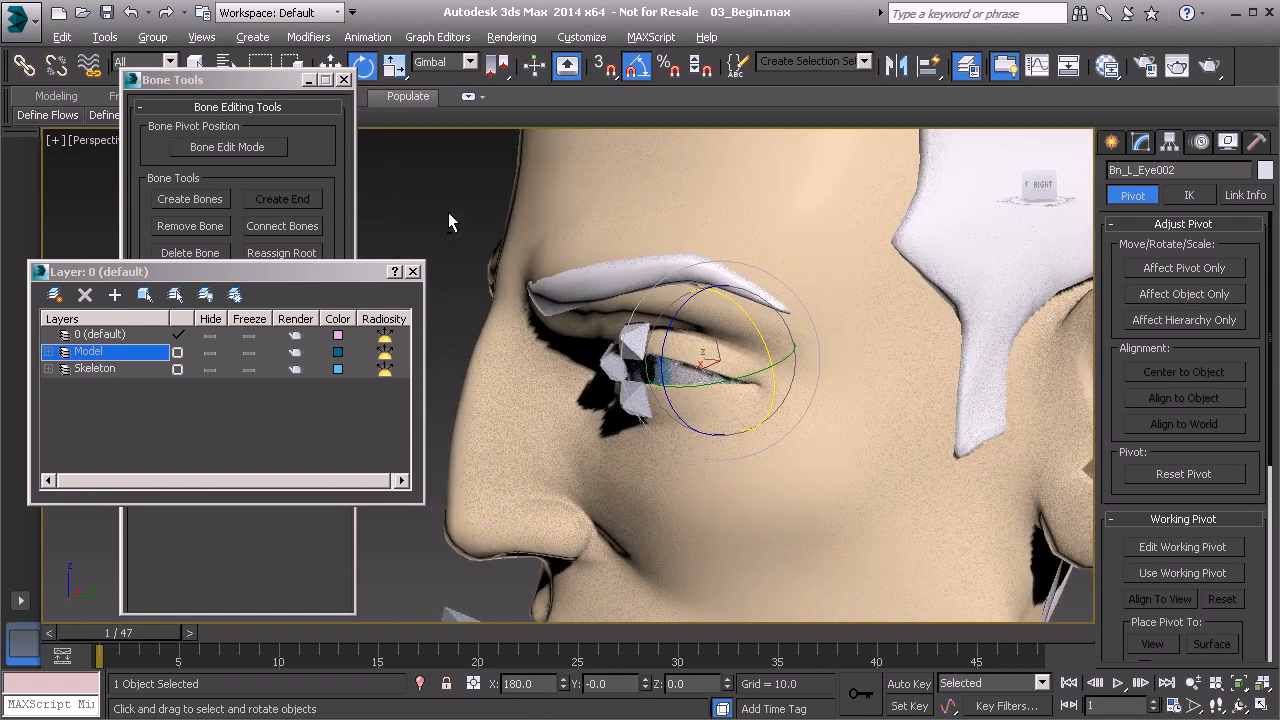
pyautogui.keyDown('alt'); pyautogui.rightClick(448, 222); pyautogui.keyUp('alt')
pyautogui.click(406, 148)
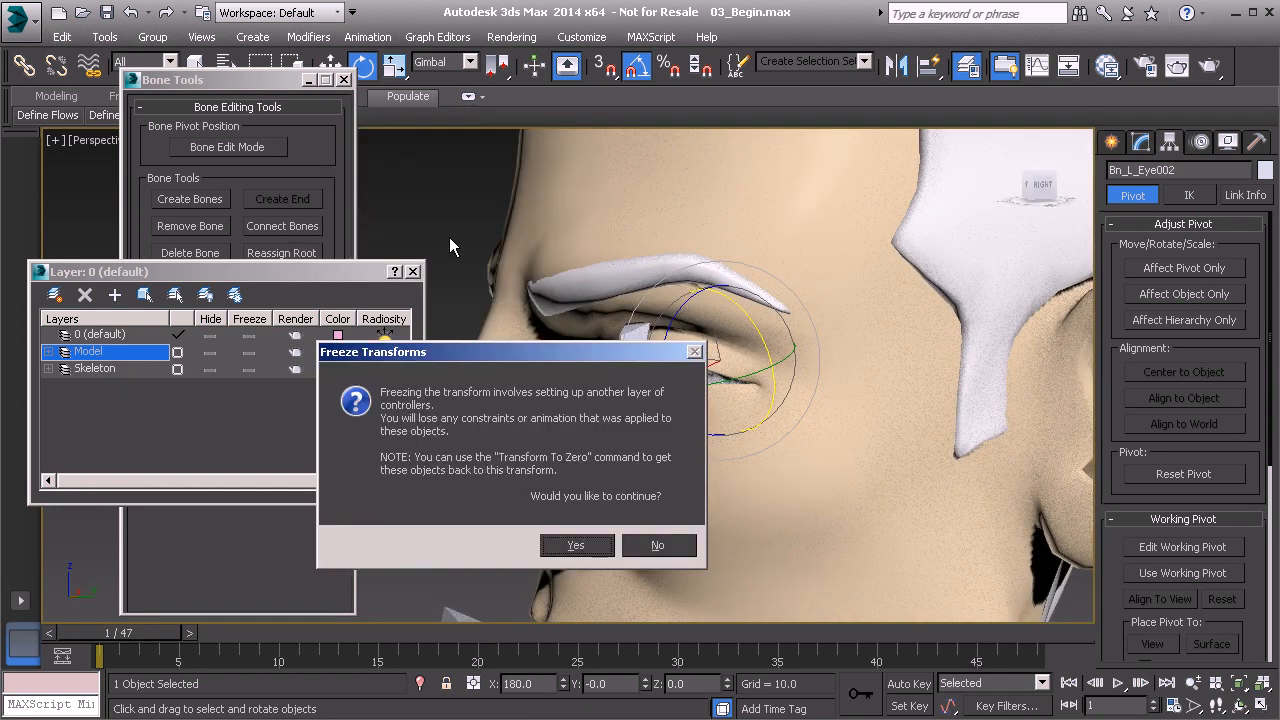
pyautogui.click(578, 545)
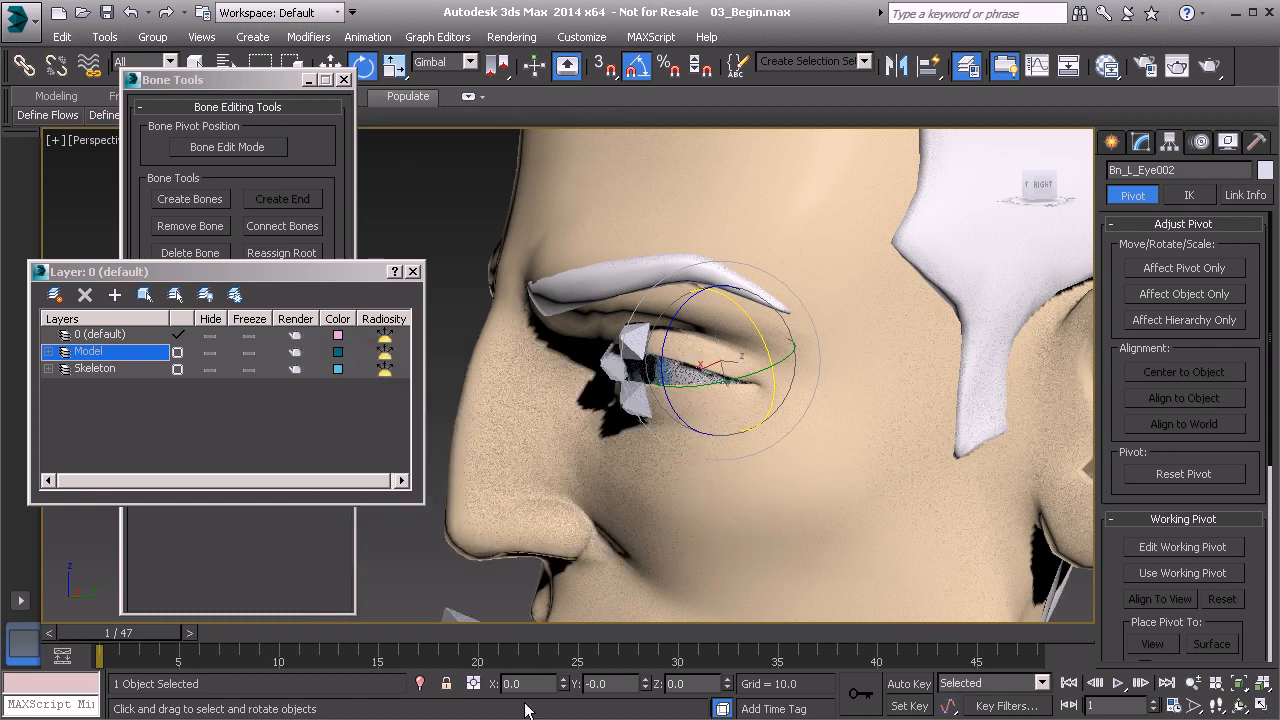
# Hide the Model layer, select both main eyelid bones and review the pivot center option used to rotate them together.
pyautogui.scroll(2, 720, 410)
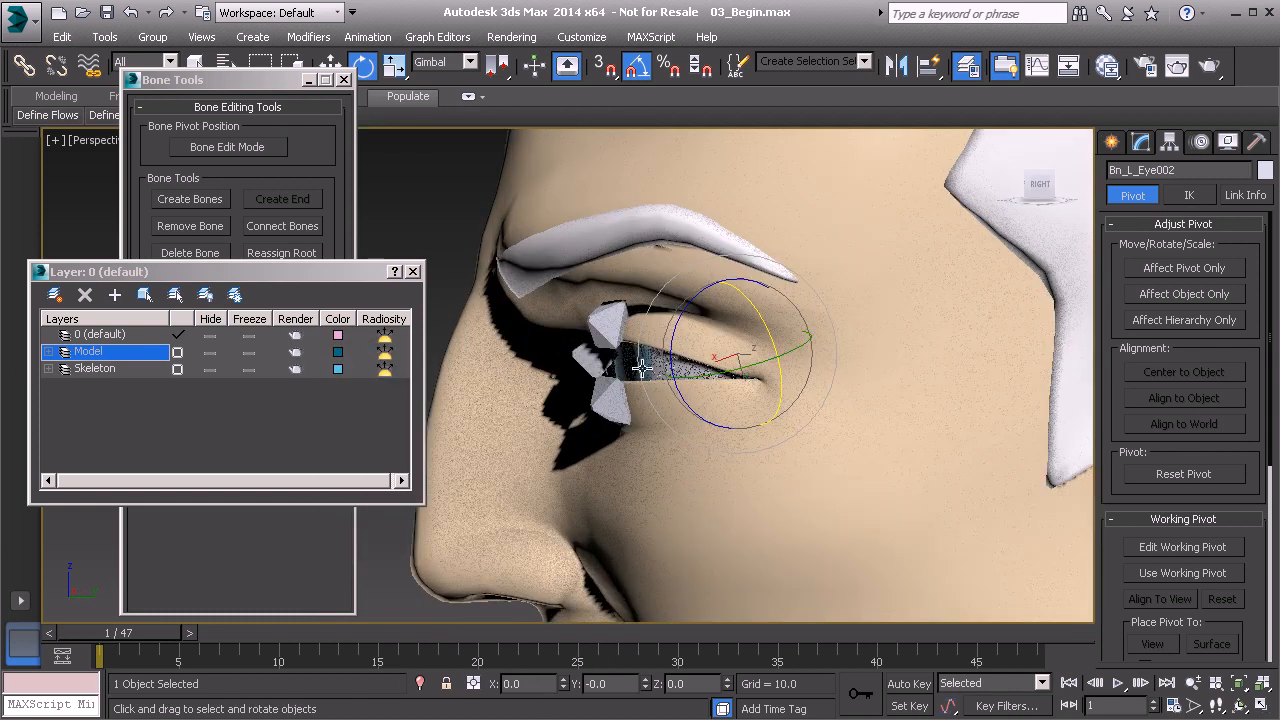
pyautogui.keyDown('alt'); pyautogui.moveTo(694, 362); pyautogui.dragTo(676, 338, button='middle'); pyautogui.keyUp('alt')
pyautogui.keyDown('ctrl'); pyautogui.click(684, 337); pyautogui.keyUp('ctrl')
pyautogui.moveTo(674, 333)
pyautogui.mouseDown()
pyautogui.moveTo(677, 322)
pyautogui.moveTo(668, 360)
pyautogui.moveTo(676, 312)
pyautogui.moveTo(678, 397)
pyautogui.moveTo(682, 318)
pyautogui.mouseUp()
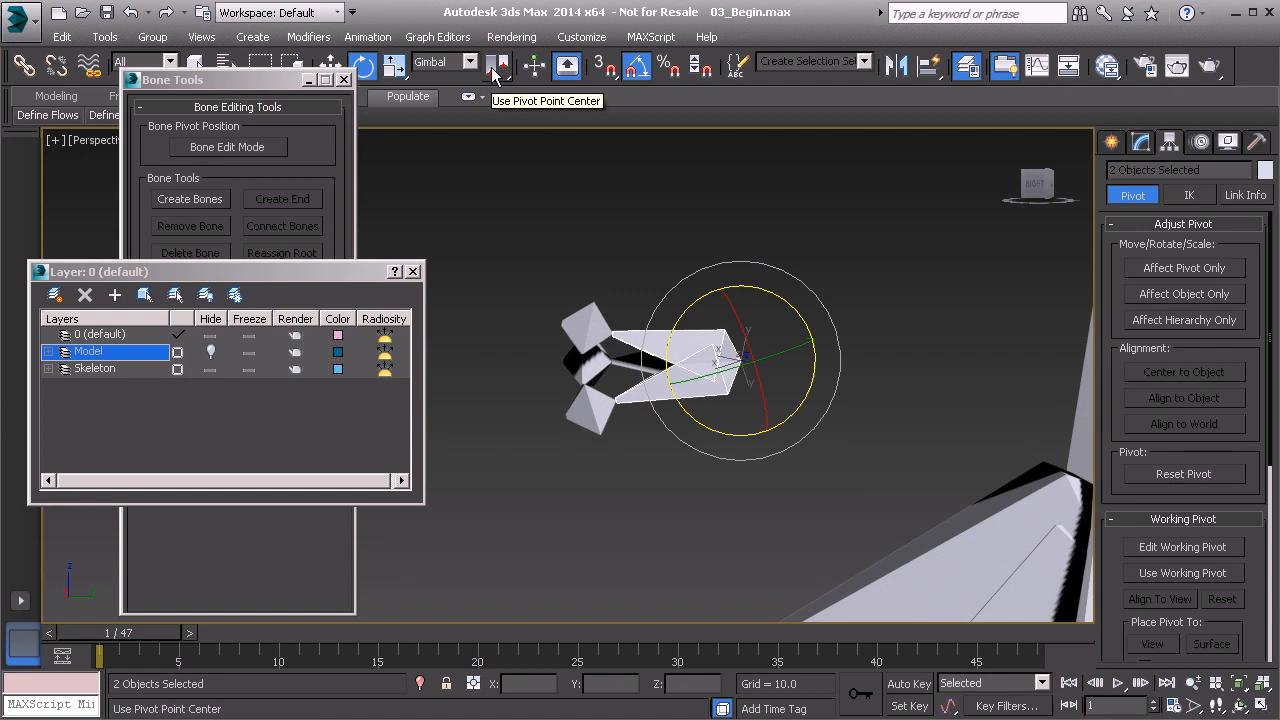
pyautogui.moveTo(495, 73); pyautogui.dragTo(497, 76)
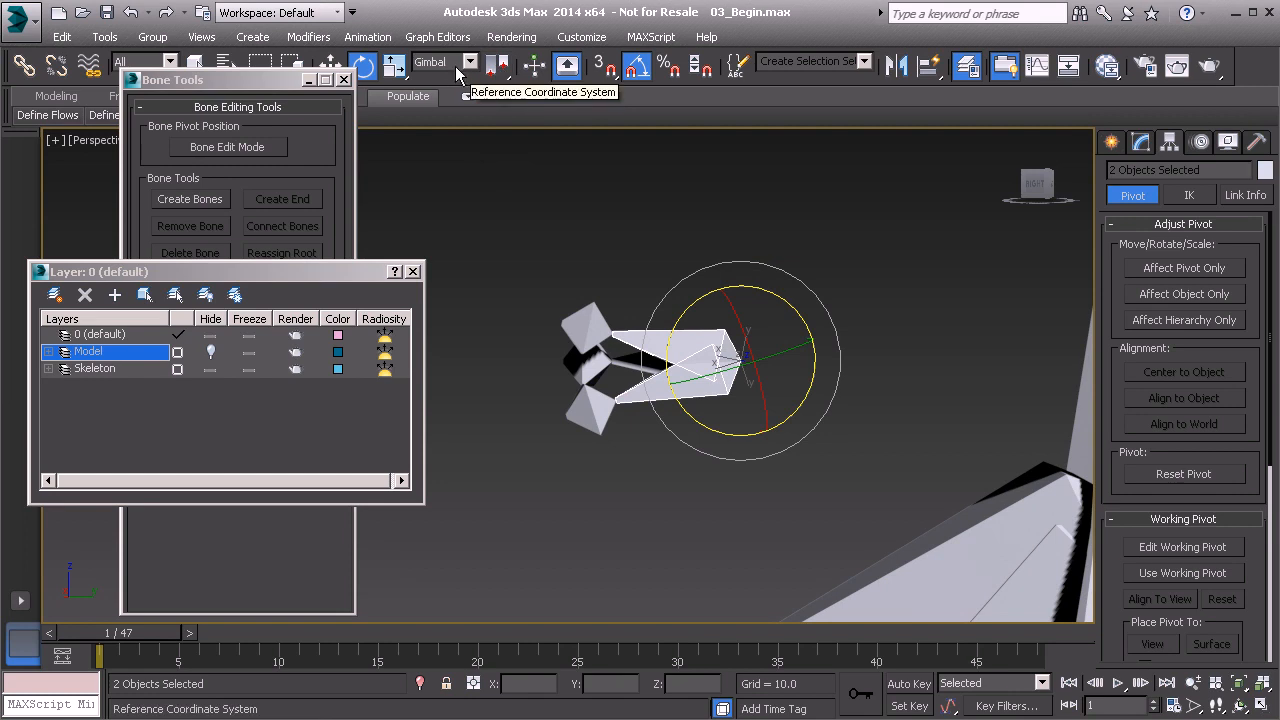
pyautogui.moveTo(500, 66); pyautogui.dragTo(500, 100)
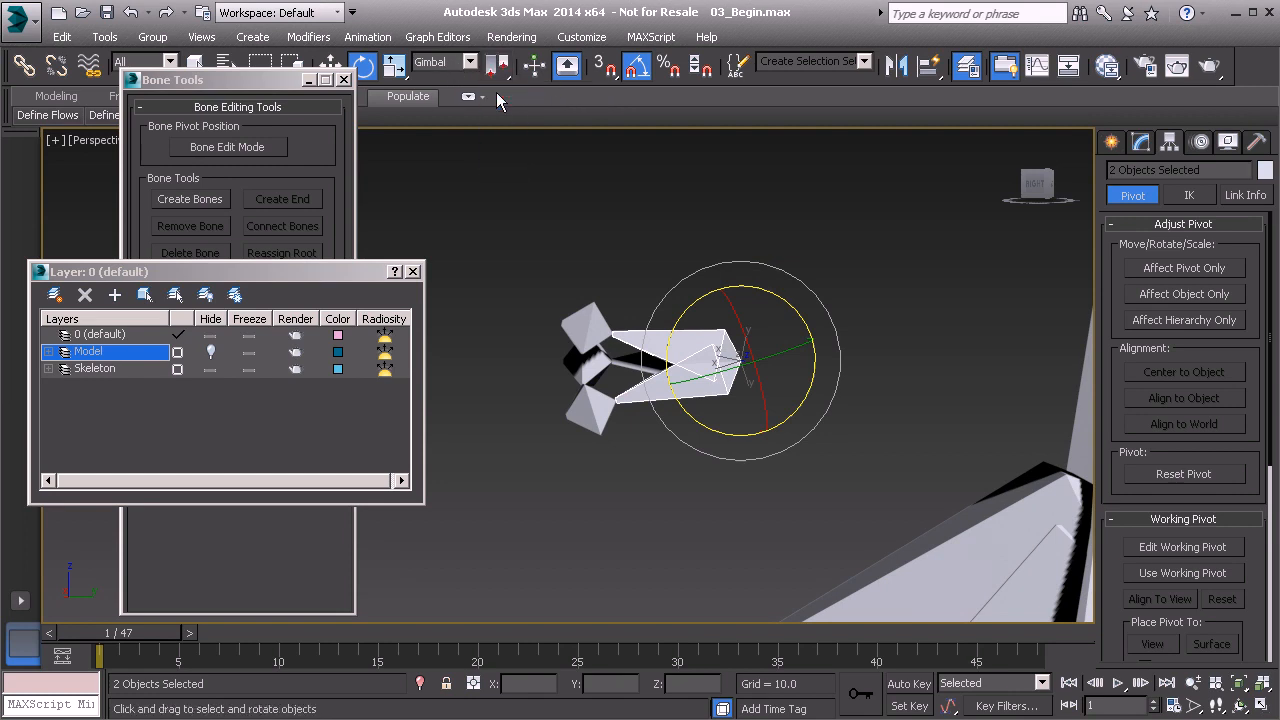
# Rename the main upper eyelid bone to Bn_L_UpperLid01.
pyautogui.scroll(3, 723, 412)
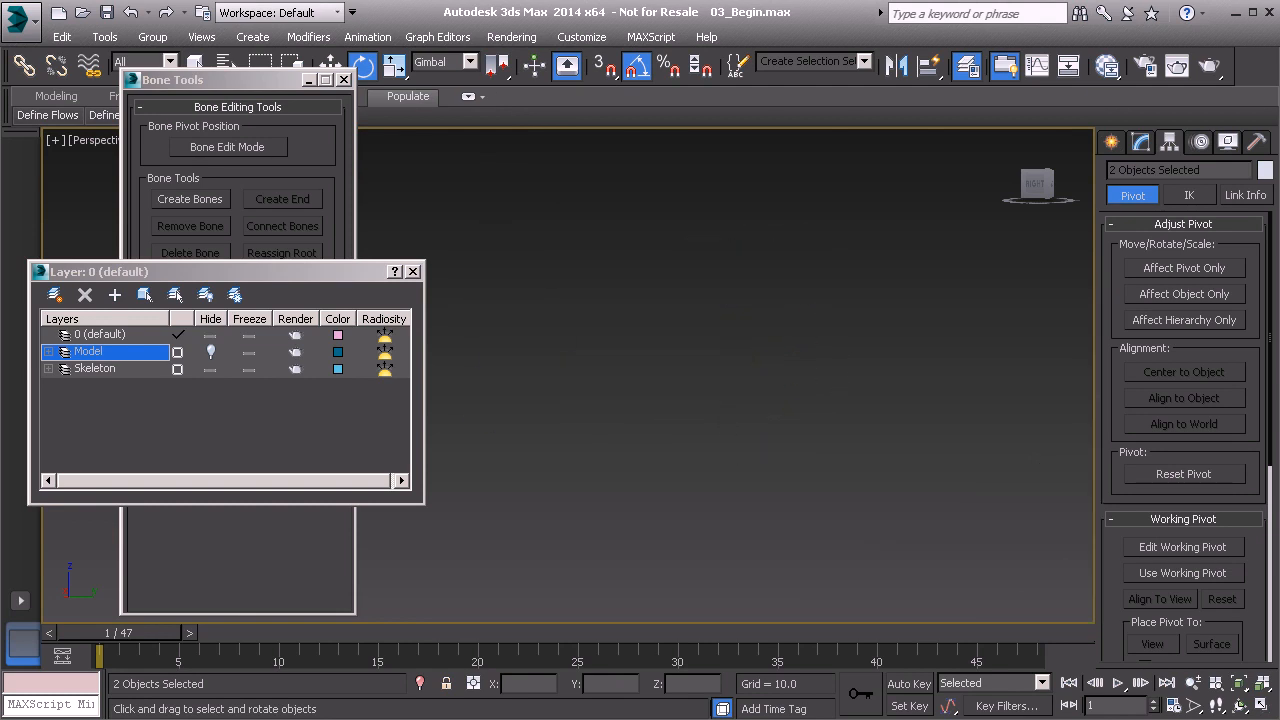
pyautogui.scroll(-4, 722, 410)
pyautogui.click(658, 424)
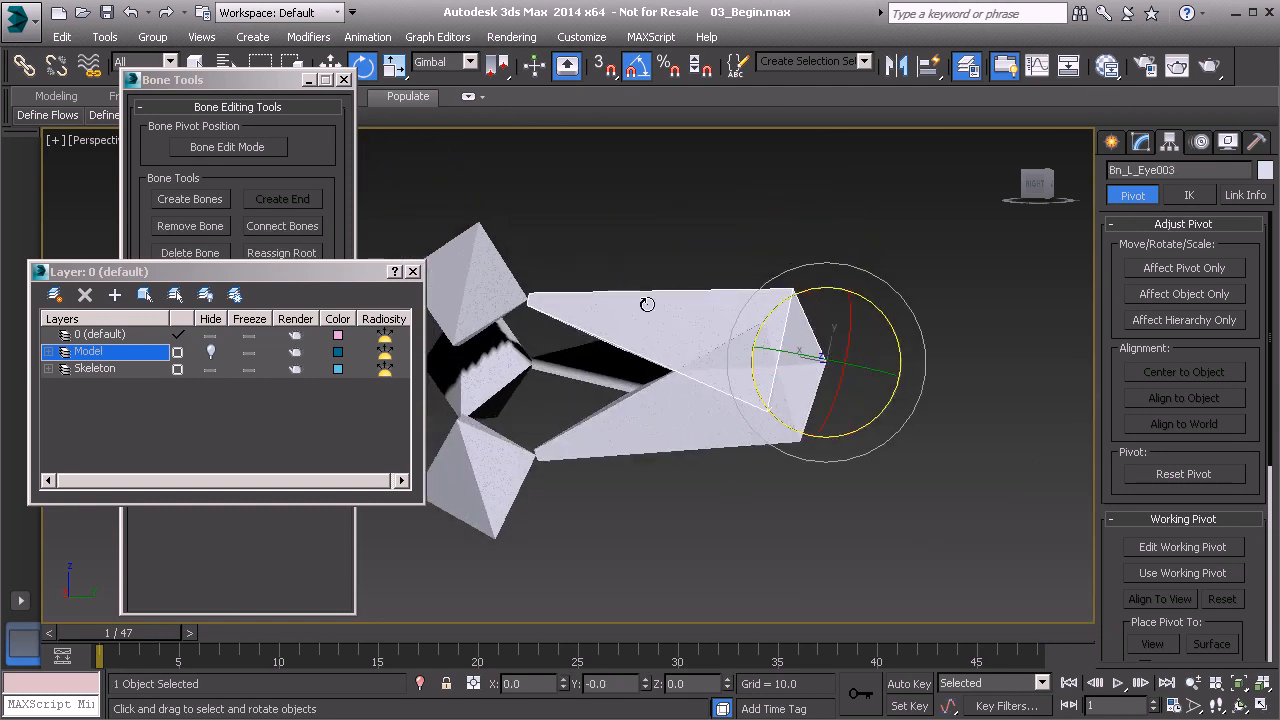
pyautogui.moveTo(648, 328); pyautogui.dragTo(734, 378, button='middle')
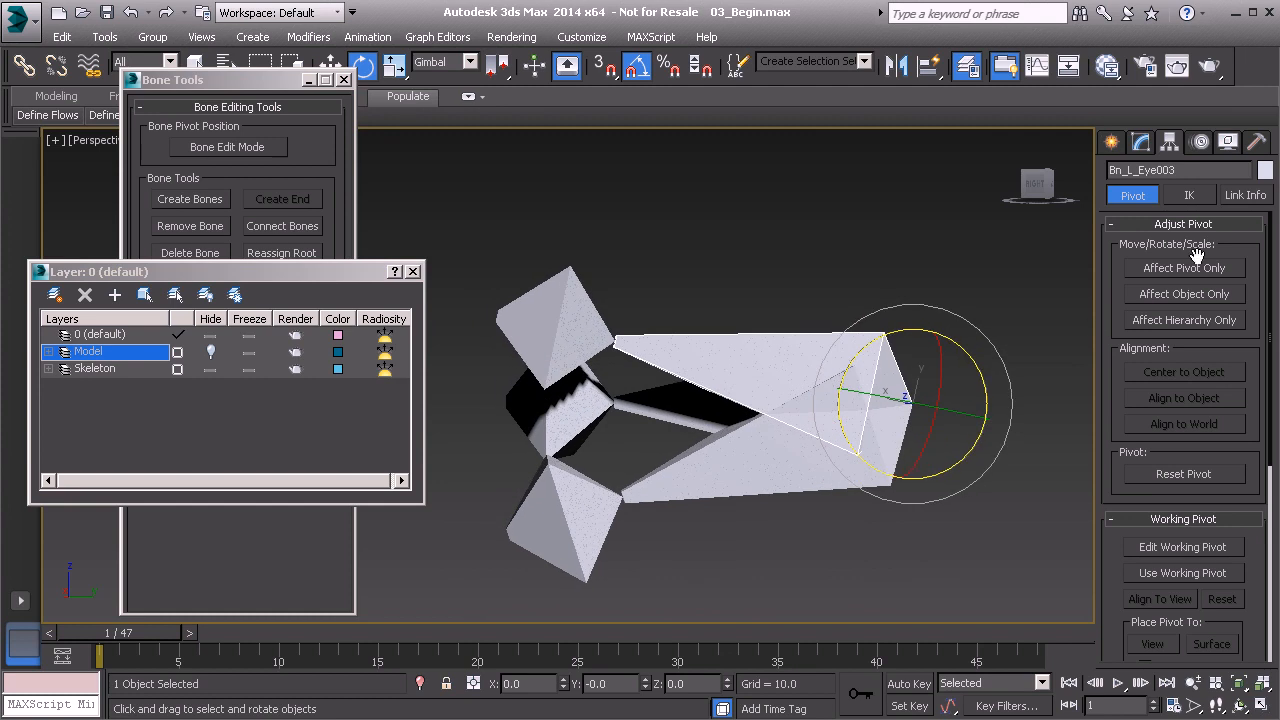
pyautogui.moveTo(1138, 168); pyautogui.dragTo(1188, 176)
pyautogui.write('UpperLid01')
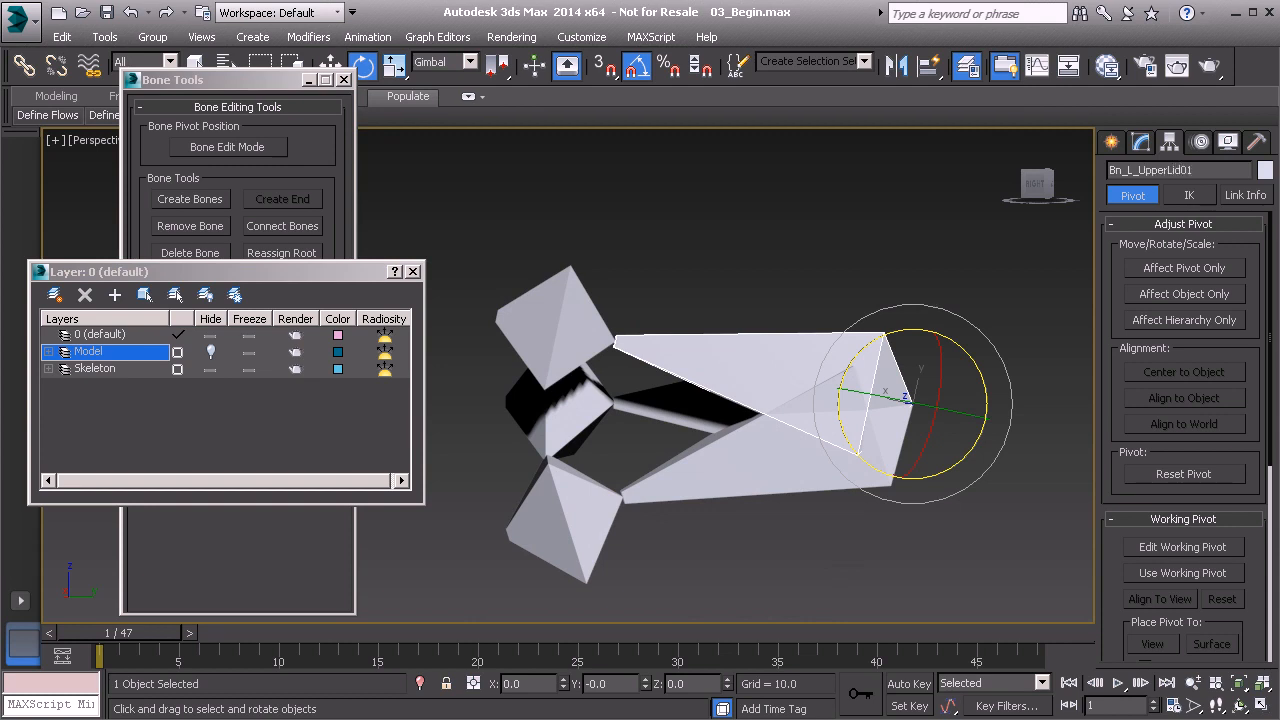
# Reuse the upper eyelid bone's name for its end bone, changing it to Be_L_UpperLid01.
pyautogui.click(1152, 170)
pyautogui.hotkey('ctrl', 'c')
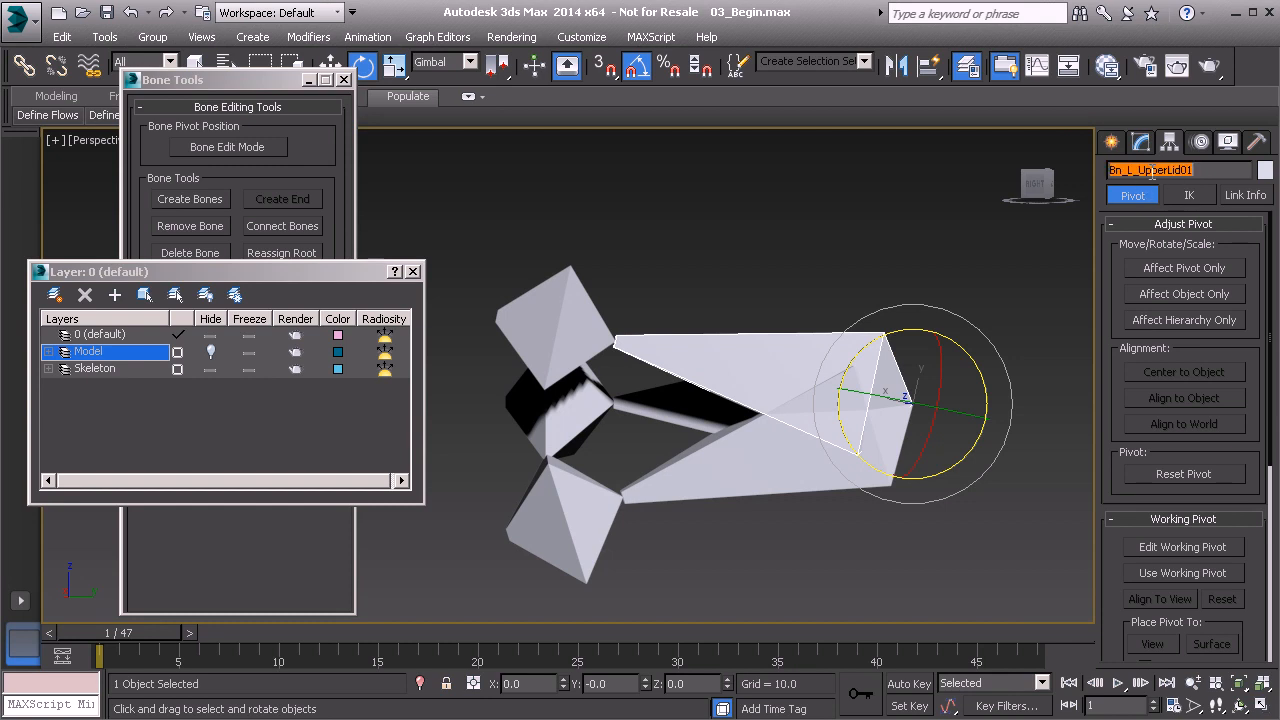
pyautogui.click(620, 306)
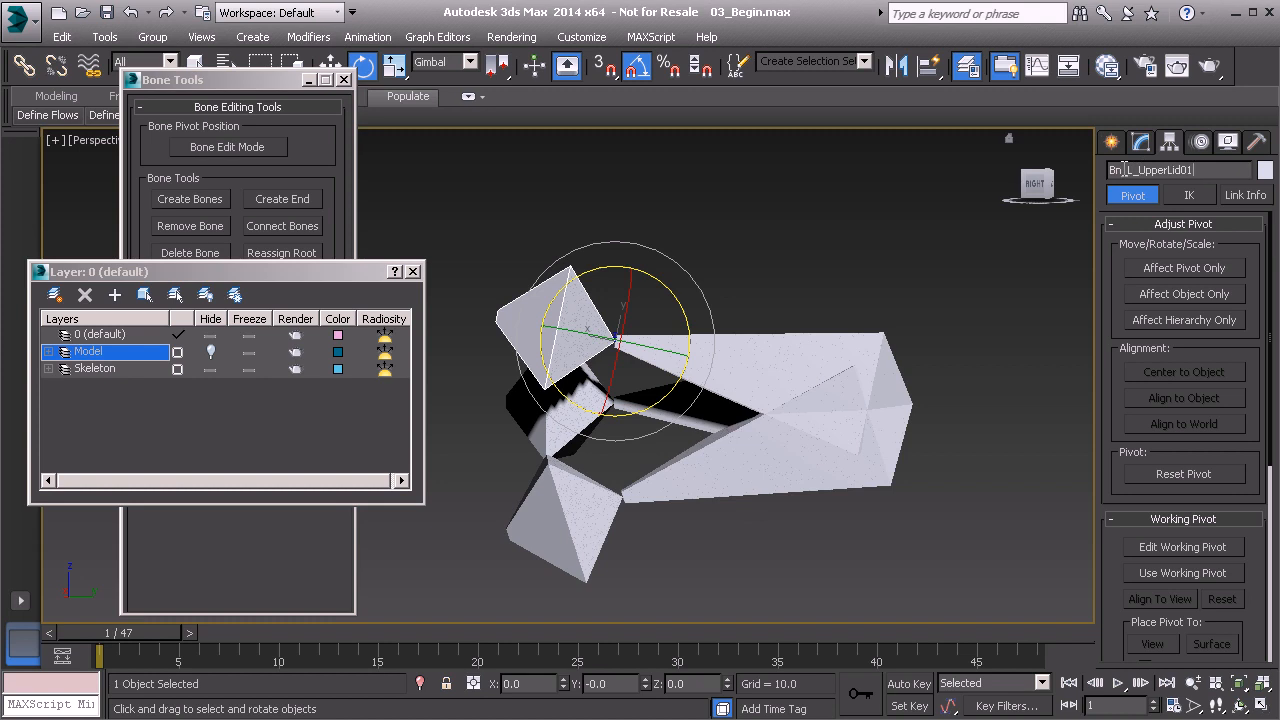
pyautogui.press('BackSpace')
pyautogui.write('e')
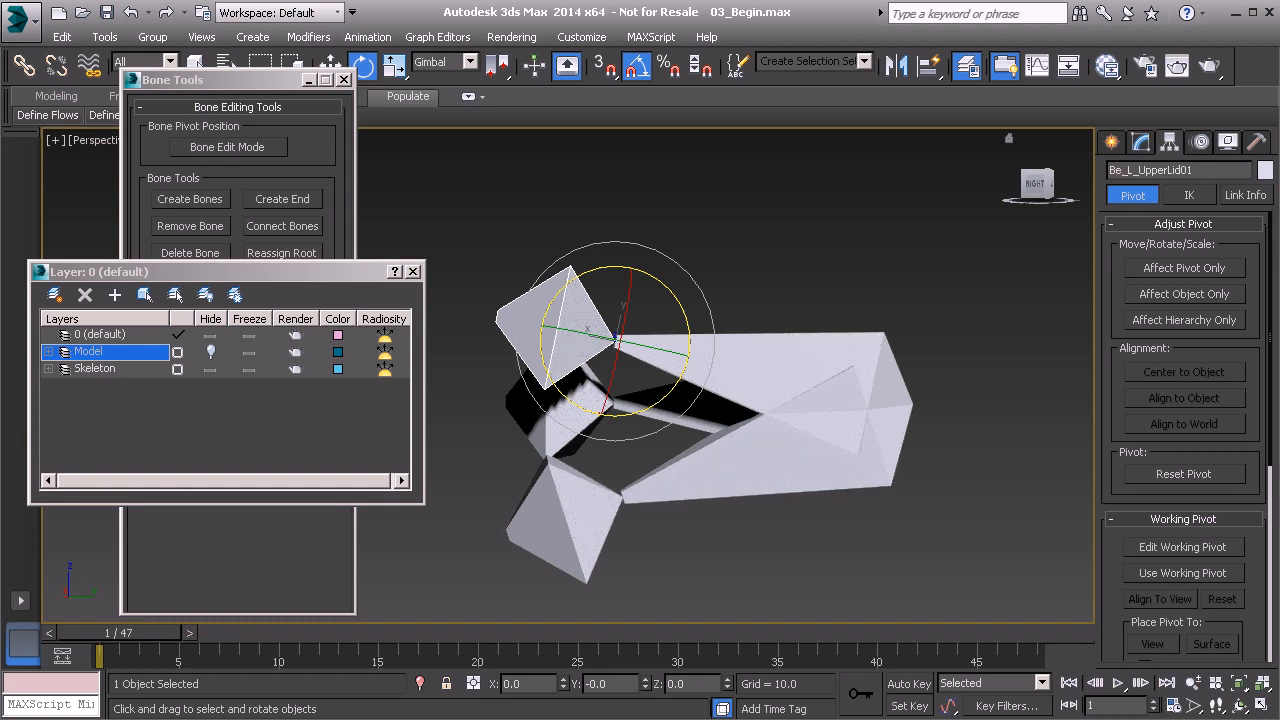
# Paste the copied name onto the main lower eyelid bone and change it to Bn_L_LowerLid01.
pyautogui.click(740, 474)
pyautogui.doubleClick(1160, 170)
pyautogui.hotkey('ctrl', 'v')
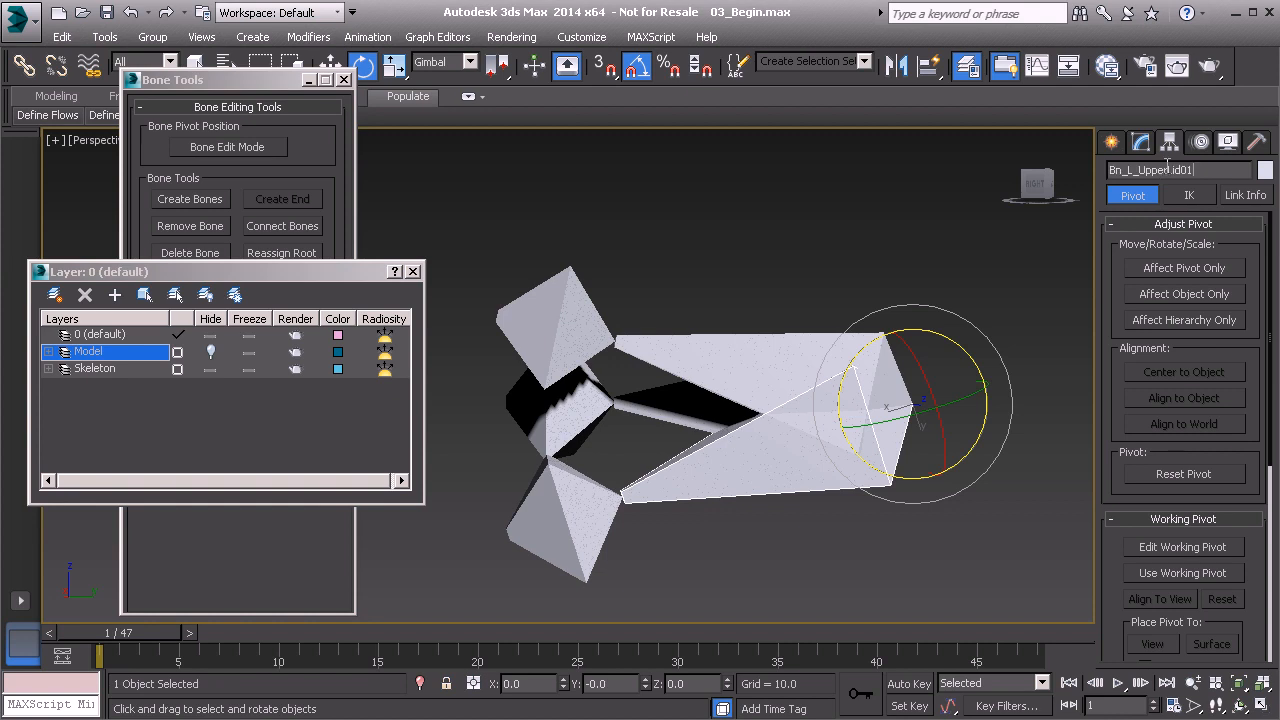
pyautogui.moveTo(1131, 170); pyautogui.dragTo(1214, 173)
pyautogui.write('Low')
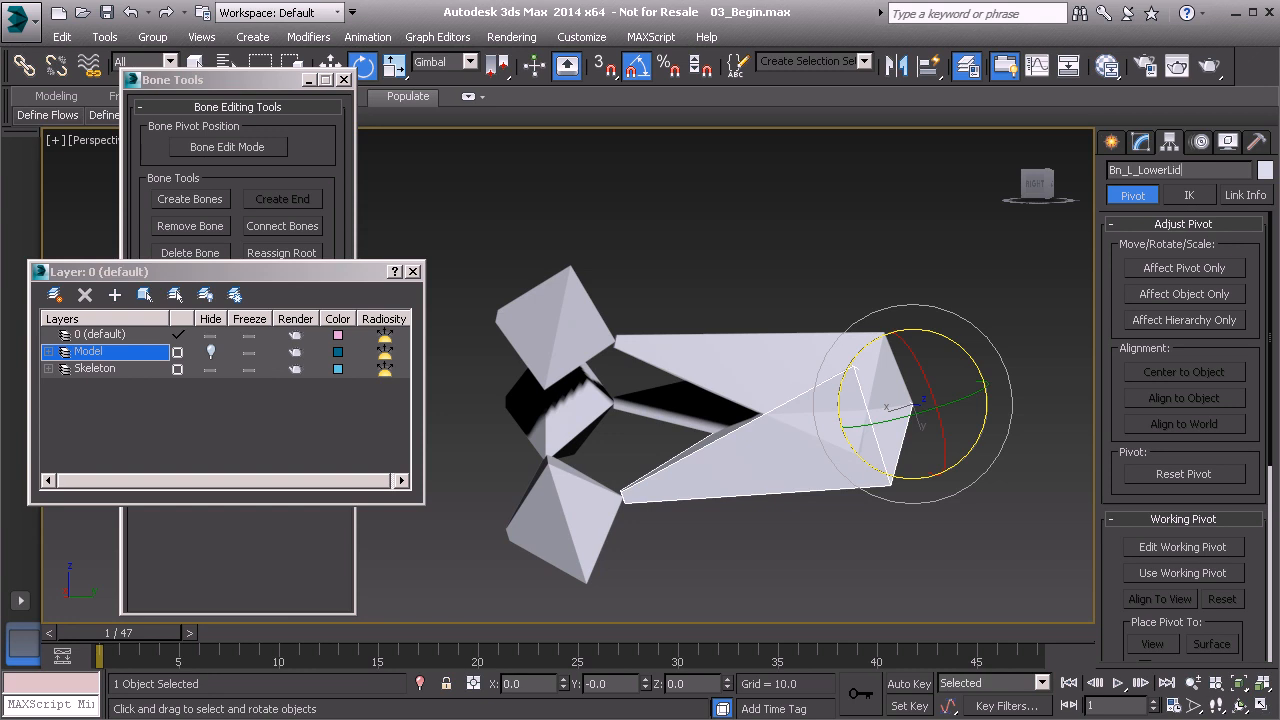
# Reuse the main lower eyelid bone's name for its end bone, changing it to Be_L_LowerLid01.
pyautogui.click(1197, 169)
pyautogui.hotkey('ctrl', 'c')
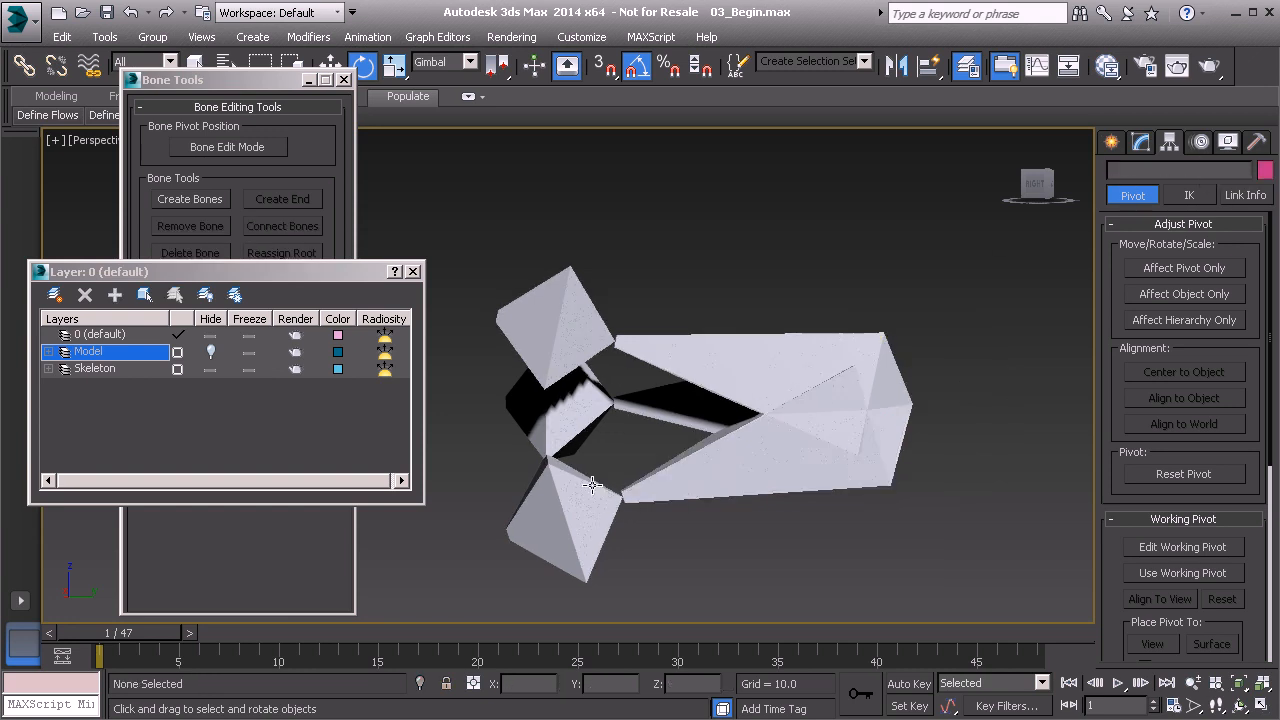
pyautogui.click(599, 478)
pyautogui.doubleClick(1141, 171)
pyautogui.hotkey('ctrl', 'v')
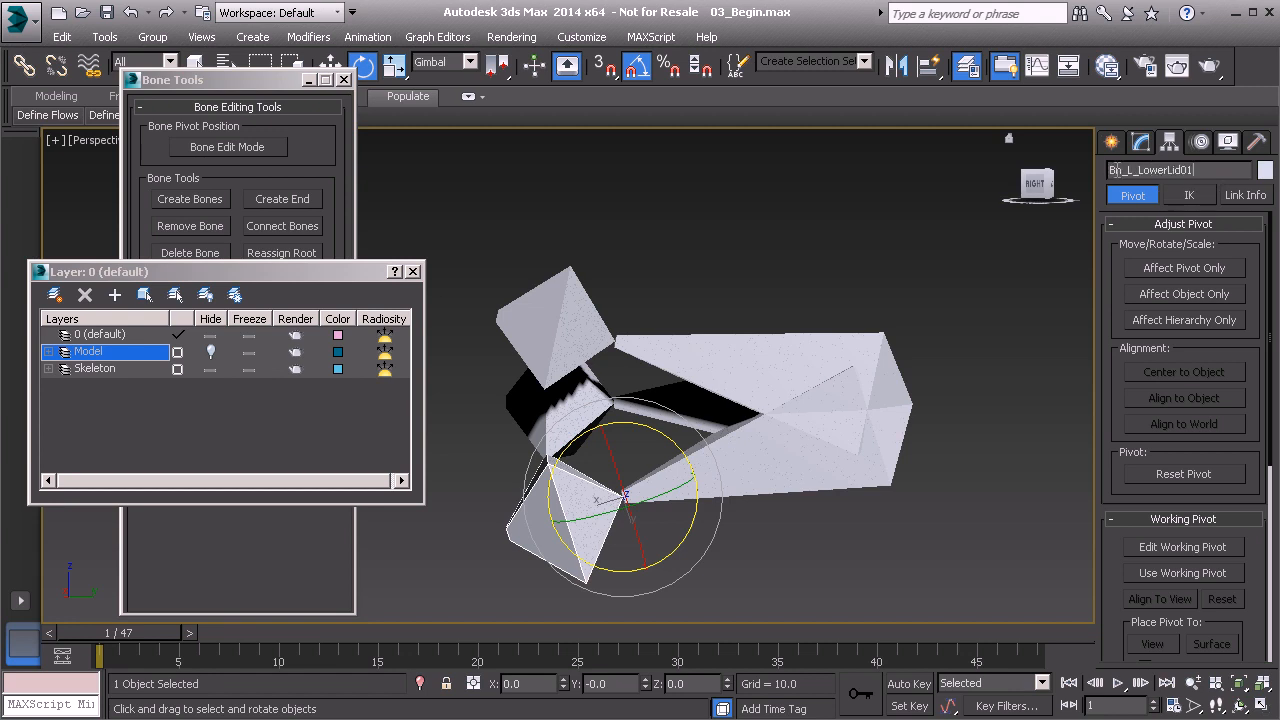
pyautogui.click(1128, 170)
pyautogui.press('BackSpace')
pyautogui.write('e')
pyautogui.press('BackSpace')
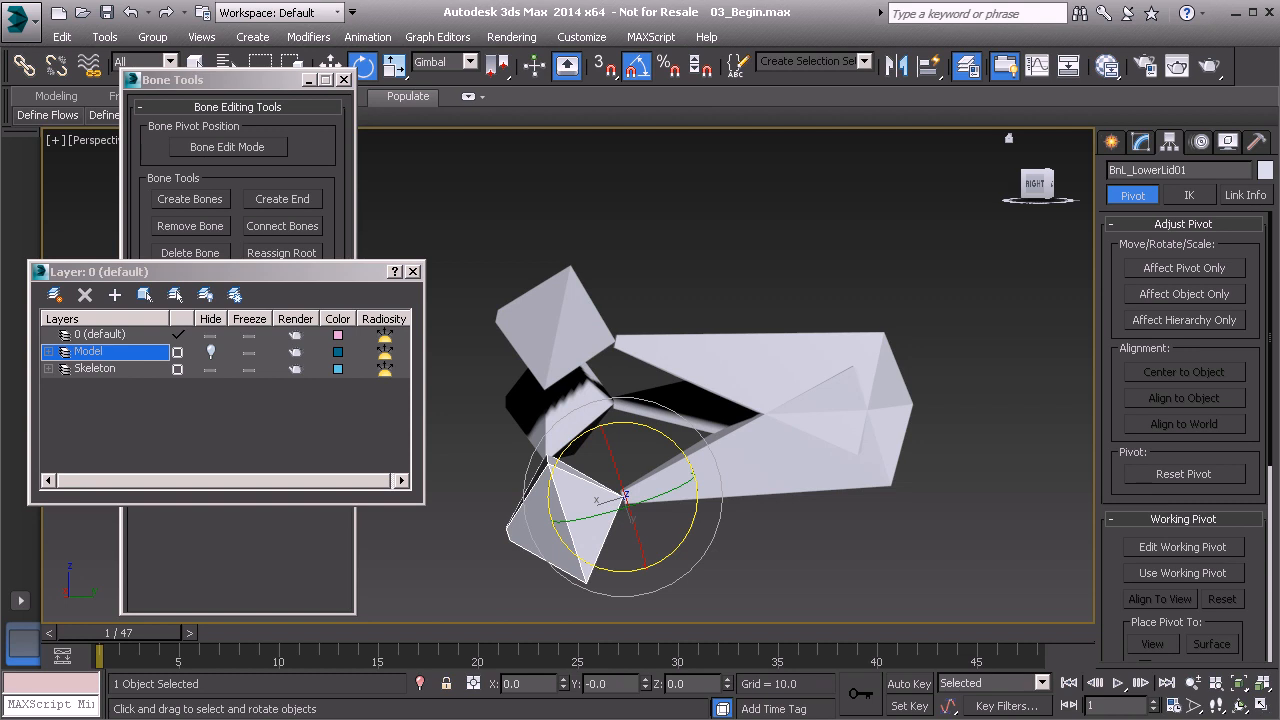
pyautogui.write('_')
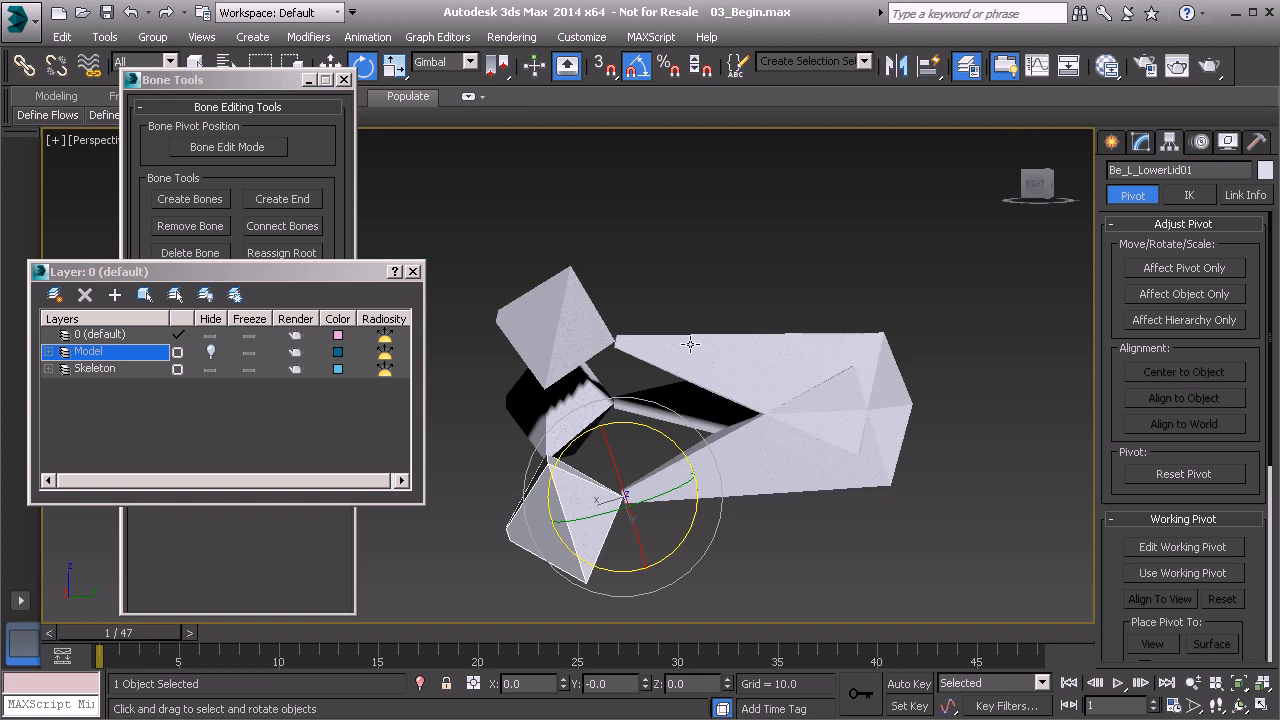
# Clear the selection and create a Point helper in empty space near the eye bones.
pyautogui.keyDown('alt'); pyautogui.moveTo(711, 383); pyautogui.dragTo(854, 474, button='middle'); pyautogui.keyUp('alt')
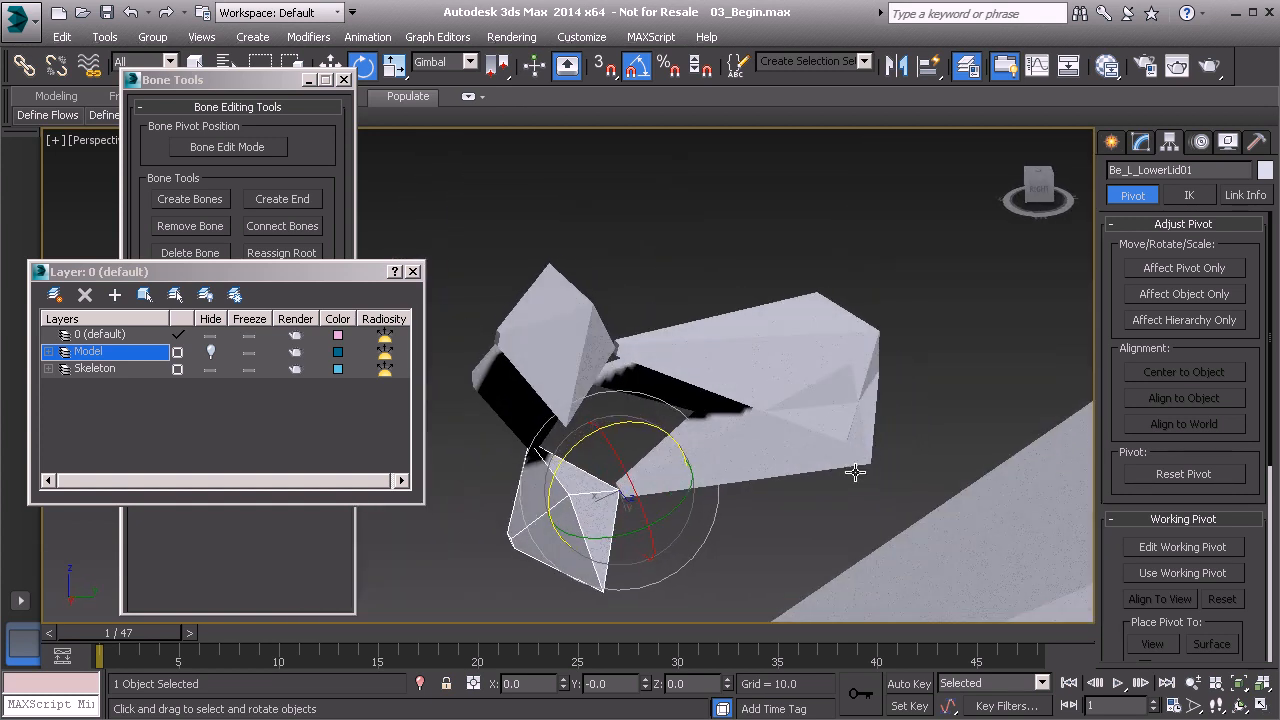
pyautogui.scroll(-5, 811, 354)
pyautogui.keyDown('alt'); pyautogui.moveTo(811, 354); pyautogui.dragTo(809, 418, button='middle'); pyautogui.keyUp('alt')
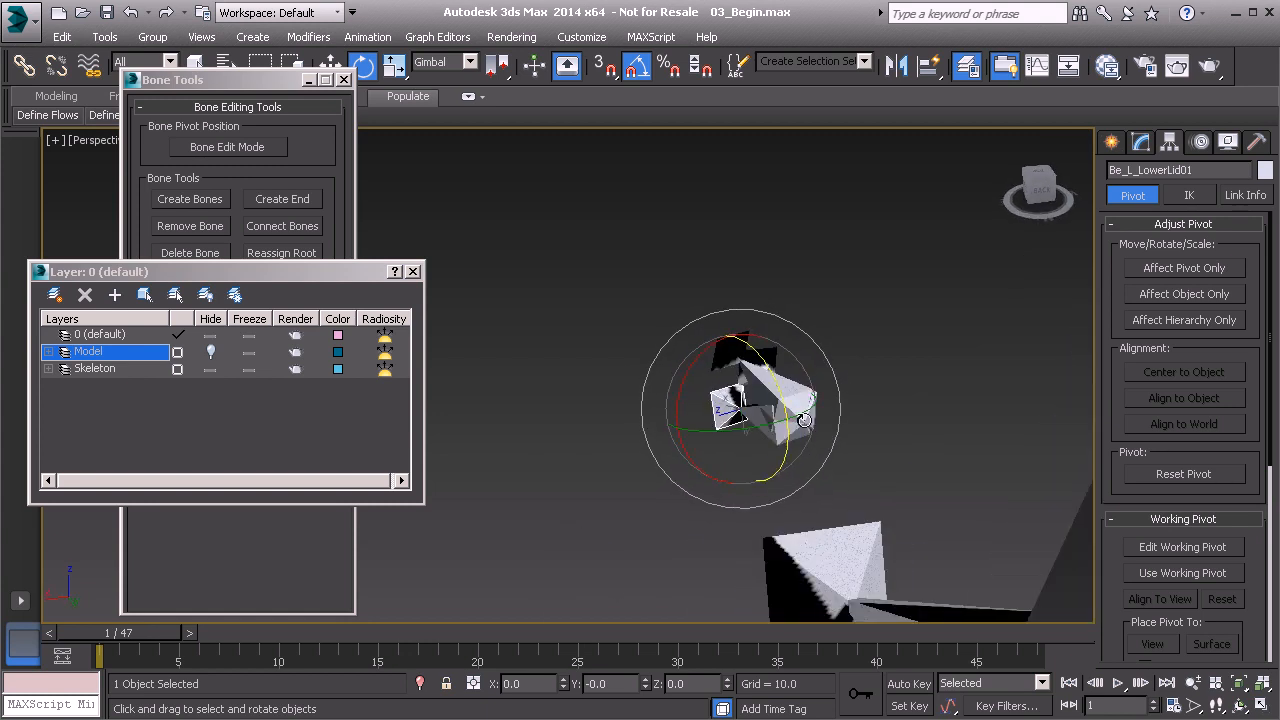
pyautogui.keyDown('alt'); pyautogui.moveTo(745, 393); pyautogui.dragTo(804, 362, button='middle'); pyautogui.keyUp('alt')
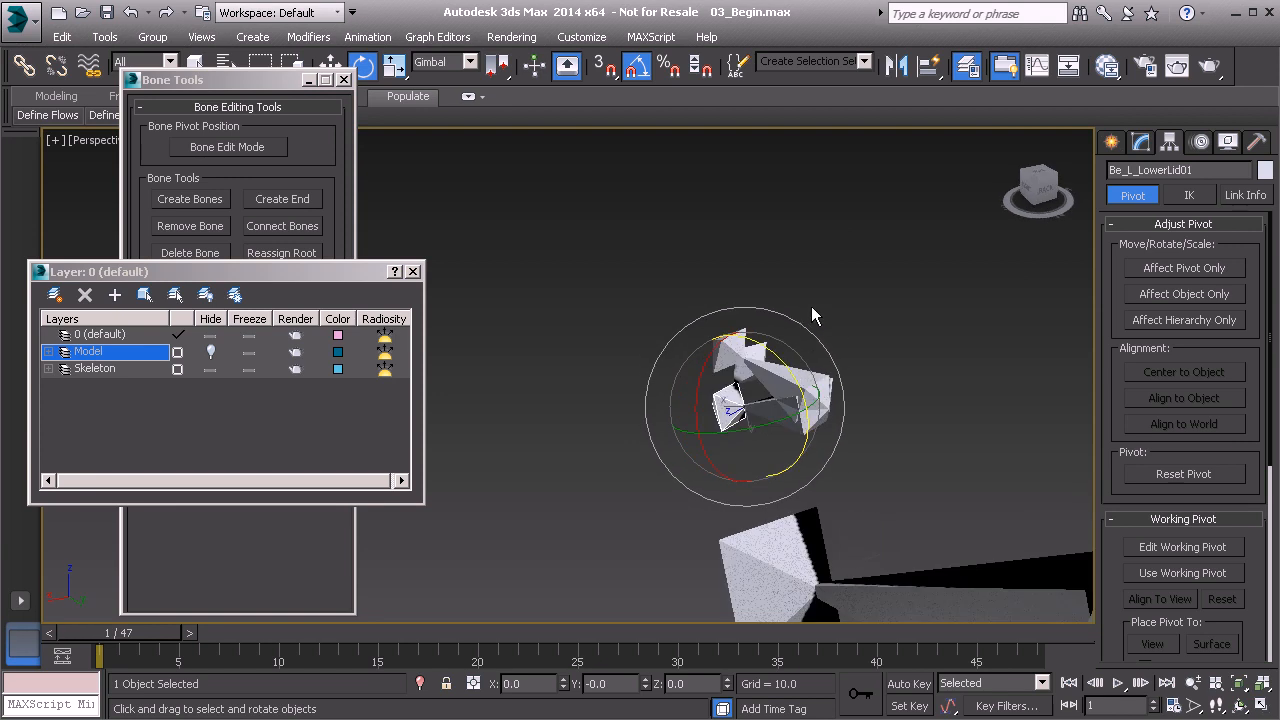
pyautogui.click(811, 306)
pyautogui.click(1111, 142)
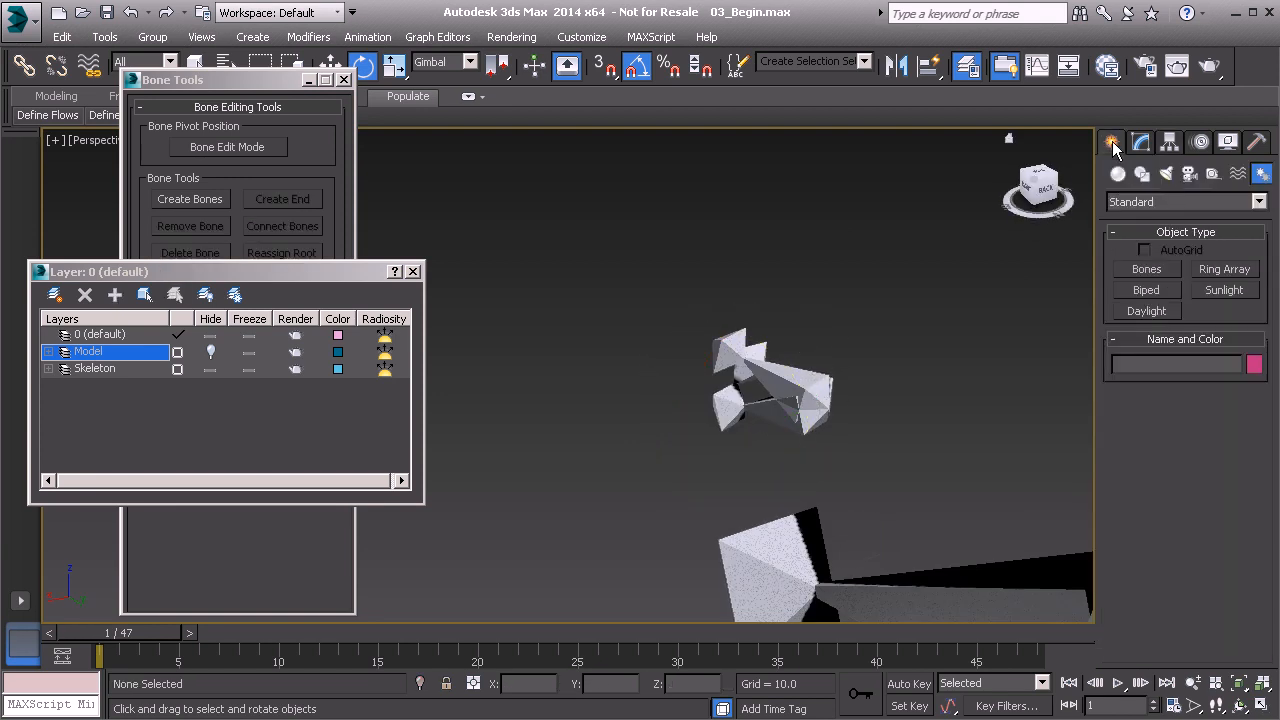
pyautogui.click(1210, 178)
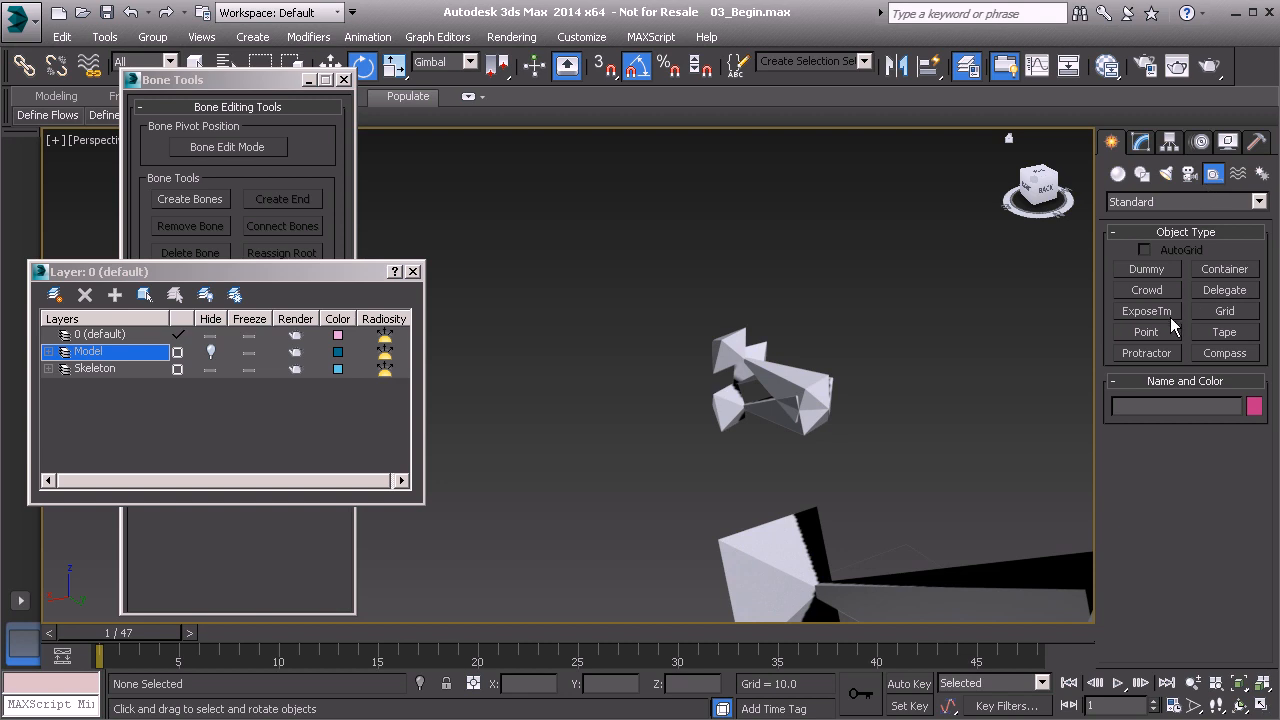
pyautogui.click(1140, 331)
pyautogui.click(597, 500)
pyautogui.press('e')
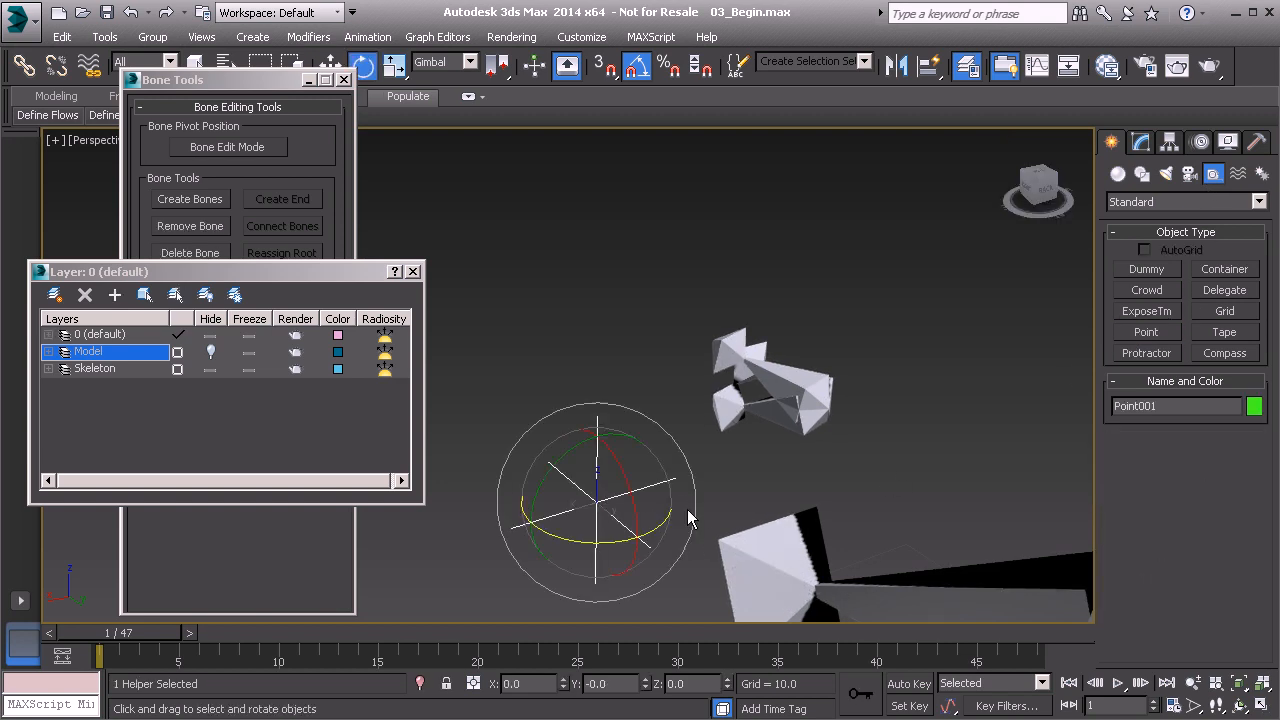
# Align the Point helper to the base of the left eye's bones.
pyautogui.hotkey('alt', 'a')
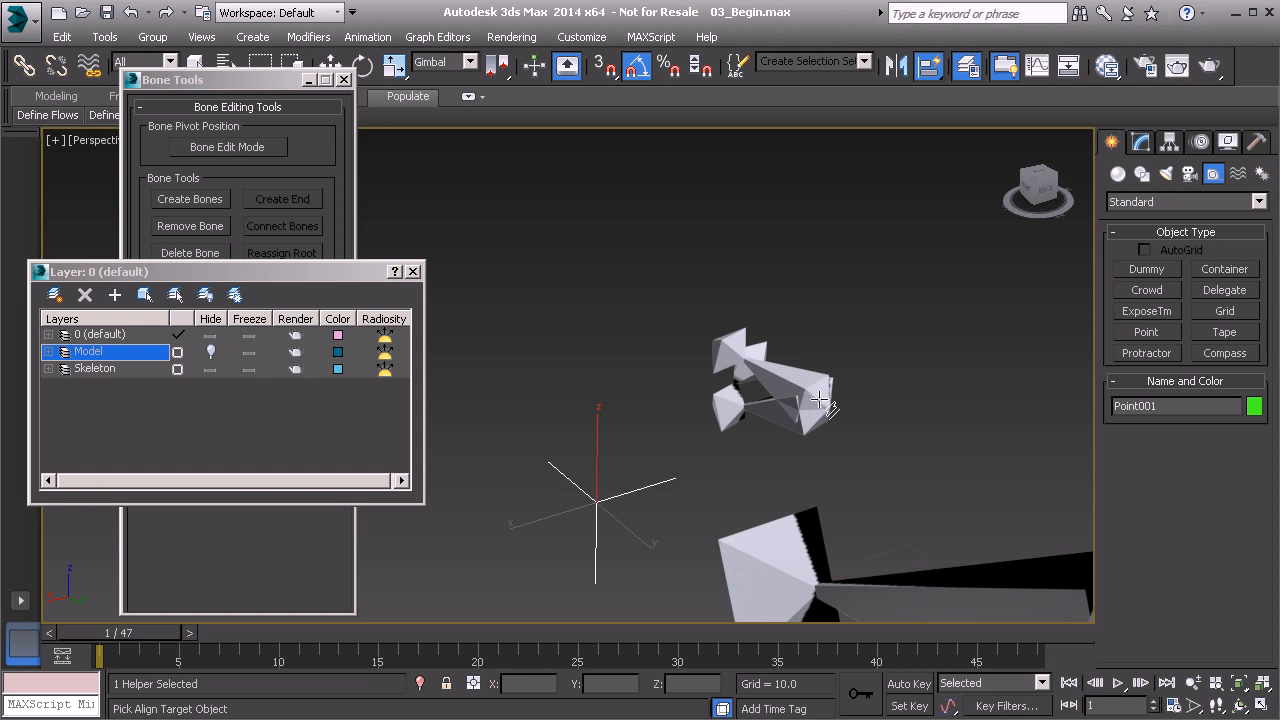
pyautogui.click(818, 400)
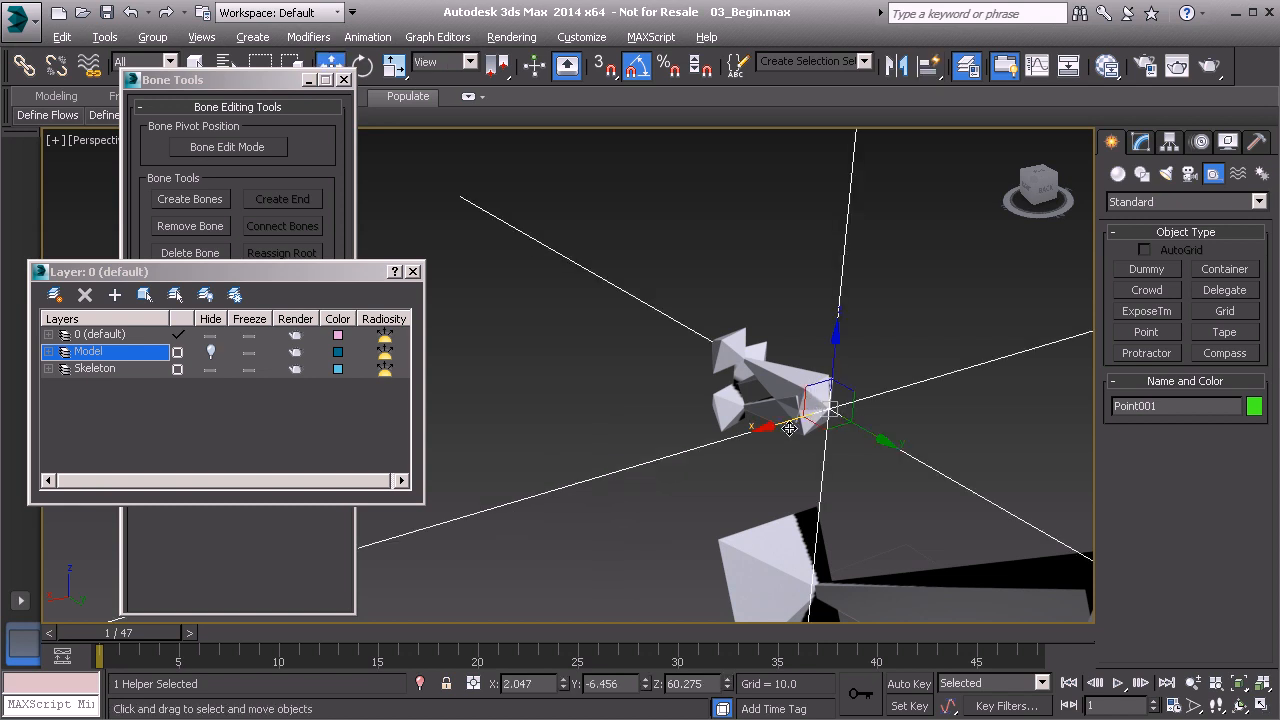
pyautogui.scroll(5, 900, 415)
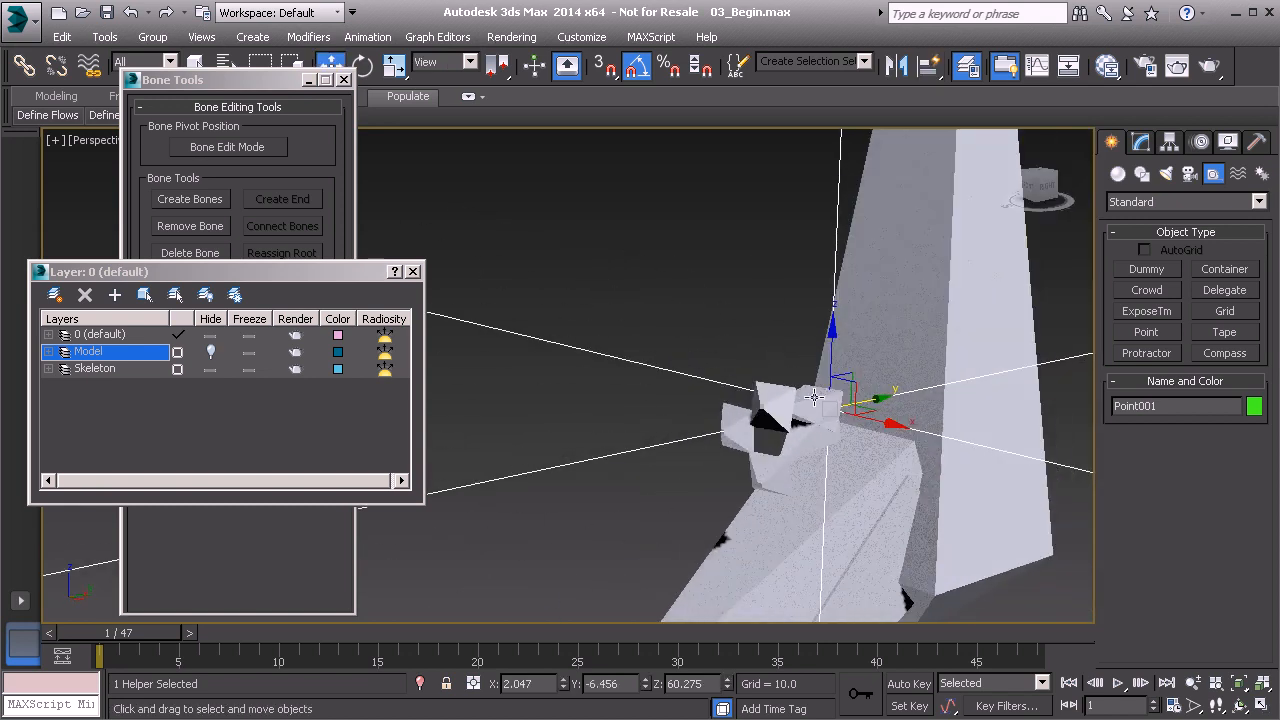
# Use the World reference coordinate system and set the Point helper's X position to -2.047.
pyautogui.click(465, 63)
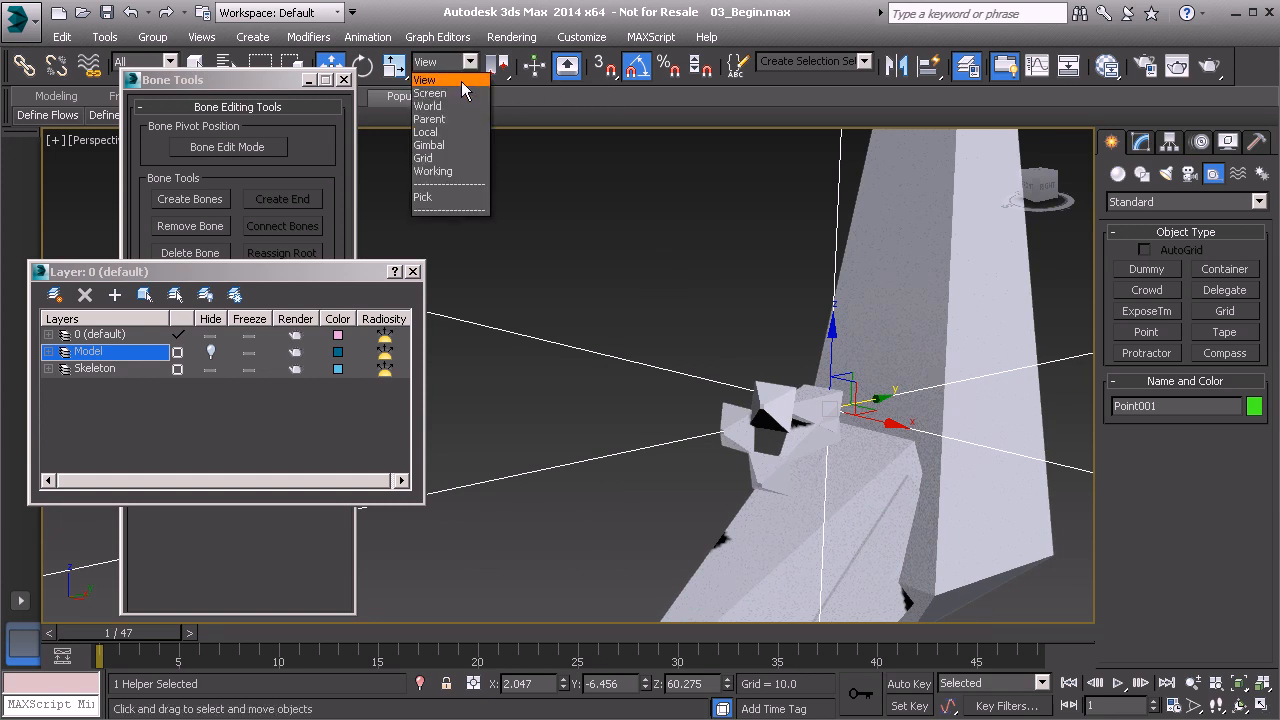
pyautogui.click(452, 108)
pyautogui.keyDown('alt'); pyautogui.moveTo(672, 347); pyautogui.dragTo(707, 348, button='middle'); pyautogui.keyUp('alt')
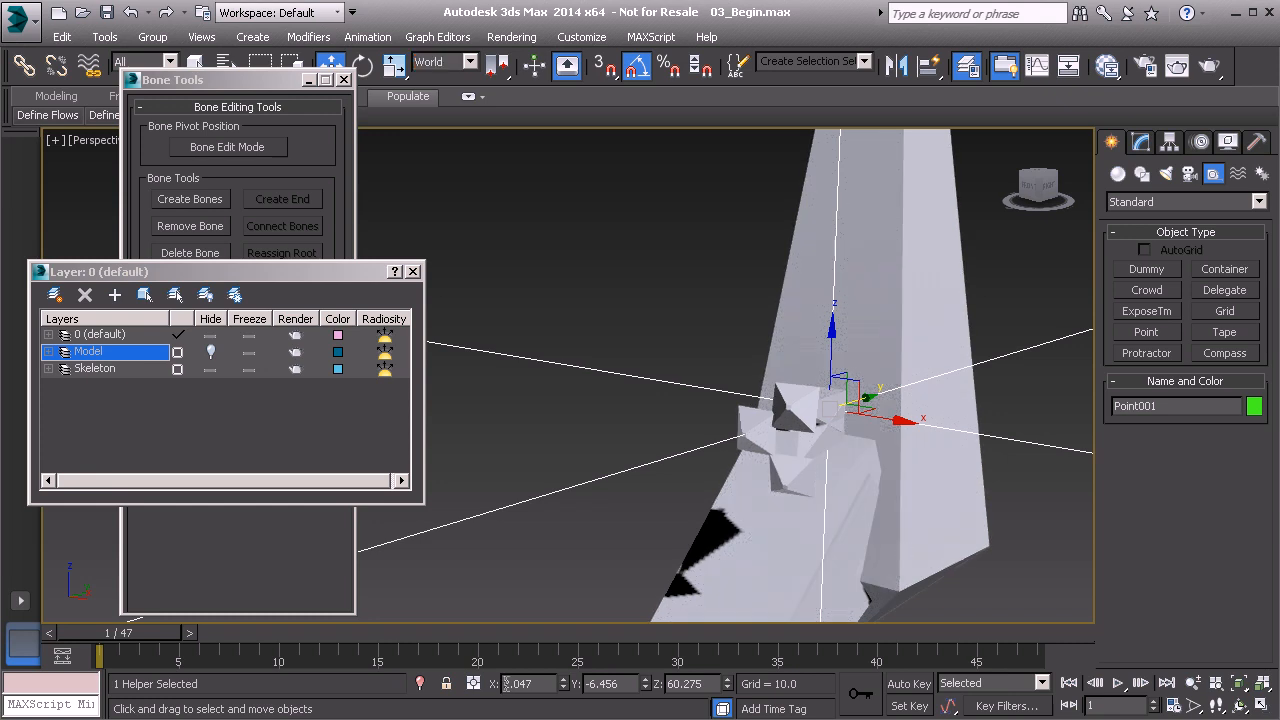
pyautogui.keyDown('alt'); pyautogui.moveTo(746, 597); pyautogui.dragTo(808, 465, button='middle'); pyautogui.keyUp('alt')
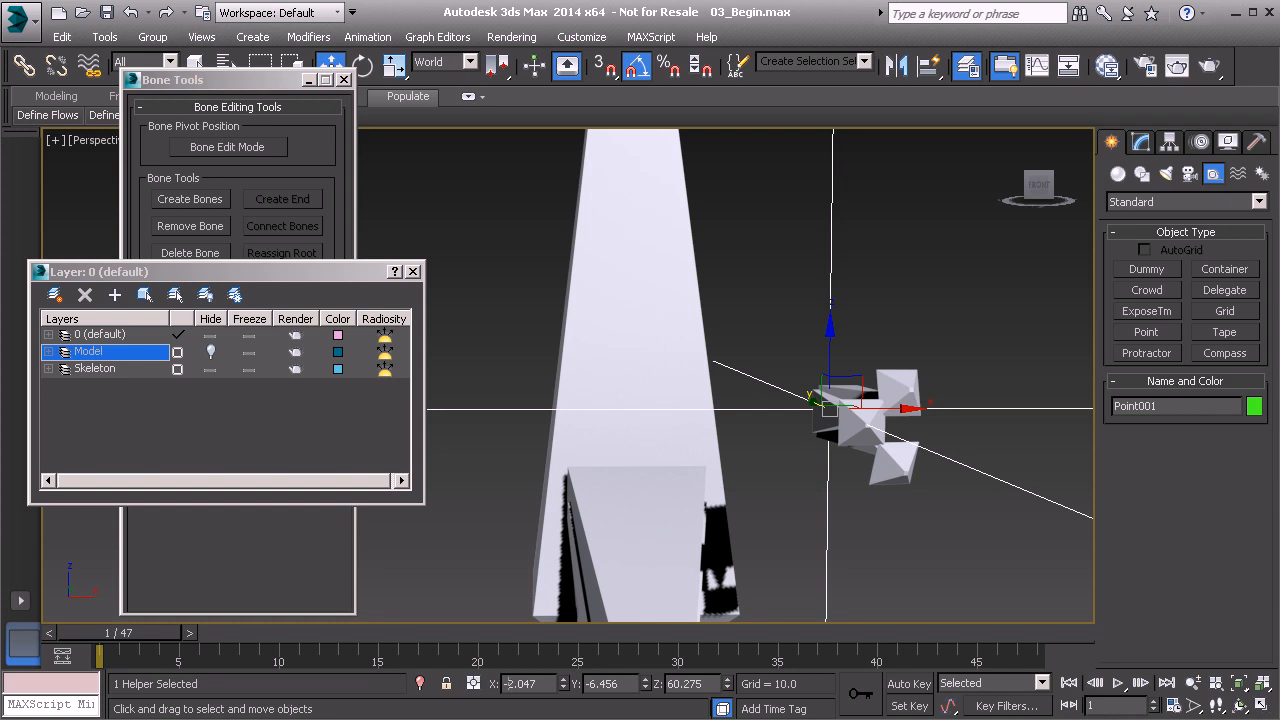
pyautogui.press('Return')
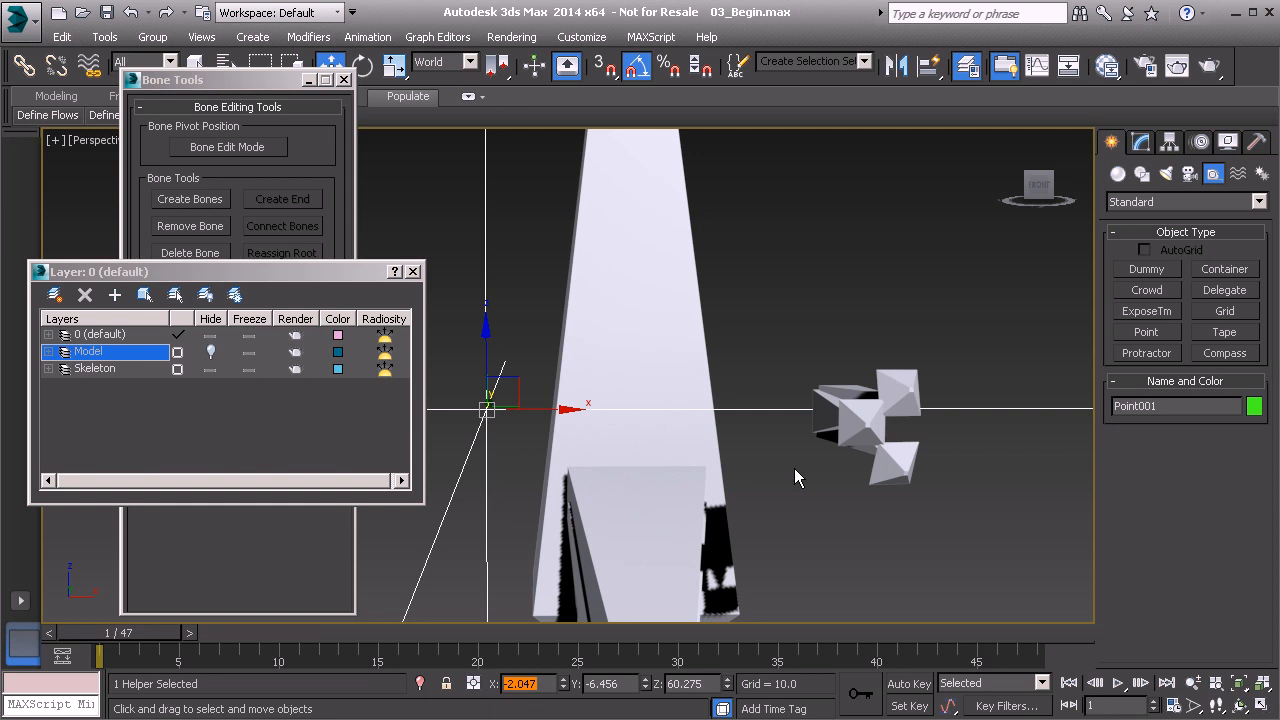
# Select all six left eye and eyelid bones and mirror them across the X axis with an offset of -6.0.
pyautogui.keyDown('alt'); pyautogui.moveTo(794, 443); pyautogui.dragTo(607, 489, button='middle'); pyautogui.keyUp('alt')
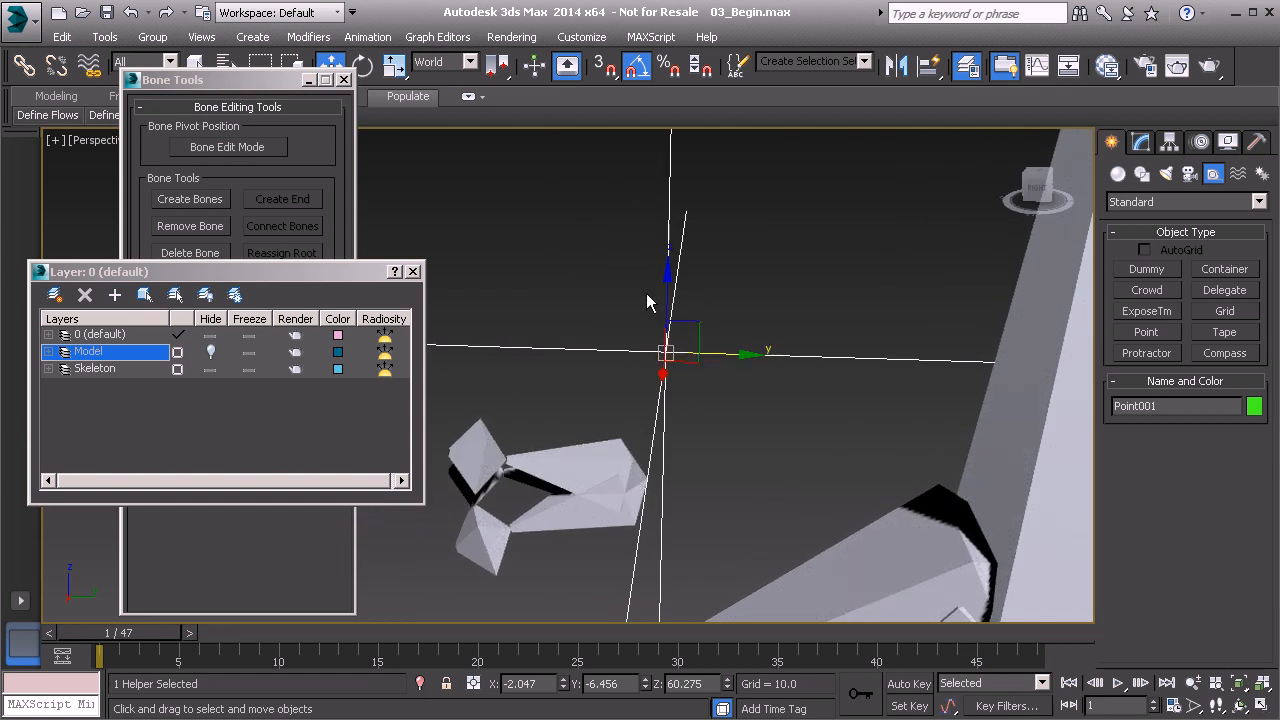
pyautogui.moveTo(543, 463); pyautogui.dragTo(612, 413, button='middle')
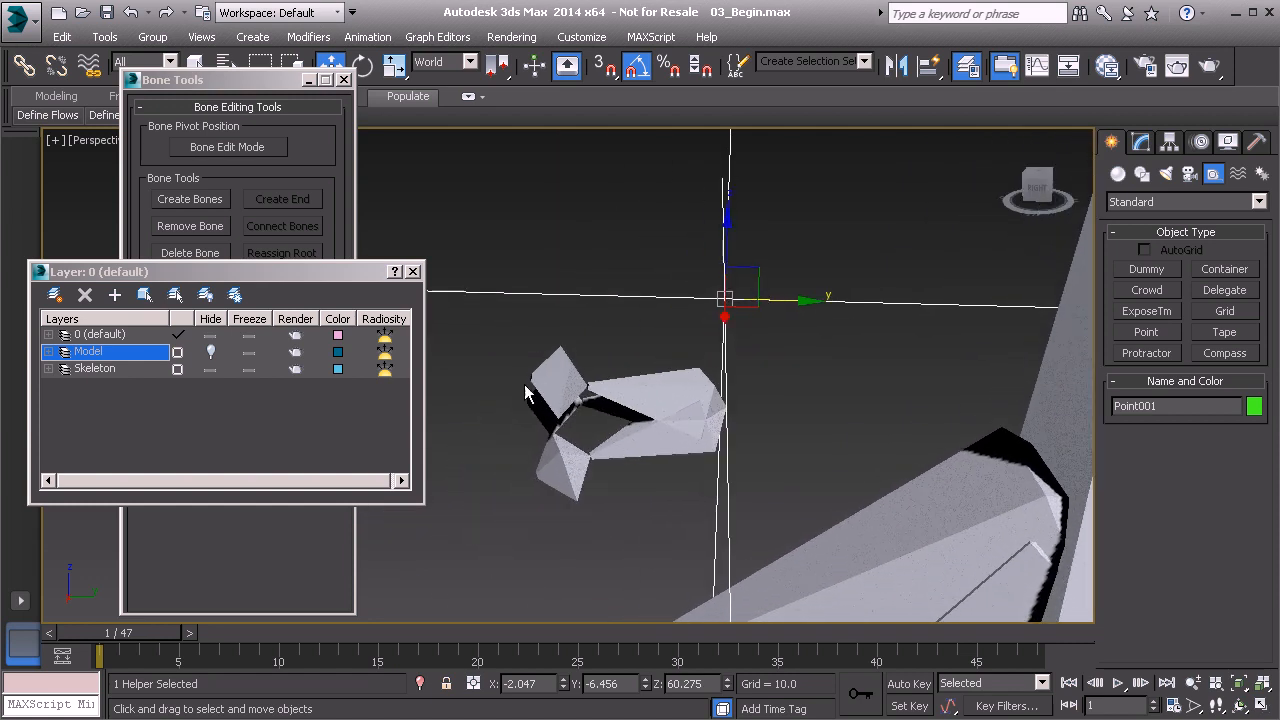
pyautogui.moveTo(660, 465); pyautogui.dragTo(678, 493)
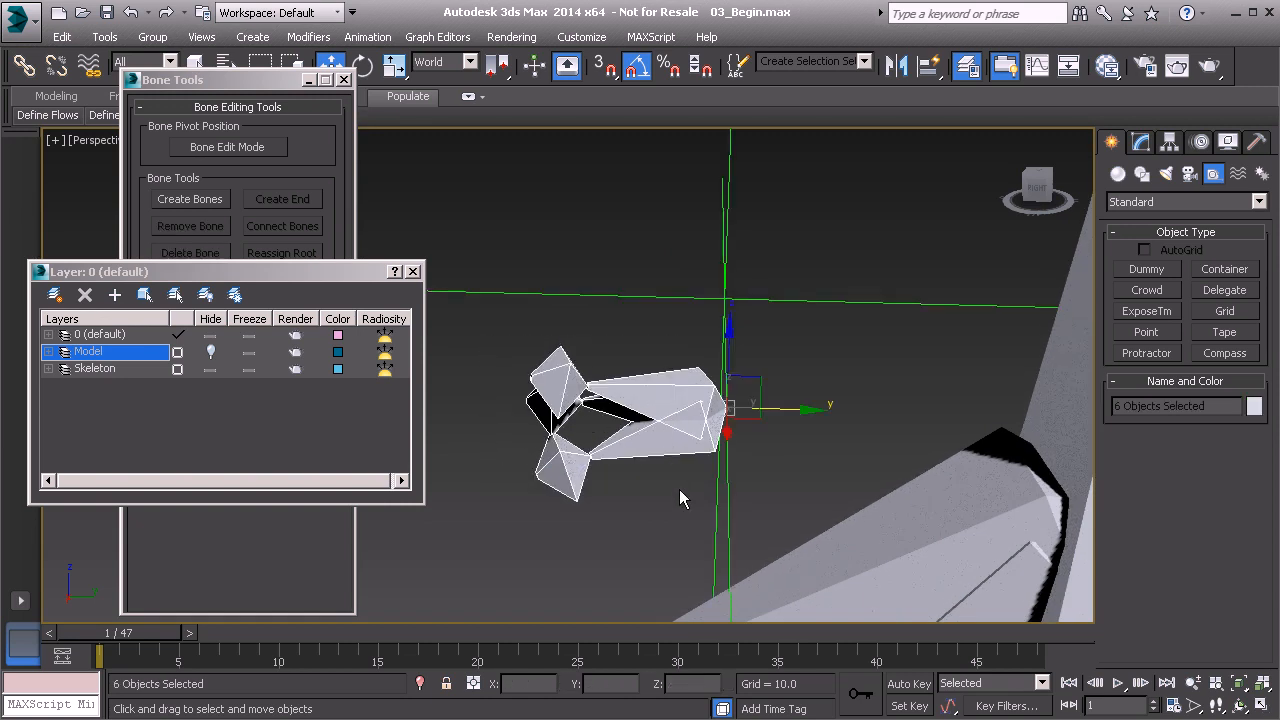
pyautogui.click(264, 86)
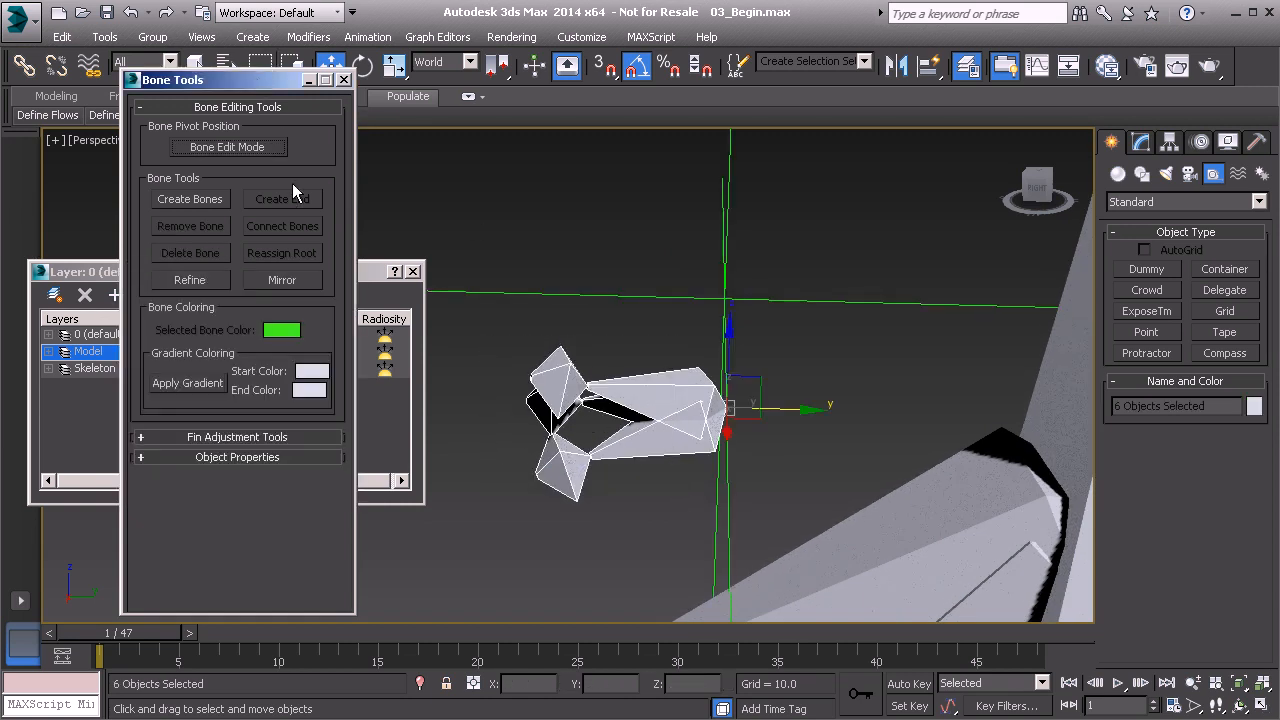
pyautogui.click(285, 284)
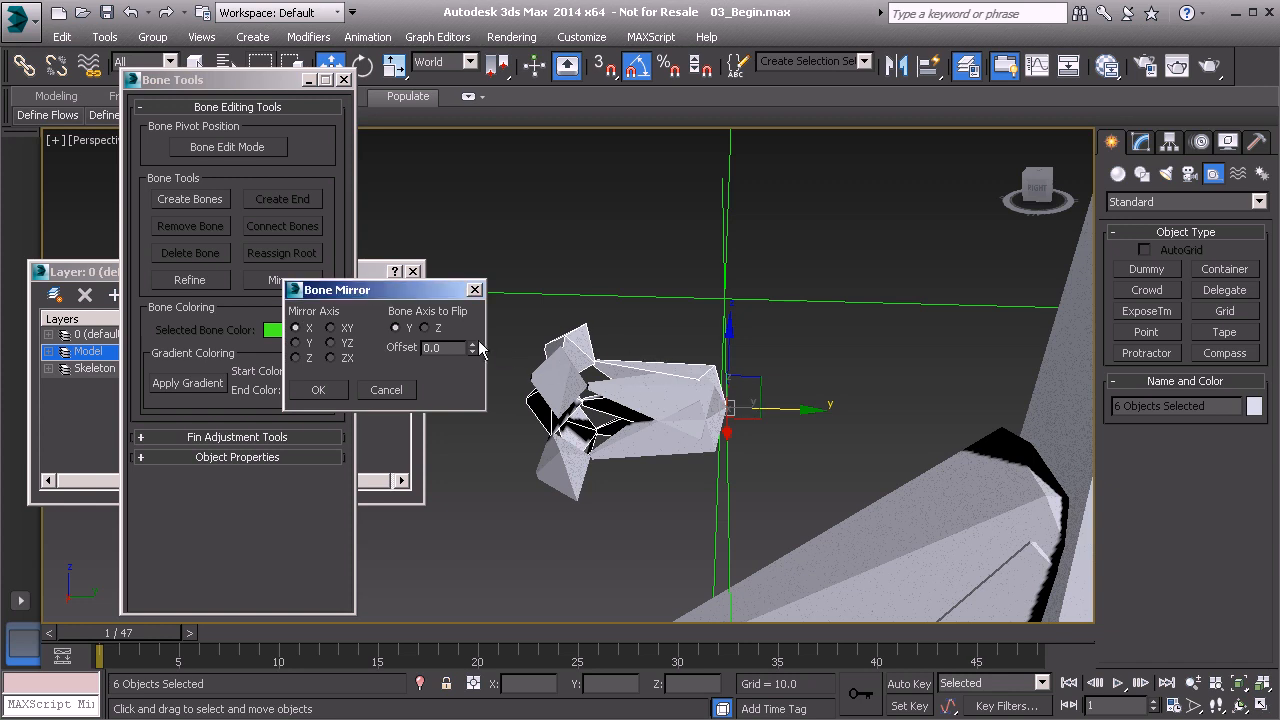
pyautogui.moveTo(473, 348); pyautogui.dragTo(474, 348)
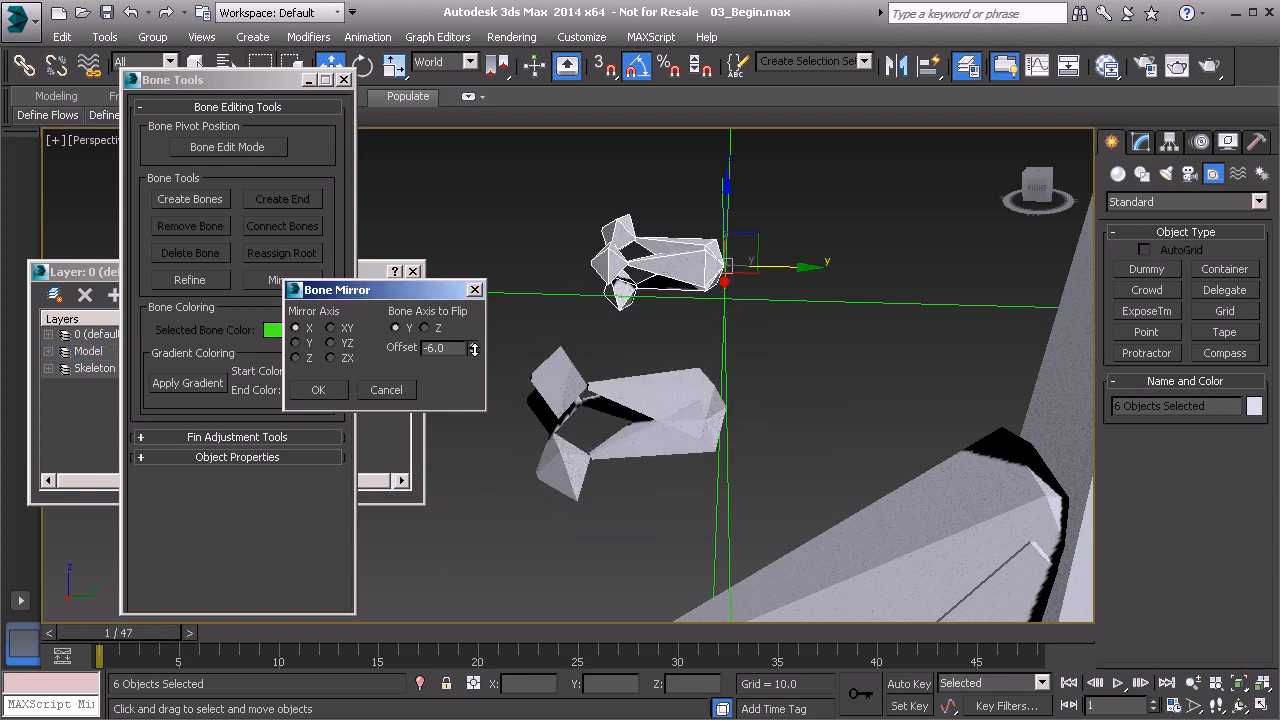
pyautogui.click(327, 393)
# Align the three mirrored main bones to the Point helper, and delete the helper.
pyautogui.keyDown('alt'); pyautogui.moveTo(608, 392); pyautogui.dragTo(666, 310, button='middle'); pyautogui.keyUp('alt')
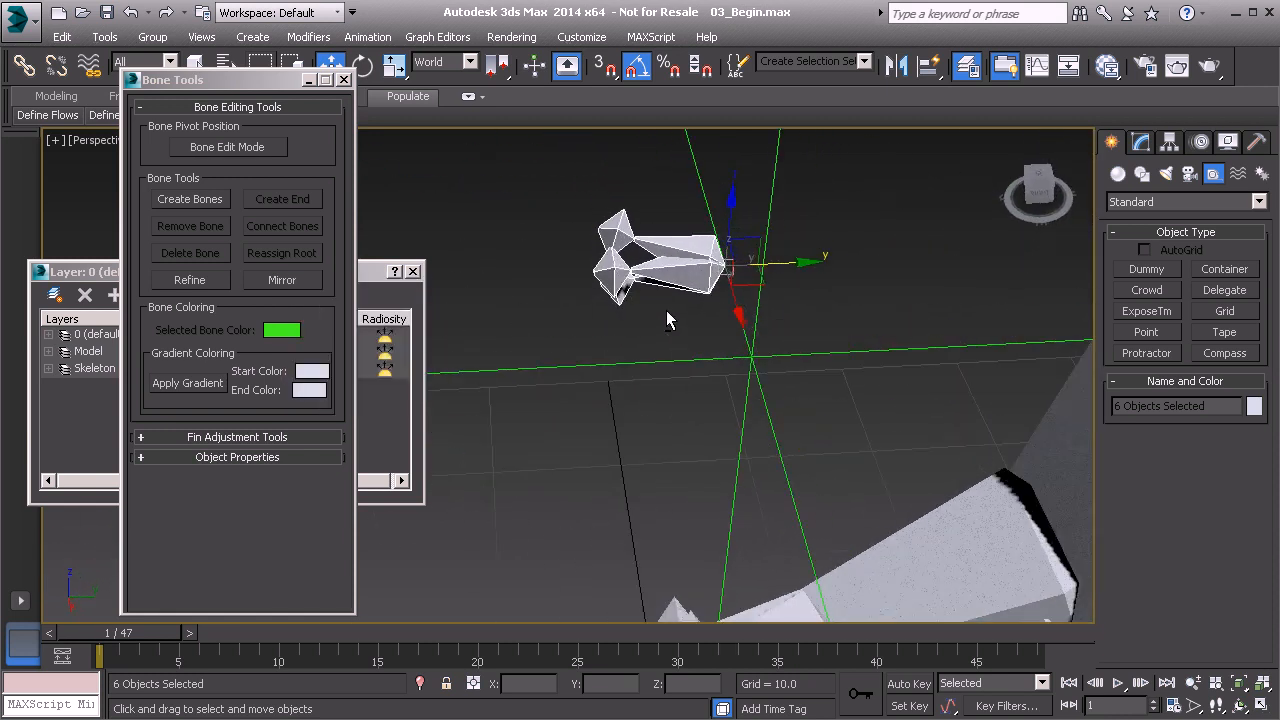
pyautogui.click(662, 204)
pyautogui.moveTo(662, 204); pyautogui.dragTo(684, 304)
pyautogui.keyDown('alt'); pyautogui.moveTo(723, 322); pyautogui.dragTo(680, 243, button='middle'); pyautogui.keyUp('alt')
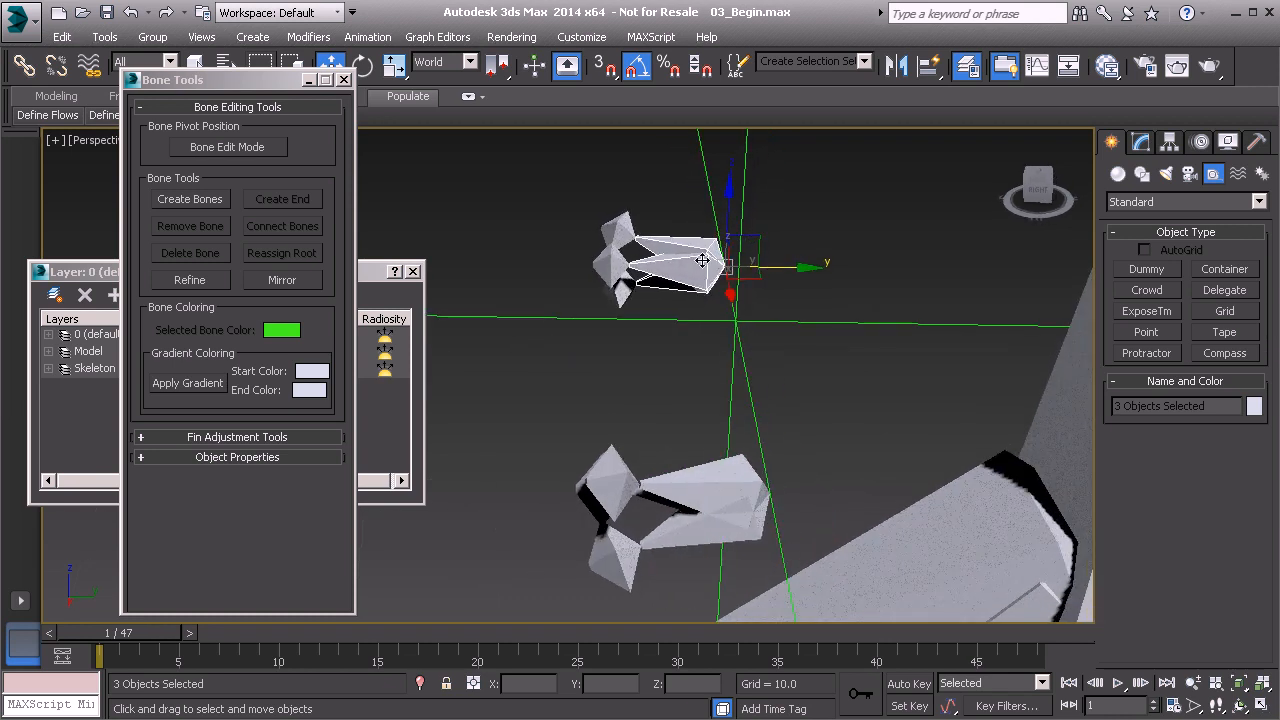
pyautogui.hotkey('shift', 'a')
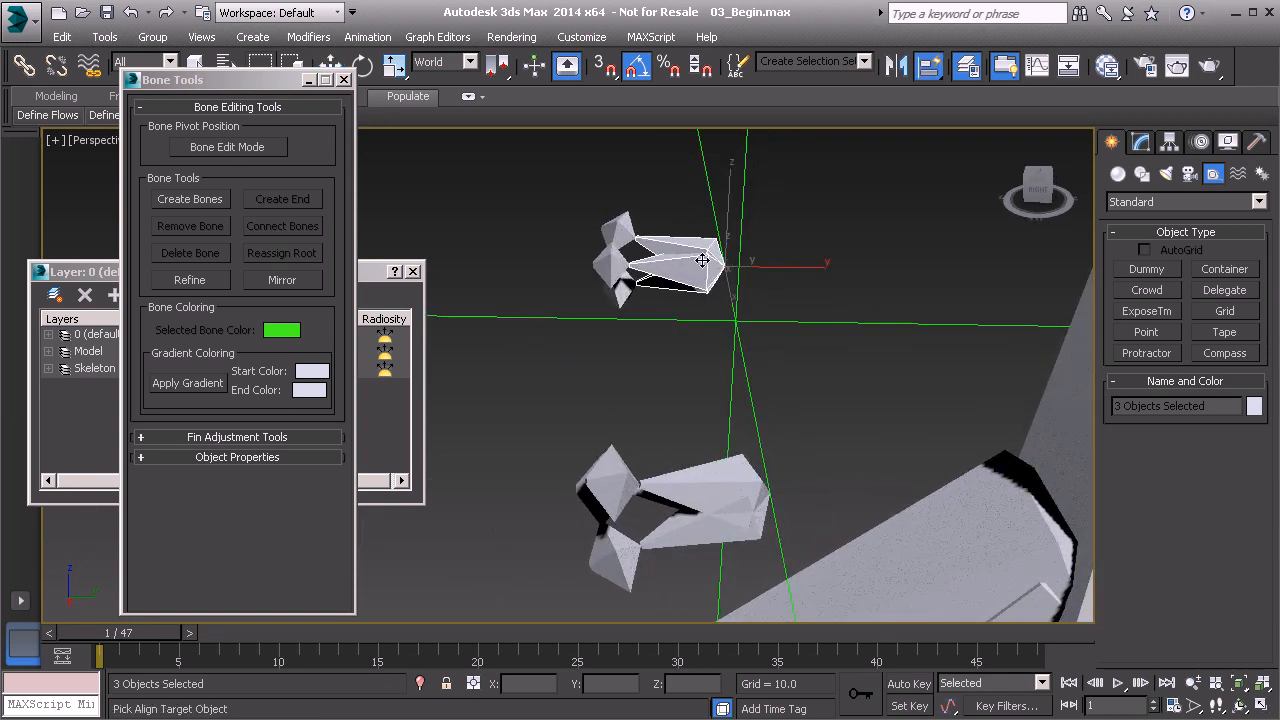
pyautogui.click(790, 325)
pyautogui.keyDown('alt'); pyautogui.moveTo(790, 325); pyautogui.dragTo(859, 313, button='middle'); pyautogui.keyUp('alt')
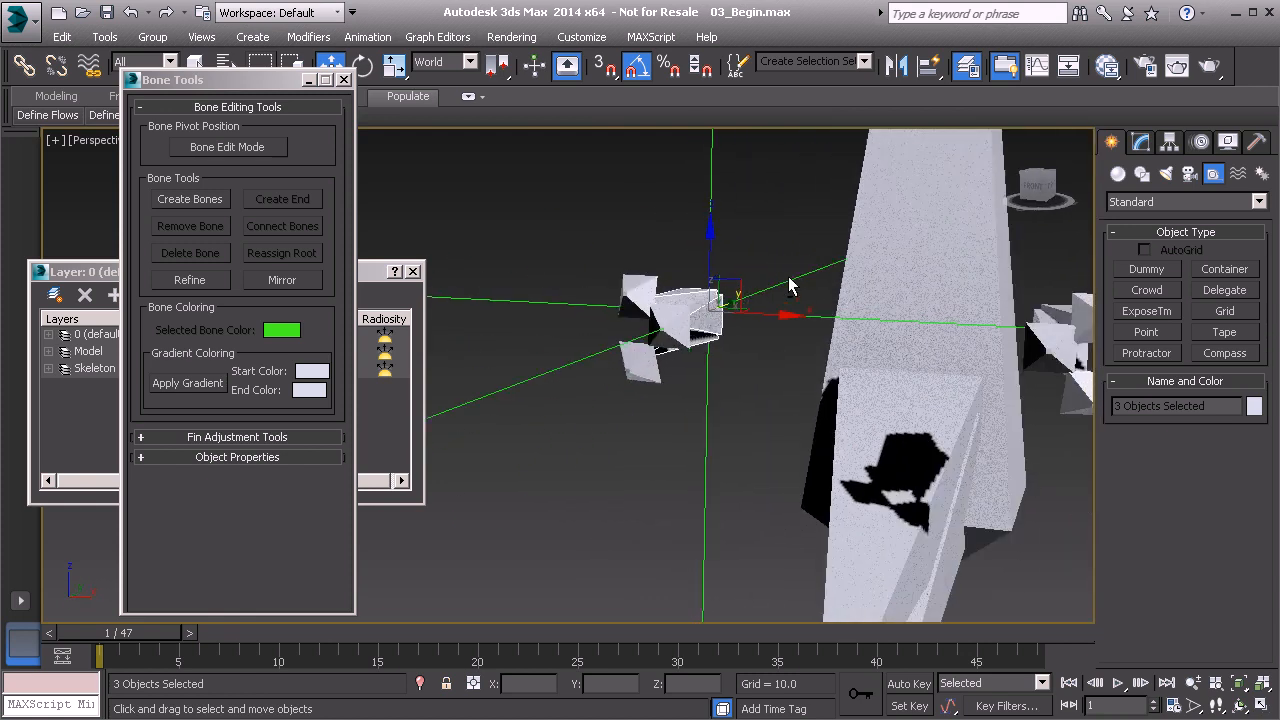
pyautogui.click(710, 167)
pyautogui.press('Delete')
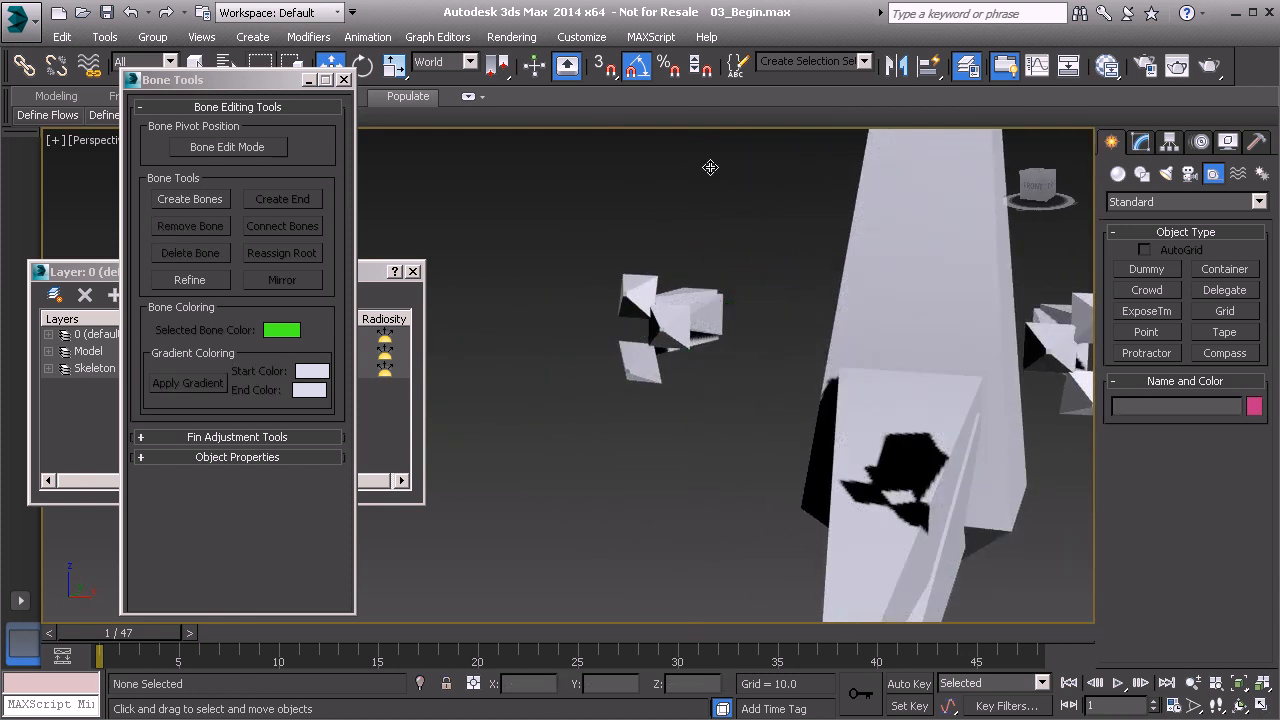
# Select the six main eye and eyelid bones on both sides and link them to the large skeleton bone below them.
pyautogui.keyDown('alt'); pyautogui.moveTo(710, 167); pyautogui.dragTo(672, 270, button='middle'); pyautogui.keyUp('alt')
pyautogui.moveTo(699, 332); pyautogui.dragTo(705, 334)
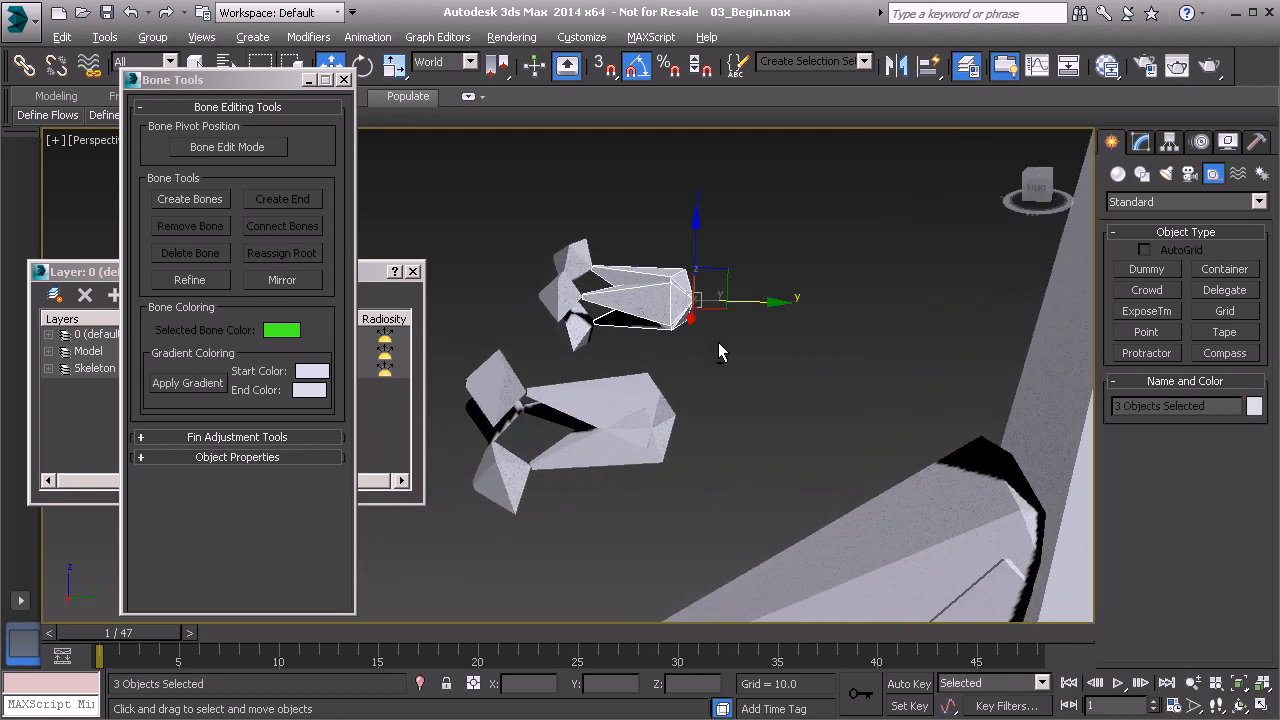
pyautogui.keyDown('alt'); pyautogui.moveTo(724, 341); pyautogui.dragTo(711, 345, button='middle'); pyautogui.keyUp('alt')
pyautogui.keyDown('alt'); pyautogui.moveTo(744, 397); pyautogui.dragTo(732, 396, button='middle'); pyautogui.keyUp('alt')
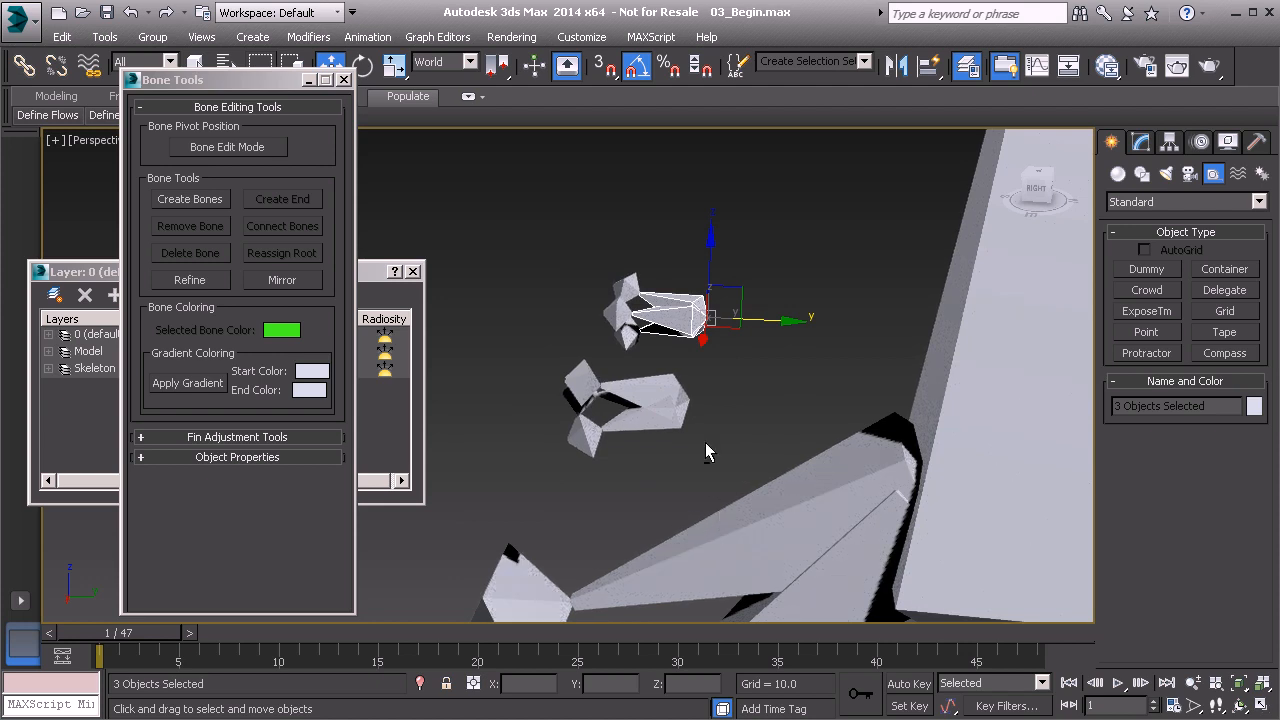
pyautogui.keyDown('alt'); pyautogui.moveTo(707, 447); pyautogui.dragTo(712, 436, button='middle'); pyautogui.keyUp('alt')
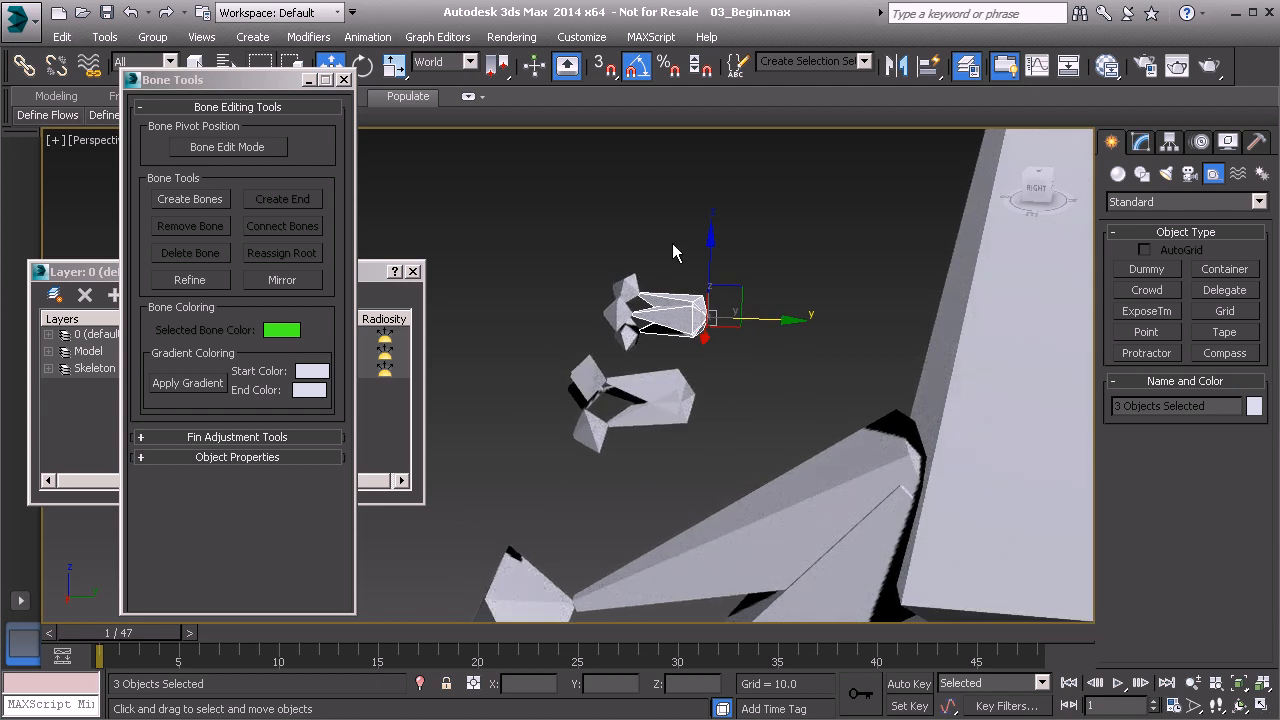
pyautogui.keyDown('ctrl'); pyautogui.click(690, 392); pyautogui.keyUp('ctrl')
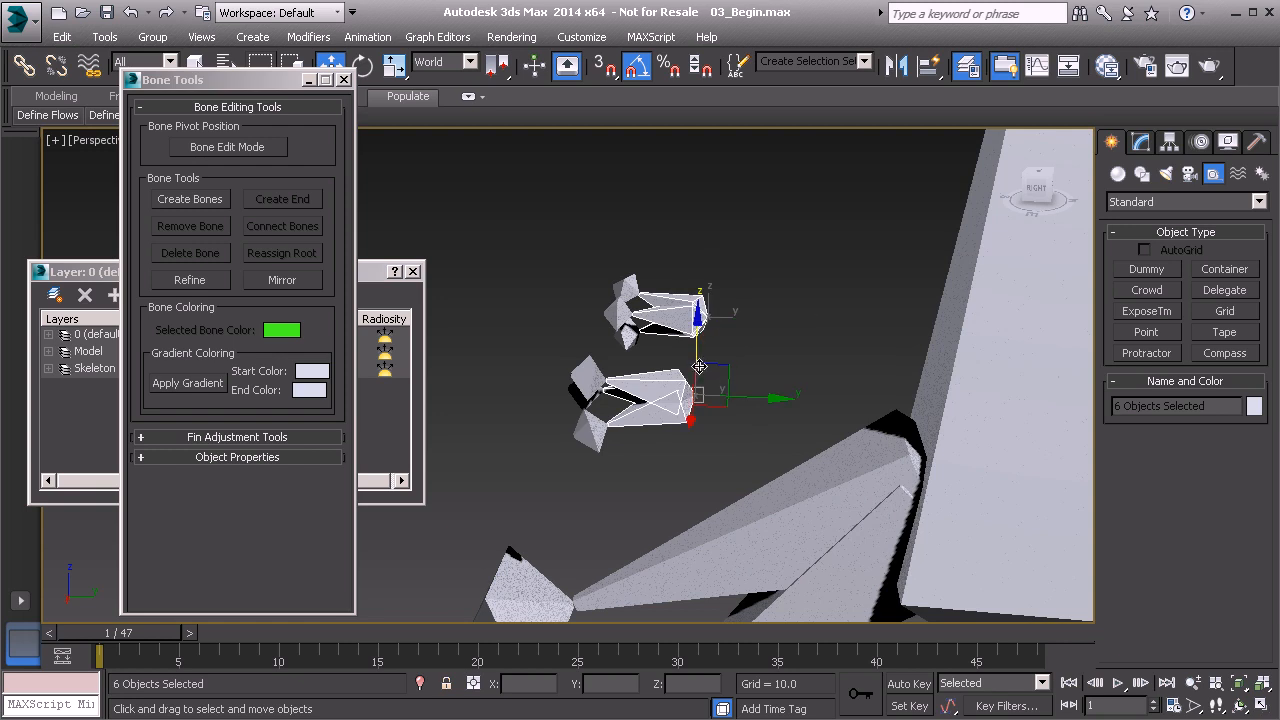
pyautogui.click(28, 67)
pyautogui.moveTo(677, 336); pyautogui.dragTo(685, 281, button='middle')
pyautogui.moveTo(730, 280); pyautogui.dragTo(781, 433)
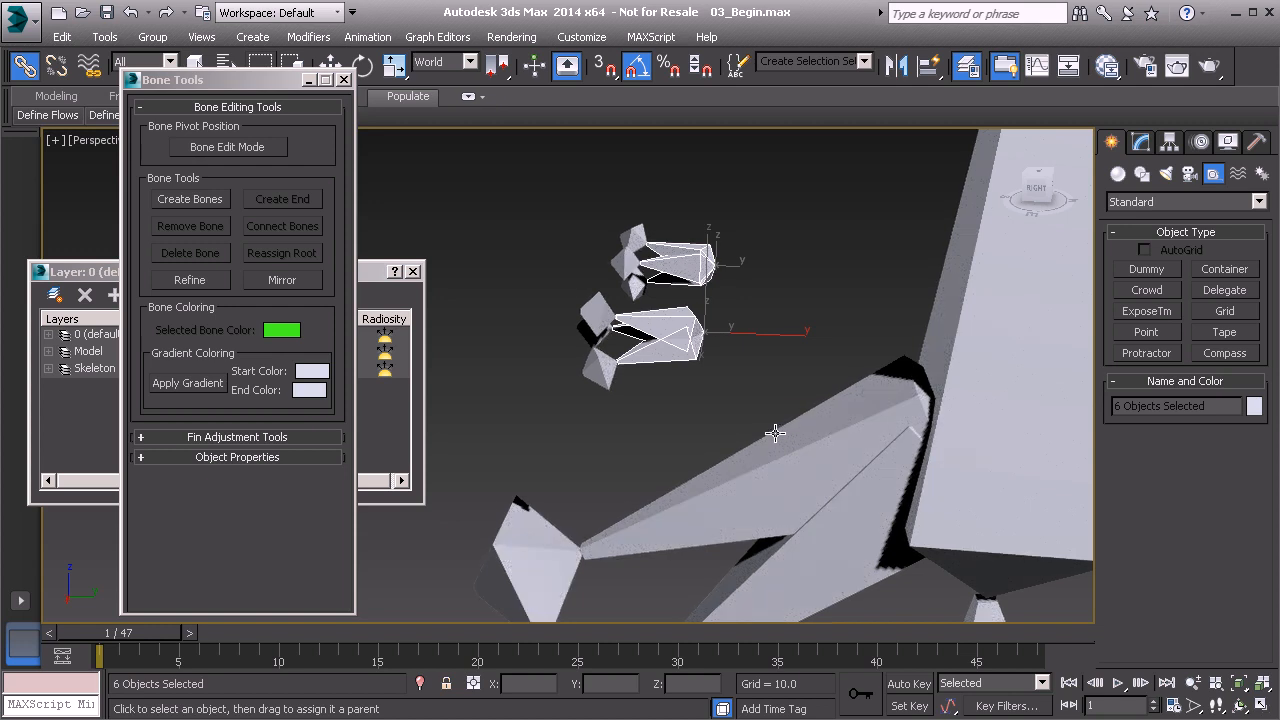
# Extend the selection to all twelve eye and eyelid bones, including their end bones, and freeze their transforms.
pyautogui.doubleClick(687, 286)
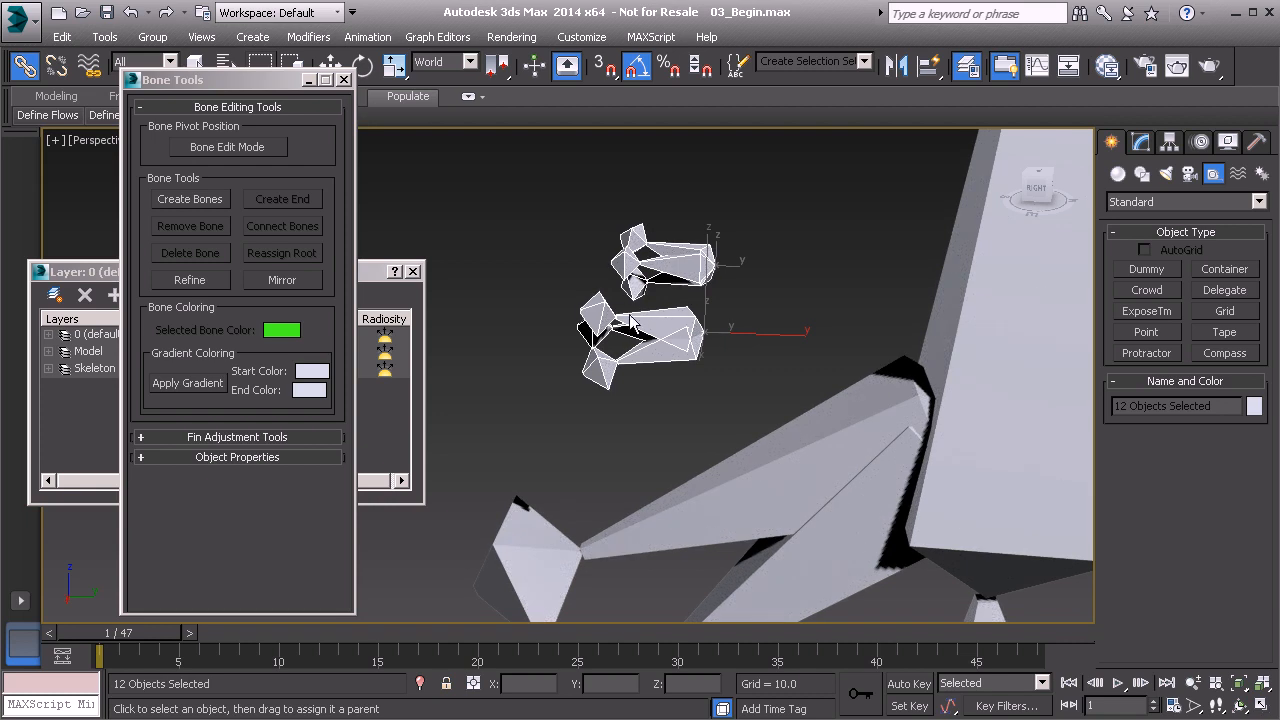
pyautogui.rightClick(496, 196)
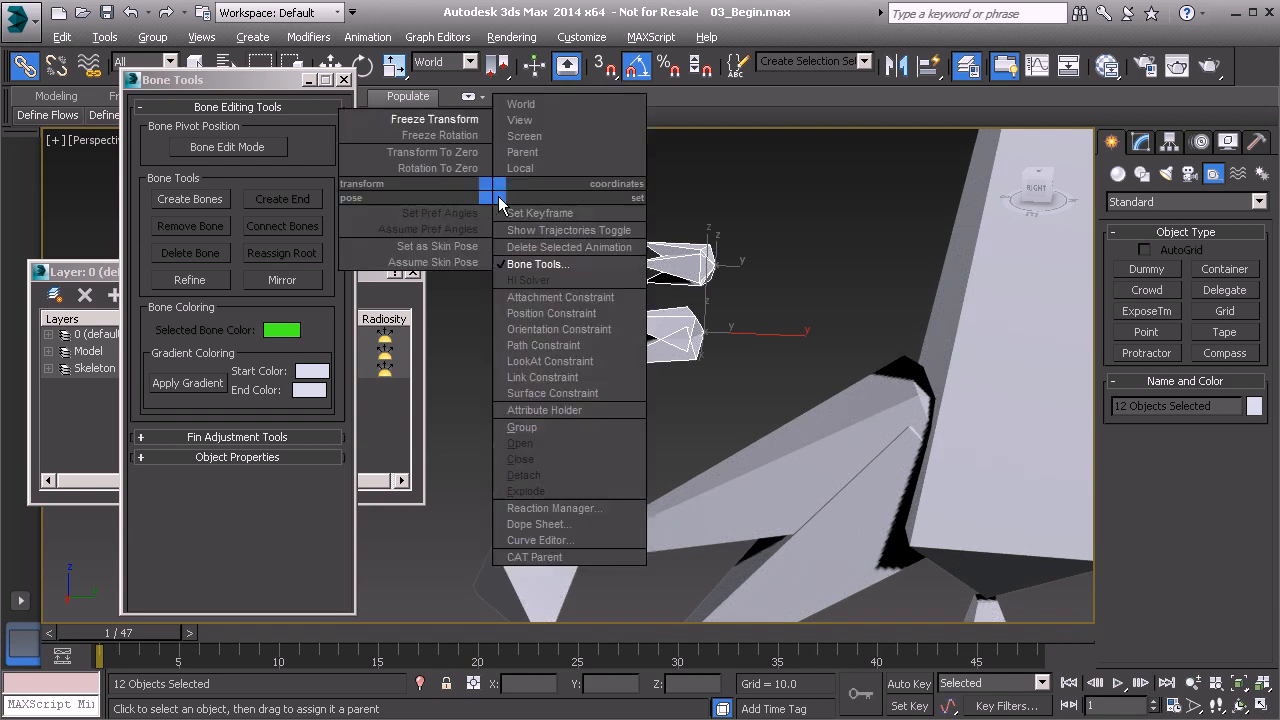
pyautogui.click(440, 119)
pyautogui.click(576, 546)
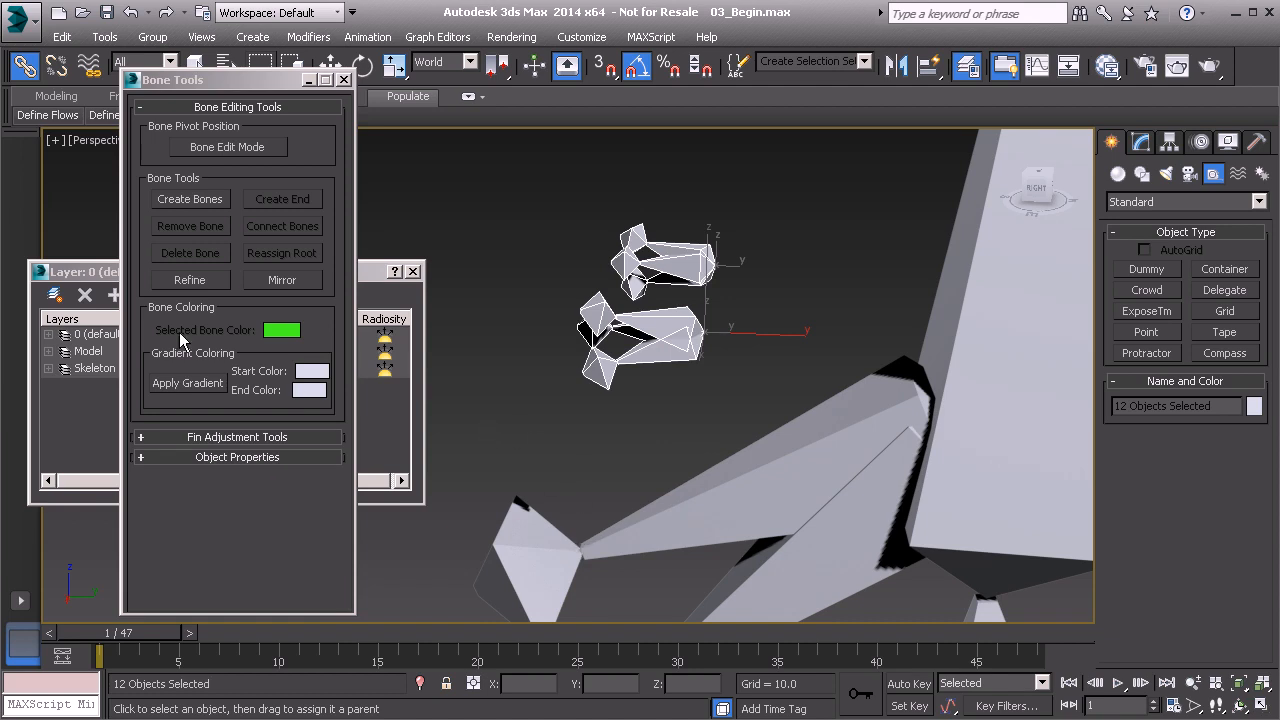
# Add the twelve selected eye and eyelid bones to the Skeleton layer and close the layer manager.
pyautogui.click(80, 277)
pyautogui.click(102, 370)
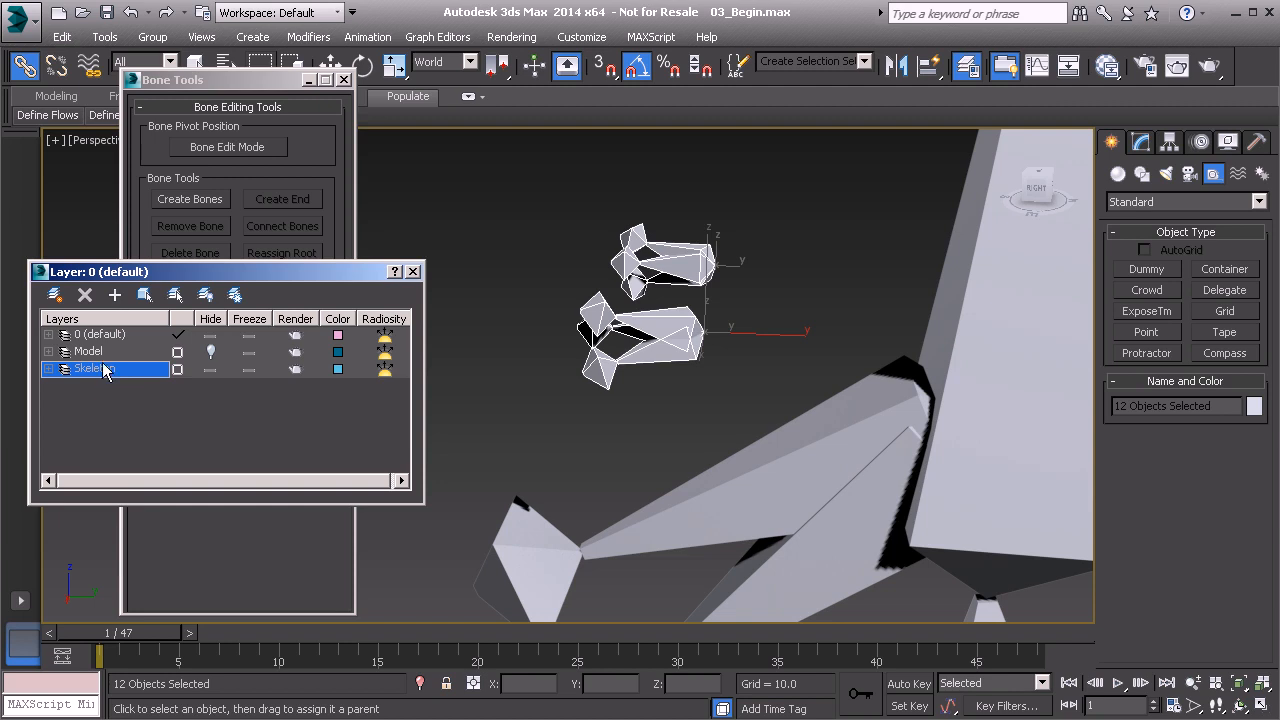
pyautogui.click(115, 296)
pyautogui.click(414, 273)
# Reopen the layer manager and unhide the Model layer to show the head around the eye bones.
pyautogui.keyDown('alt'); pyautogui.moveTo(469, 360); pyautogui.dragTo(536, 414, button='middle'); pyautogui.keyUp('alt')
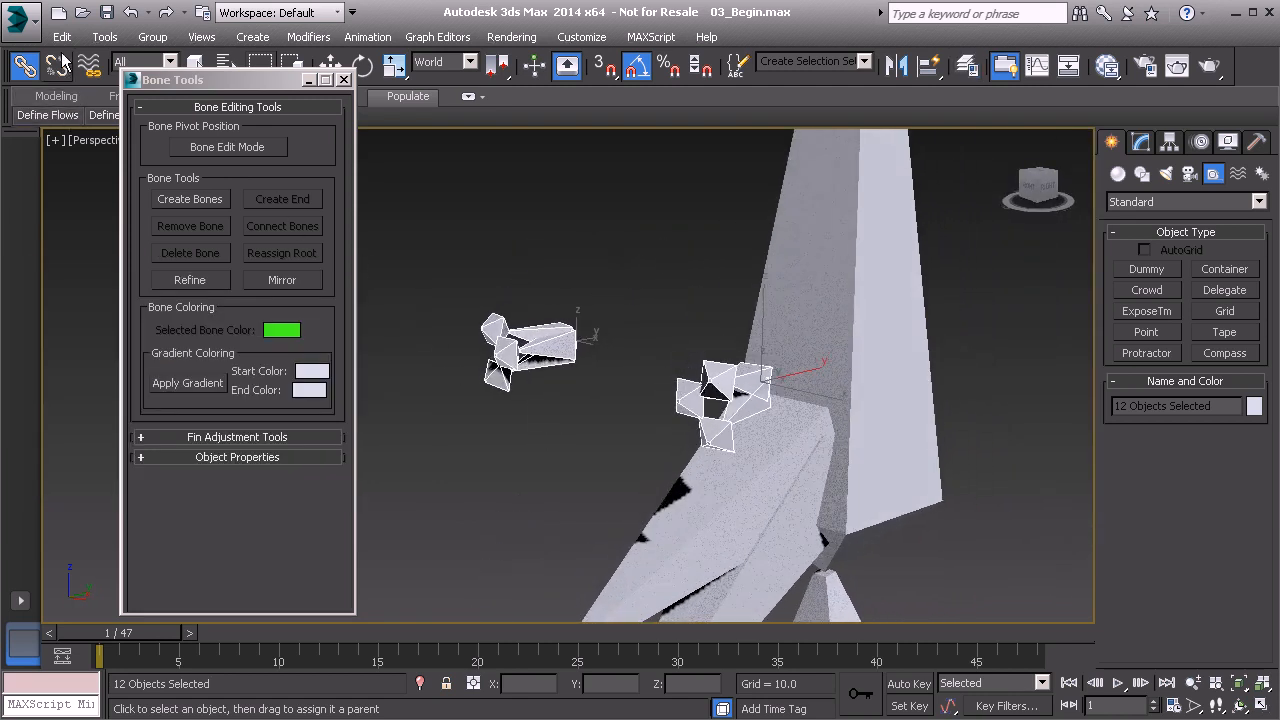
pyautogui.click(95, 37)
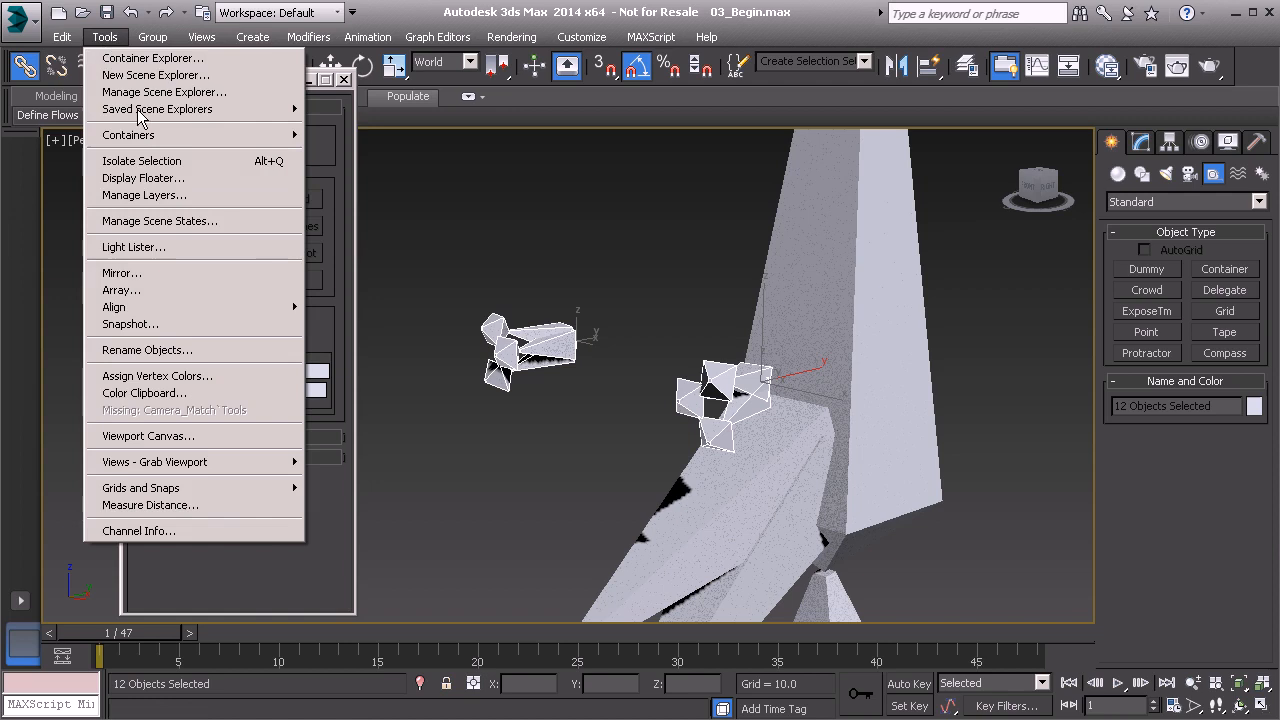
pyautogui.click(150, 197)
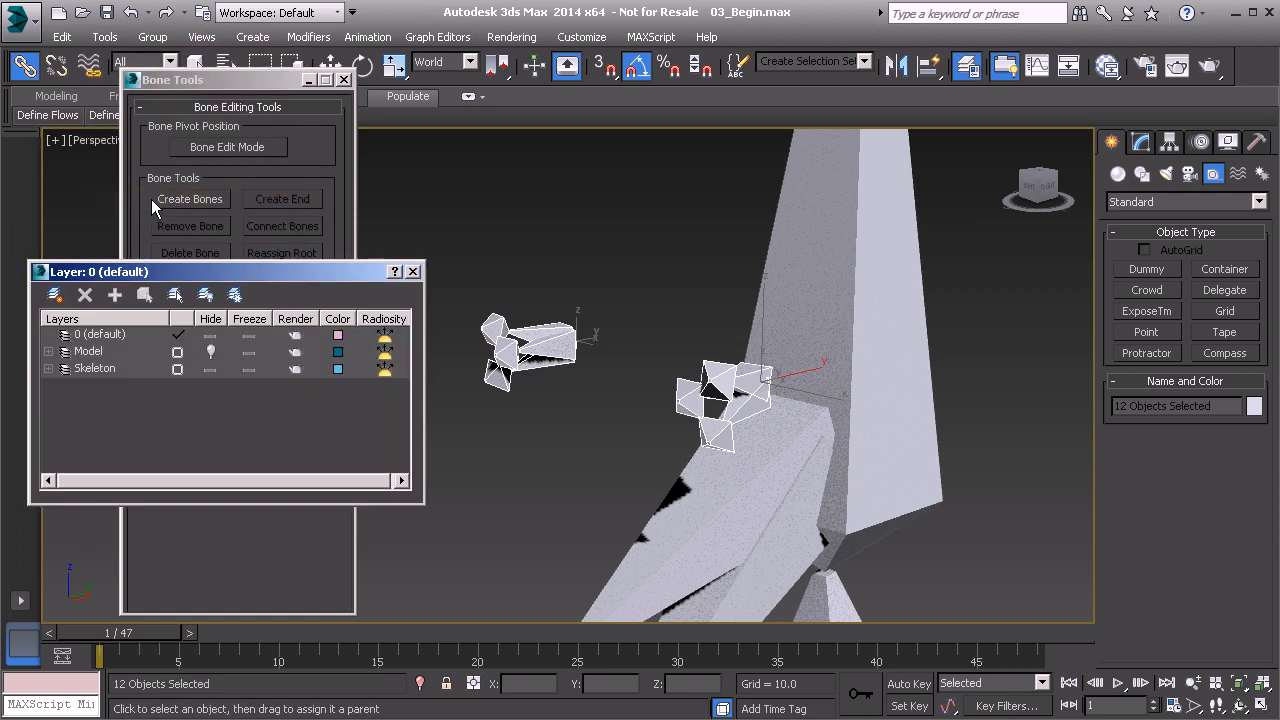
pyautogui.click(210, 351)
pyautogui.keyDown('alt'); pyautogui.moveTo(525, 447); pyautogui.dragTo(643, 426, button='middle'); pyautogui.keyUp('alt')
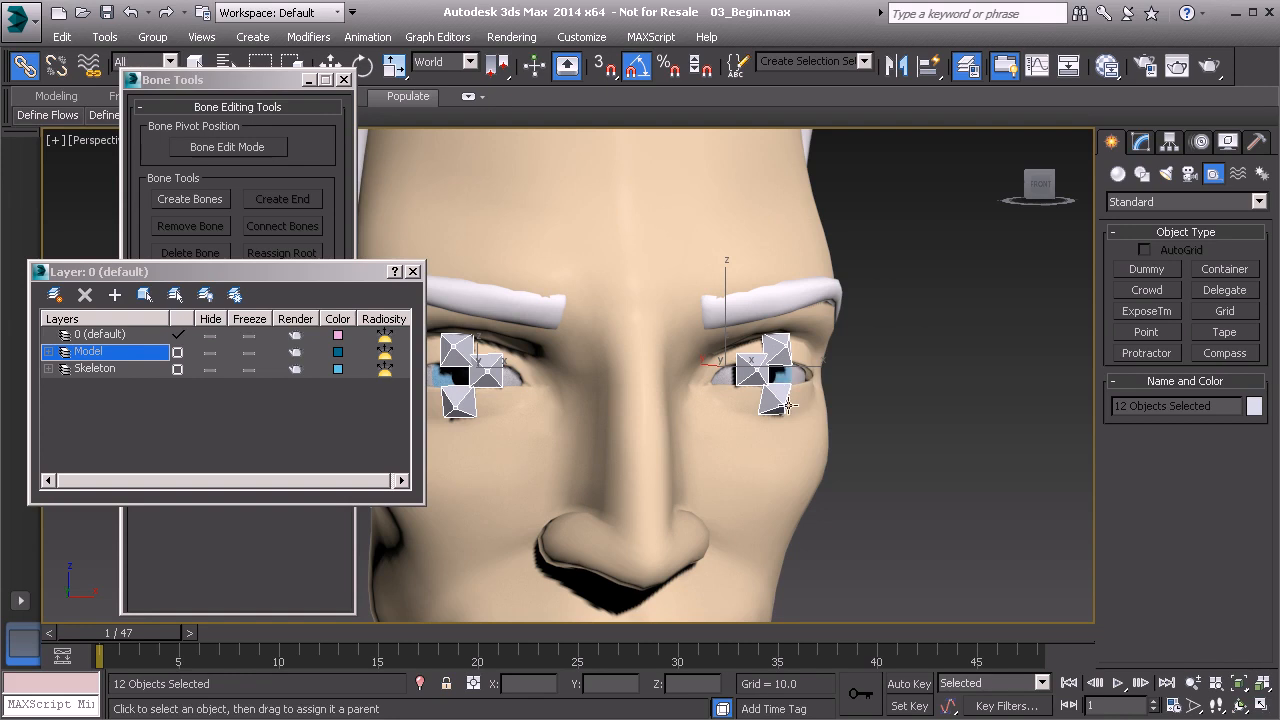
# Select the mirrored upper eyelid bone at the character's right eye.
pyautogui.moveTo(571, 390); pyautogui.dragTo(678, 401, button='middle')
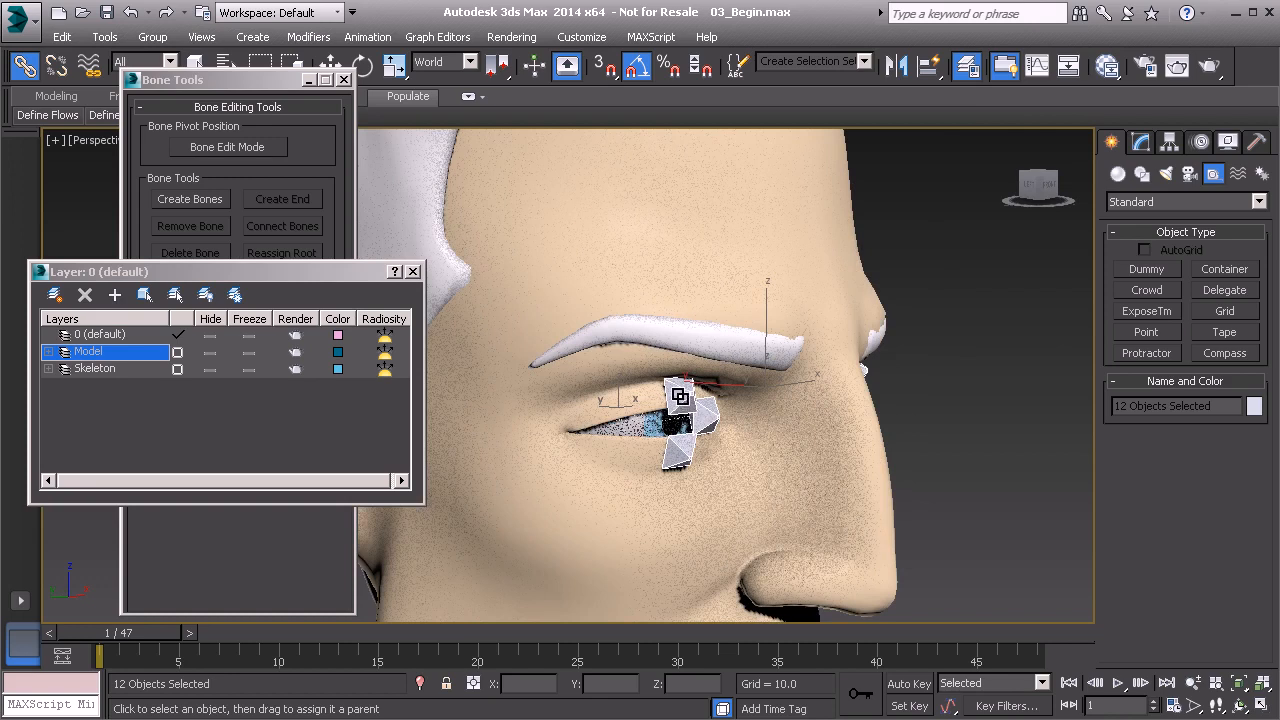
pyautogui.click(709, 404)
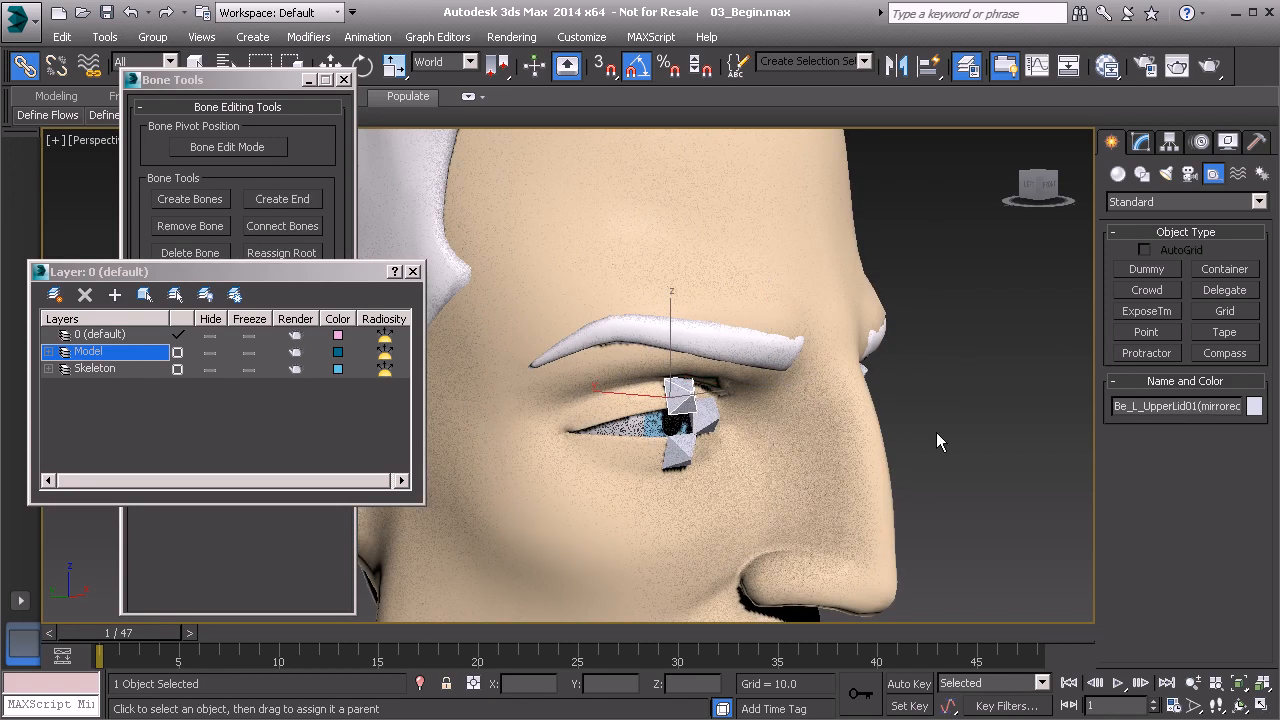